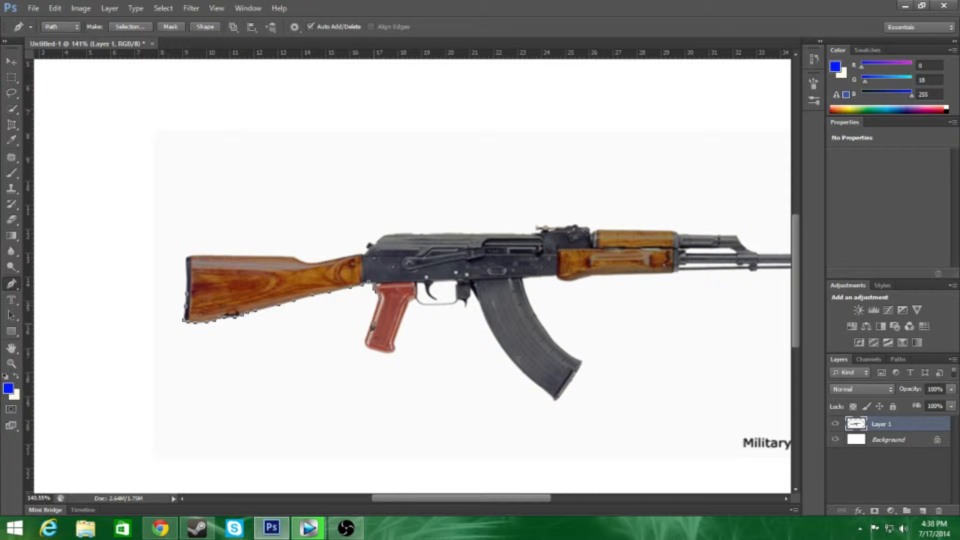
Continue the Pen path around the bottom of the red pistol grip and along the outer edge of the trigger guard.
{"action": "left_click", "coordinate": [375, 351]}
{"action": "left_click", "coordinate": [383, 352]}
{"action": "left_click", "coordinate": [391, 353]}
{"action": "scroll", "coordinate": [453, 306], "scroll_direction": "up", "scroll_amount": 3}
{"action": "mouse_move", "coordinate": [378, 311]}
{"action": "left_mouse_down"}
{"action": "mouse_move", "coordinate": [395, 320]}
{"action": "mouse_move", "coordinate": [377, 303]}
{"action": "left_mouse_up"}
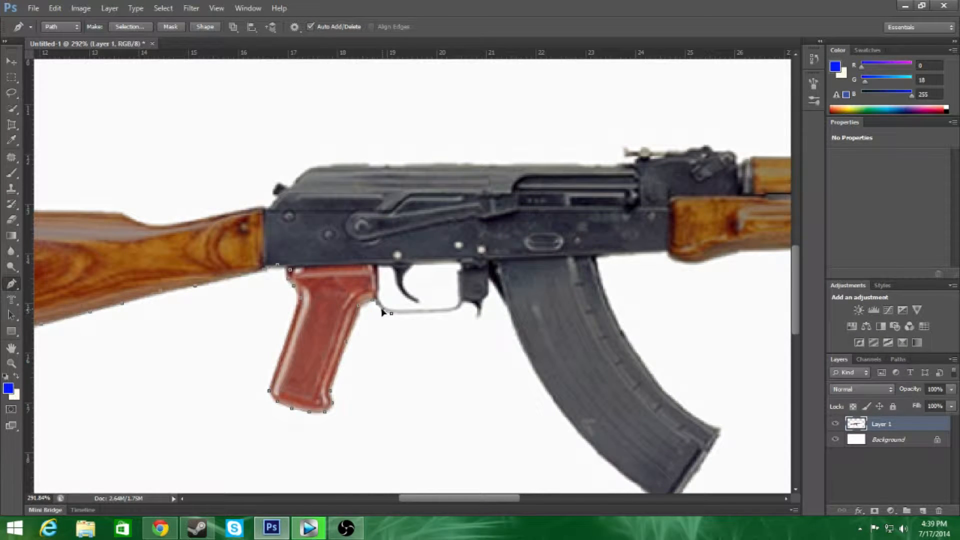
{"action": "left_click_drag", "start_coordinate": [450, 311], "coordinate": [479, 309]}
Extend the path down the rear curved edge of the magazine to its lower corner.
{"action": "left_click", "coordinate": [511, 316]}
{"action": "left_click", "coordinate": [534, 370]}
{"action": "left_click", "coordinate": [552, 395]}
{"action": "left_click", "coordinate": [562, 413]}
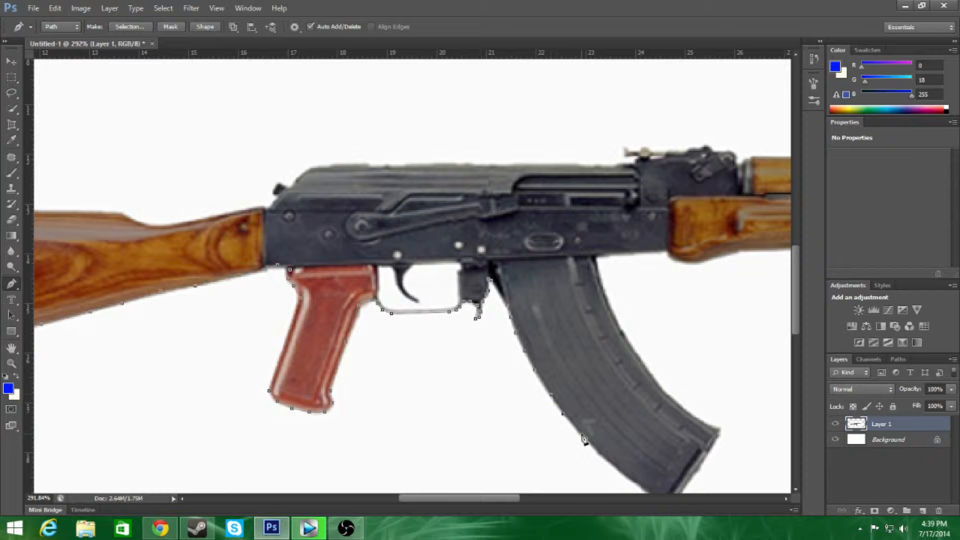
{"action": "left_click_drag", "start_coordinate": [634, 485], "coordinate": [279, 310]}
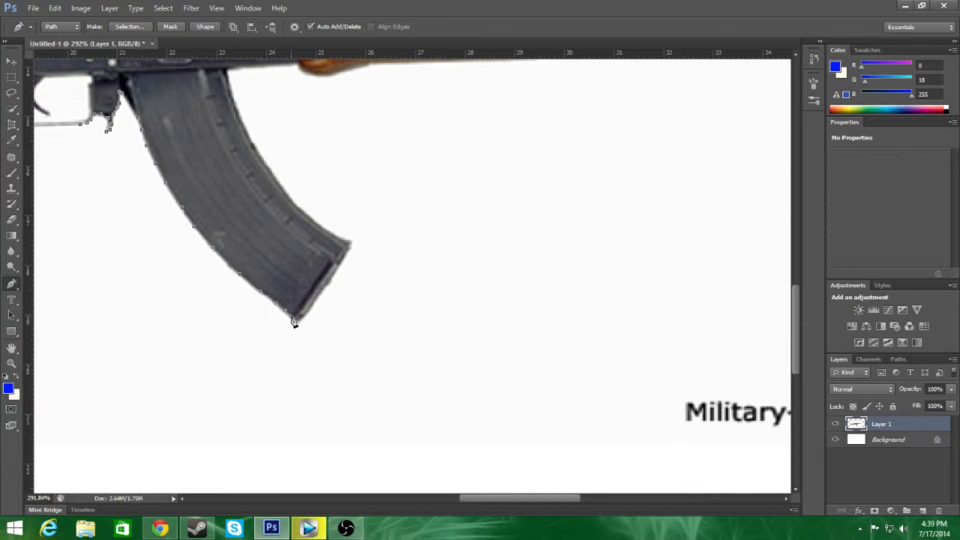
Trace the path across the magazine's bottom end and back up its front curved edge.
{"action": "left_click", "coordinate": [334, 273]}
{"action": "left_click", "coordinate": [349, 244]}
{"action": "left_click", "coordinate": [289, 197]}
{"action": "left_click_drag", "start_coordinate": [337, 156], "coordinate": [497, 349]}
{"action": "left_click", "coordinate": [429, 366]}
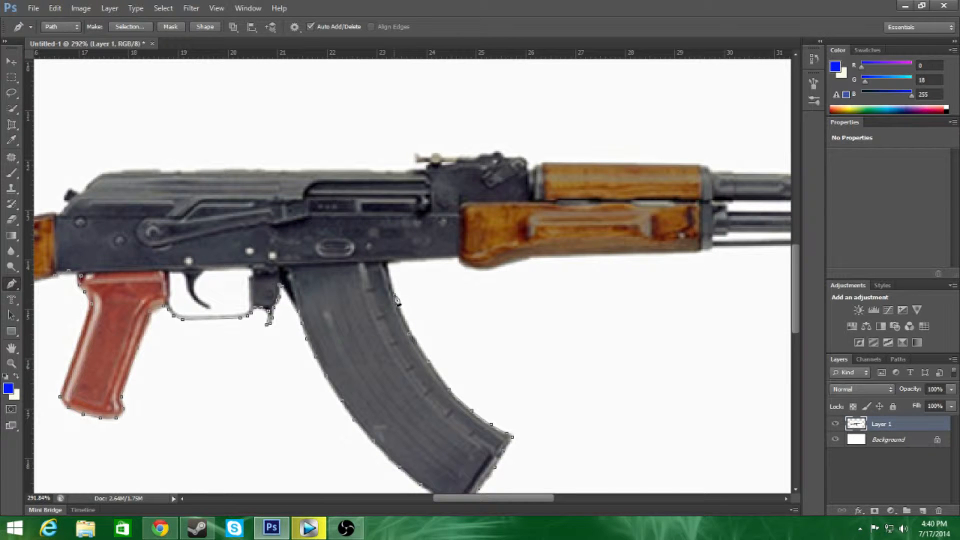
Extend the path along the receiver's underside and the lower edge of the wooden handguard.
{"action": "left_click", "coordinate": [430, 256]}
{"action": "left_click", "coordinate": [459, 263]}
{"action": "left_click", "coordinate": [491, 269]}
{"action": "left_click", "coordinate": [518, 261]}
{"action": "left_click", "coordinate": [699, 252]}
Trace the path around the handguard's metal front cap and along the thin rod beneath the barrel.
{"action": "scroll", "coordinate": [634, 257], "scroll_direction": "up", "scroll_amount": 3}
{"action": "scroll", "coordinate": [528, 308], "scroll_direction": "down", "scroll_amount": 2}
{"action": "left_click_drag", "start_coordinate": [639, 296], "coordinate": [327, 318]}
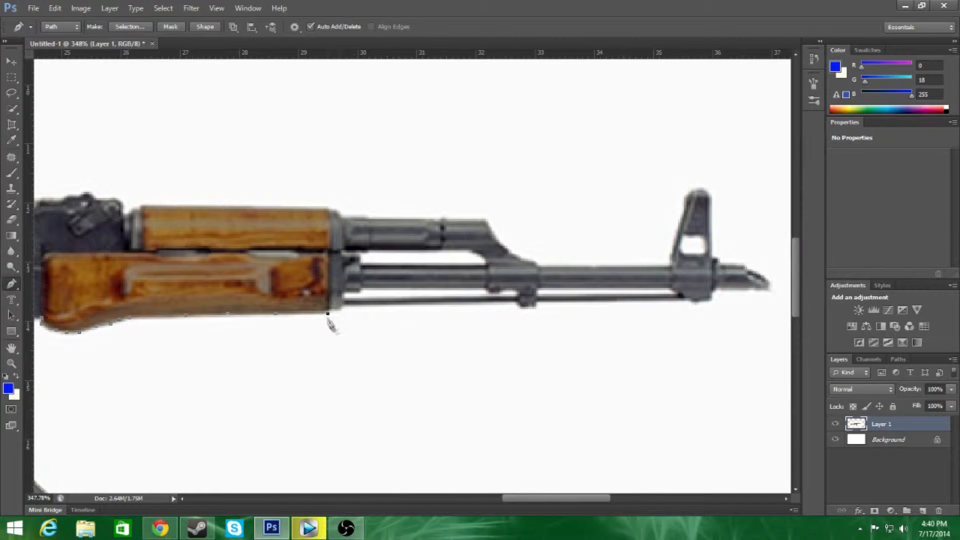
{"action": "left_click", "coordinate": [332, 310]}
{"action": "left_click", "coordinate": [341, 310]}
{"action": "left_click", "coordinate": [522, 306]}
{"action": "left_click", "coordinate": [535, 306]}
{"action": "left_click", "coordinate": [567, 301]}
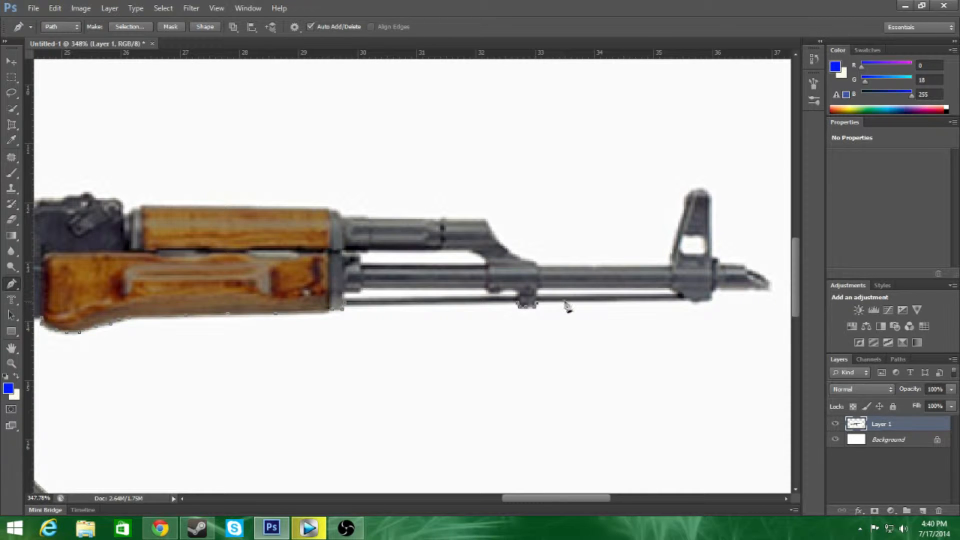
Continue the path around the front sight's base, the muzzle and the front sight post.
{"action": "left_click", "coordinate": [689, 301]}
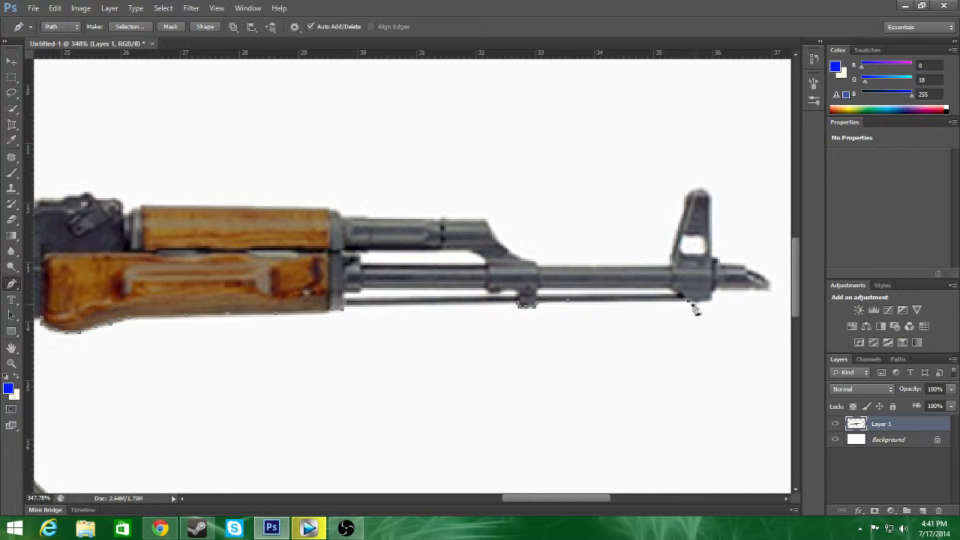
{"action": "left_click", "coordinate": [724, 290]}
{"action": "left_click", "coordinate": [771, 289]}
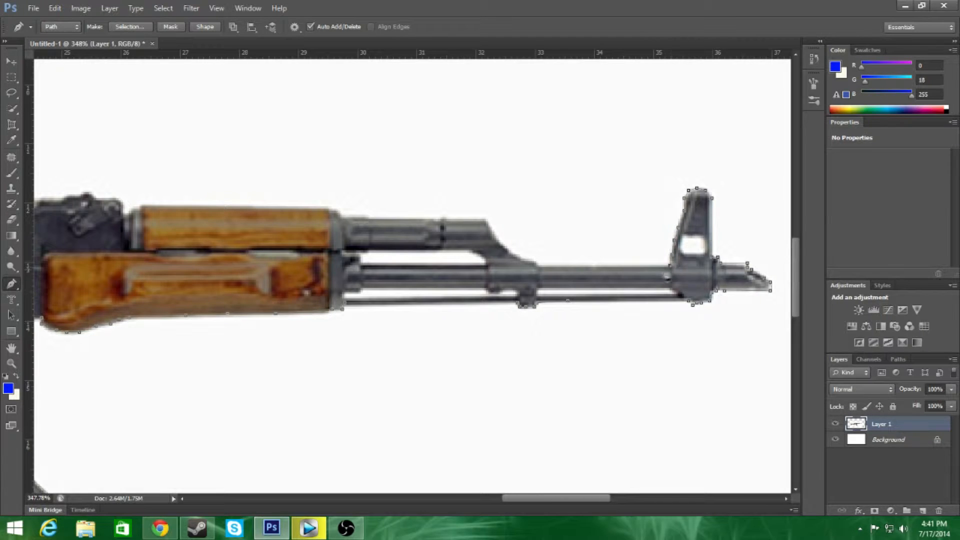
Trace the path back along the barrel's top and the gas tube to the front of the upper wooden handguard.
{"action": "left_click", "coordinate": [537, 267]}
{"action": "left_click", "coordinate": [484, 217]}
{"action": "left_click", "coordinate": [342, 217]}
{"action": "left_click", "coordinate": [336, 211]}
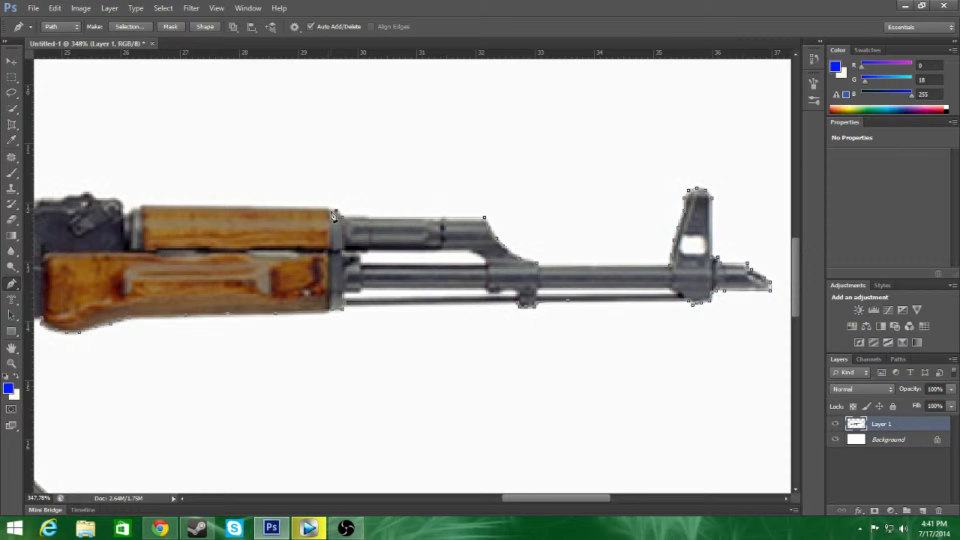
{"action": "left_click", "coordinate": [328, 206]}
Extend the path along the top of the upper handguard and around the rear sight.
{"action": "scroll", "coordinate": [330, 210], "scroll_direction": "left", "scroll_amount": 3}
{"action": "left_click", "coordinate": [548, 205]}
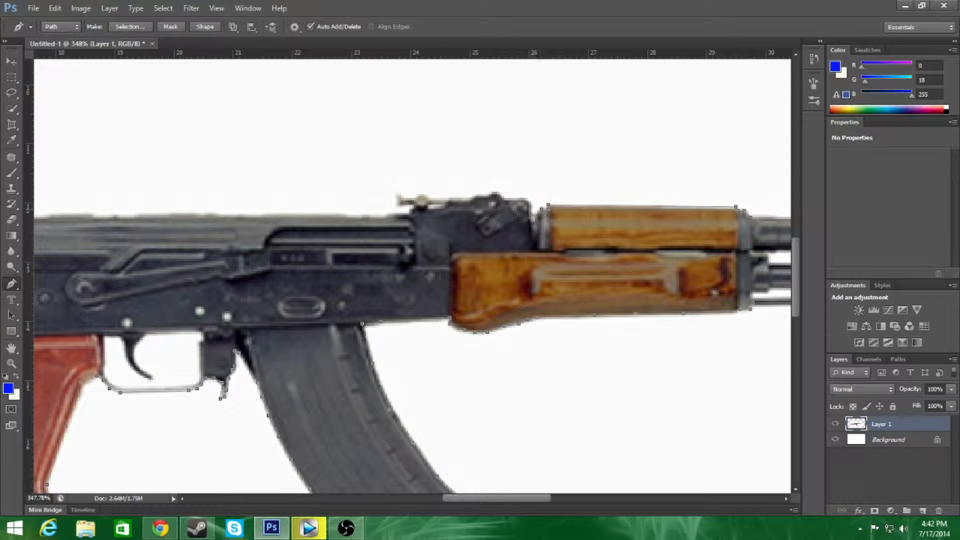
{"action": "left_click", "coordinate": [527, 199]}
{"action": "left_click", "coordinate": [495, 192]}
{"action": "left_click_drag", "start_coordinate": [367, 259], "coordinate": [572, 270]}
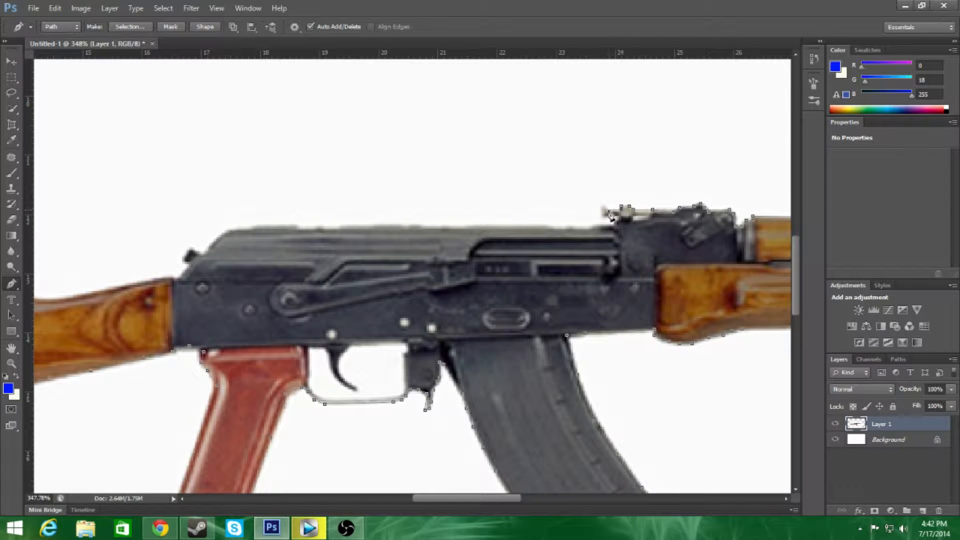
{"action": "left_click", "coordinate": [602, 206]}
Trace the path along the top of the receiver cover and around the small knob at its rear.
{"action": "left_click", "coordinate": [590, 226]}
{"action": "key", "text": "ctrl+z"}
{"action": "left_click", "coordinate": [199, 254]}
{"action": "left_click", "coordinate": [191, 247]}
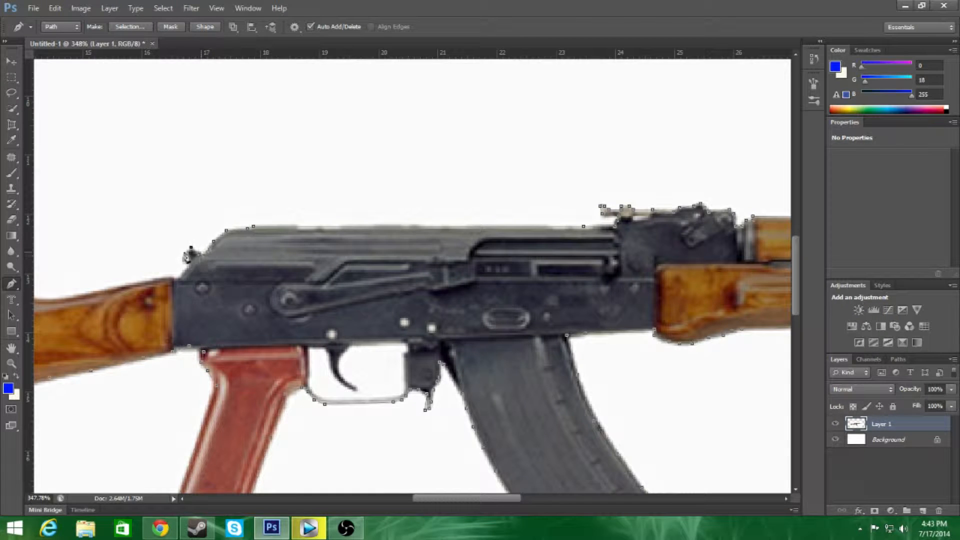
{"action": "left_click", "coordinate": [185, 252]}
{"action": "left_click", "coordinate": [182, 258]}
{"action": "left_click", "coordinate": [183, 264]}
Continue the path along the top edge of the wooden stock.
{"action": "left_click_drag", "start_coordinate": [177, 283], "coordinate": [479, 244]}
{"action": "left_click", "coordinate": [440, 242]}
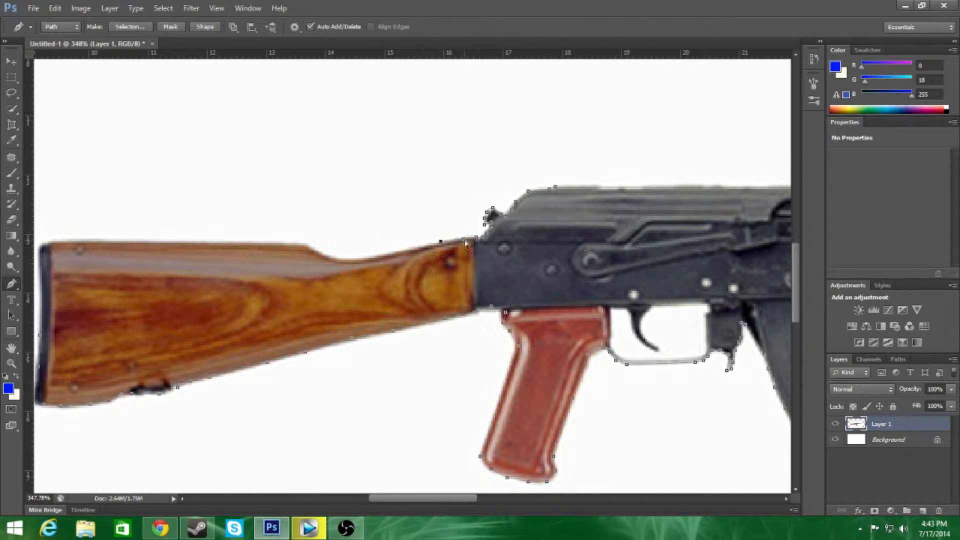
{"action": "left_click", "coordinate": [325, 256]}
{"action": "left_click", "coordinate": [307, 245]}
{"action": "left_click", "coordinate": [55, 242]}
Trace the stock's butt plate and close the path at its starting point.
{"action": "left_click_drag", "start_coordinate": [155, 289], "coordinate": [443, 284]}
{"action": "left_click", "coordinate": [330, 240]}
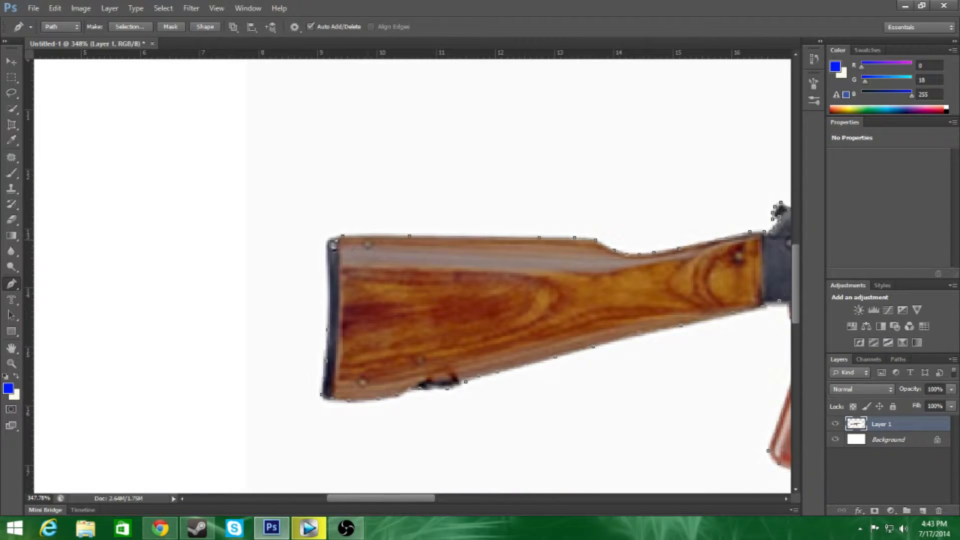
{"action": "left_click", "coordinate": [328, 300]}
{"action": "left_click", "coordinate": [329, 331]}
Convert the closed rifle outline path into a selection.
{"action": "right_click", "coordinate": [495, 287]}
{"action": "left_click", "coordinate": [542, 100]}
{"action": "left_click", "coordinate": [544, 157]}
{"action": "key", "text": "ctrl+0"}
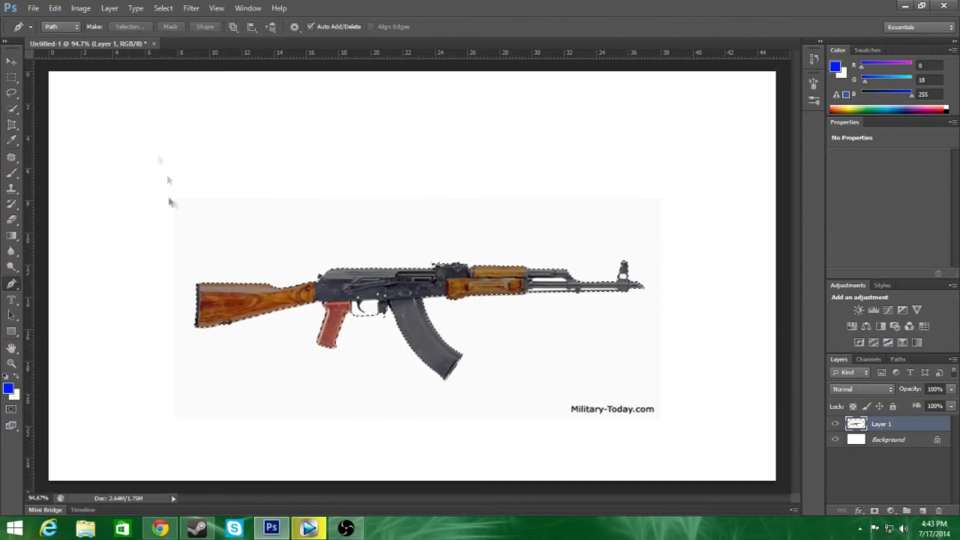
Invert the selection, delete the picture's background around the rifle, and deselect.
{"action": "left_click", "coordinate": [163, 8]}
{"action": "left_click", "coordinate": [186, 58]}
{"action": "key", "text": "Delete"}
{"action": "left_click", "coordinate": [163, 8]}
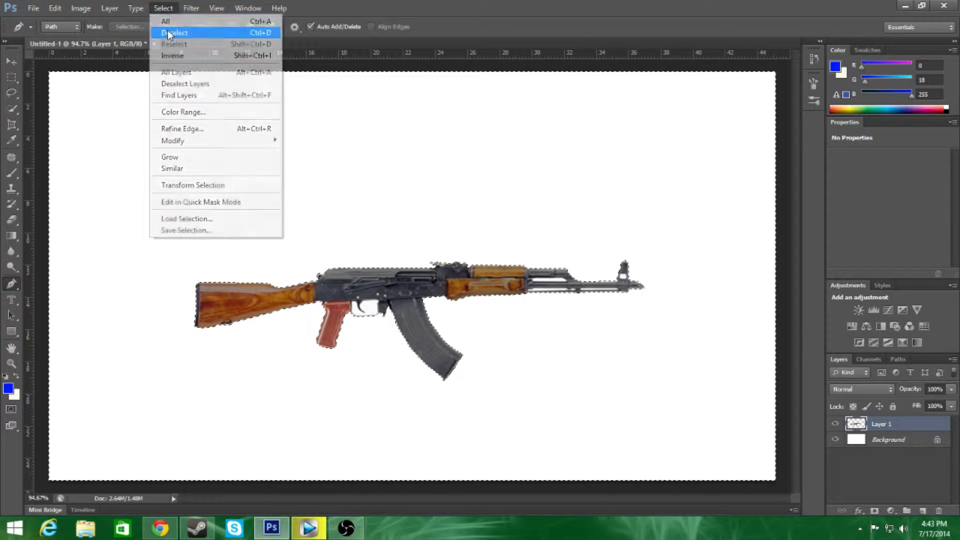
{"action": "left_click", "coordinate": [169, 33]}
Start a new Pen path inside the trigger guard opening and trace down the trigger's rear edge.
{"action": "scroll", "coordinate": [328, 340], "scroll_direction": "up", "scroll_amount": 10}
{"action": "left_click", "coordinate": [364, 318]}
{"action": "left_click", "coordinate": [375, 320]}
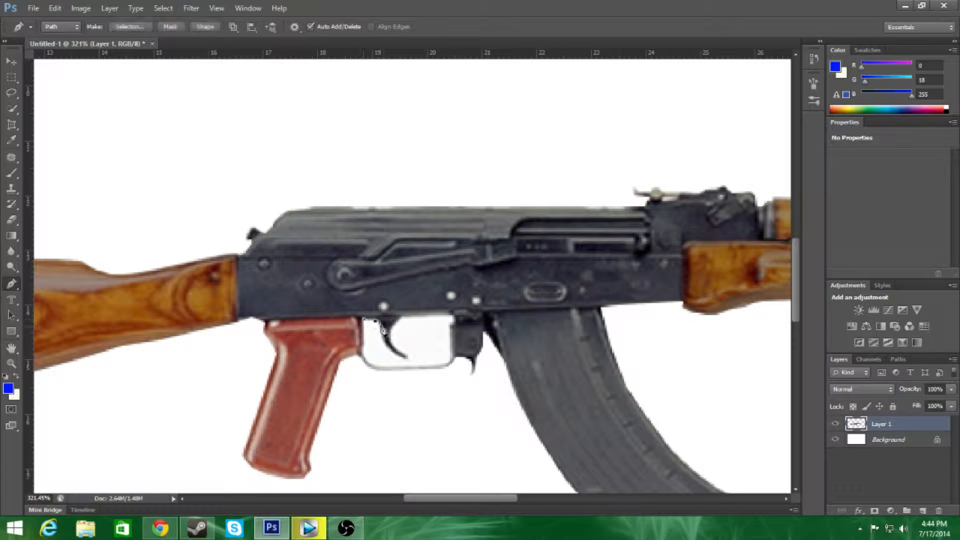
{"action": "left_click", "coordinate": [381, 332]}
{"action": "left_click", "coordinate": [387, 344]}
{"action": "left_click", "coordinate": [395, 350]}
{"action": "scroll", "coordinate": [397, 361], "scroll_direction": "up", "scroll_amount": 8}
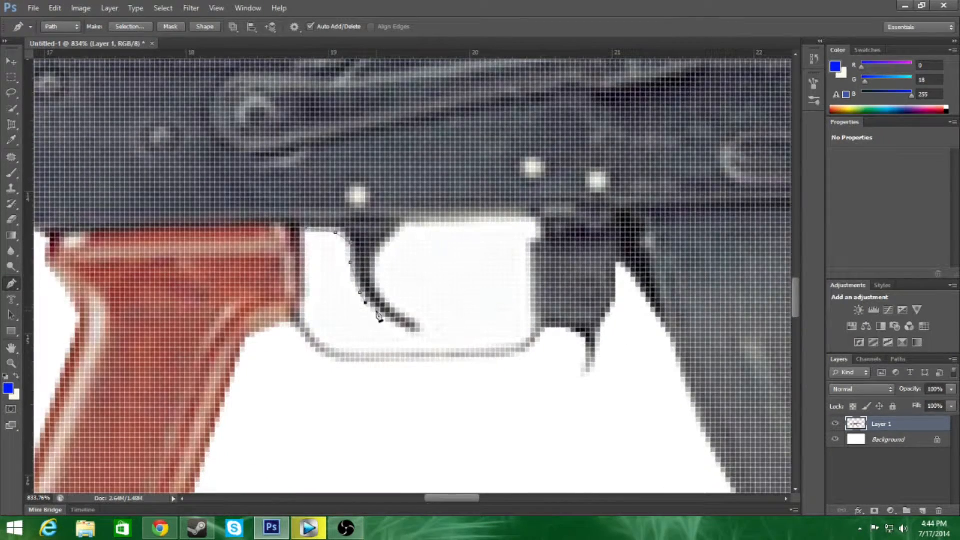
Extend the path along the trigger's lower curve to its tip.
{"action": "left_click_drag", "start_coordinate": [351, 243], "coordinate": [345, 247]}
{"action": "left_click", "coordinate": [375, 312]}
{"action": "left_click", "coordinate": [390, 322]}
{"action": "left_click", "coordinate": [405, 328]}
{"action": "left_click", "coordinate": [417, 332]}
Trace the path around the trigger's tip and back up its front edge.
{"action": "left_click", "coordinate": [420, 322]}
{"action": "left_click", "coordinate": [415, 317]}
{"action": "left_click", "coordinate": [401, 307]}
{"action": "left_click", "coordinate": [385, 292]}
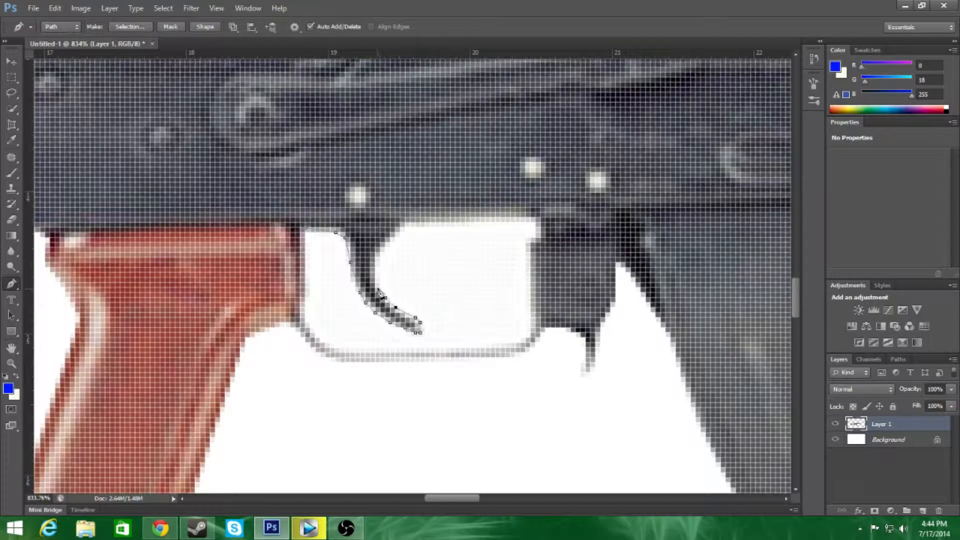
{"action": "left_click", "coordinate": [376, 287]}
{"action": "left_click", "coordinate": [376, 268]}
{"action": "left_click", "coordinate": [375, 258]}
{"action": "left_click", "coordinate": [376, 248]}
Continue the path from the top of the trigger along the receiver's underside to the opening's front corner.
{"action": "left_click", "coordinate": [385, 237]}
{"action": "left_click", "coordinate": [396, 228]}
{"action": "left_click", "coordinate": [406, 223]}
{"action": "left_click", "coordinate": [440, 218]}
{"action": "scroll", "coordinate": [500, 233], "scroll_direction": "up", "scroll_amount": 1}
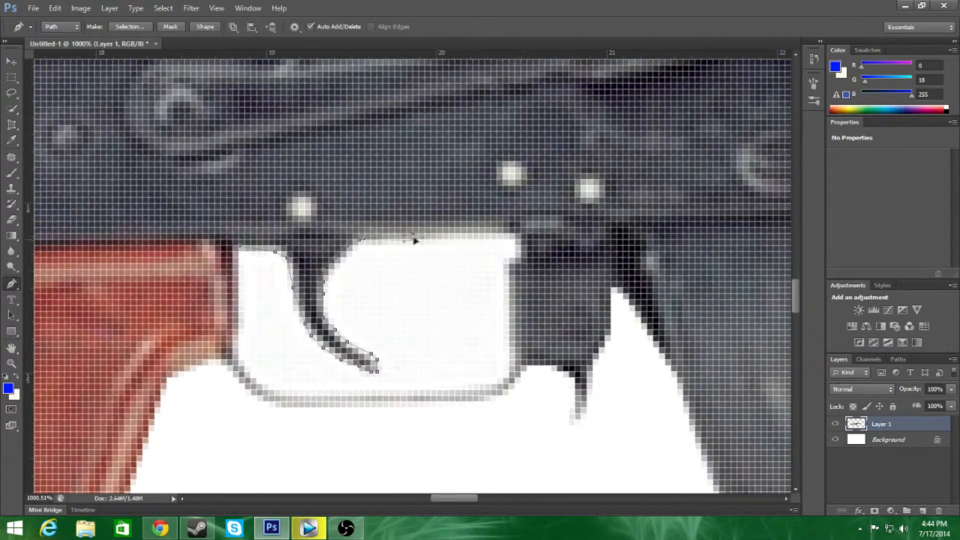
{"action": "left_click", "coordinate": [418, 234]}
{"action": "scroll", "coordinate": [481, 289], "scroll_direction": "down", "scroll_amount": 3}
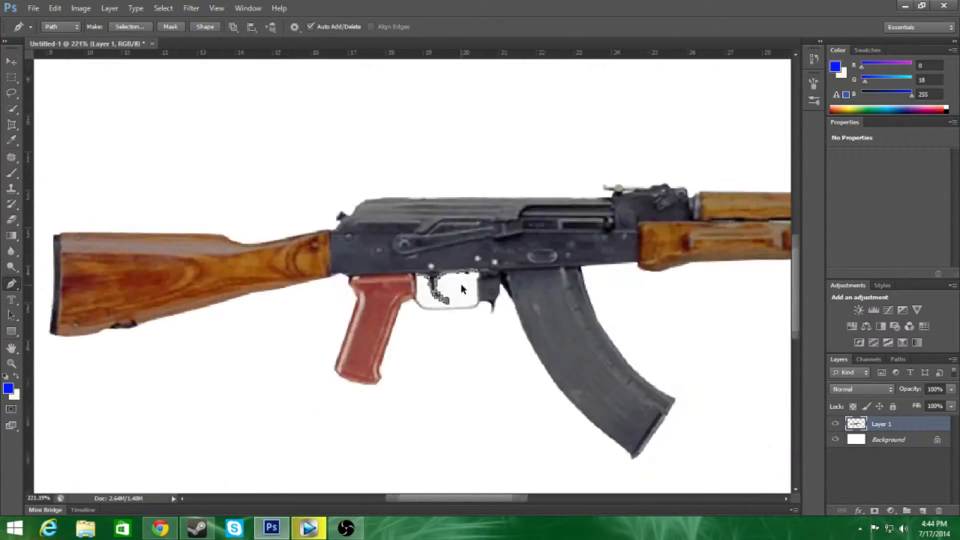
{"action": "left_click", "coordinate": [494, 257]}
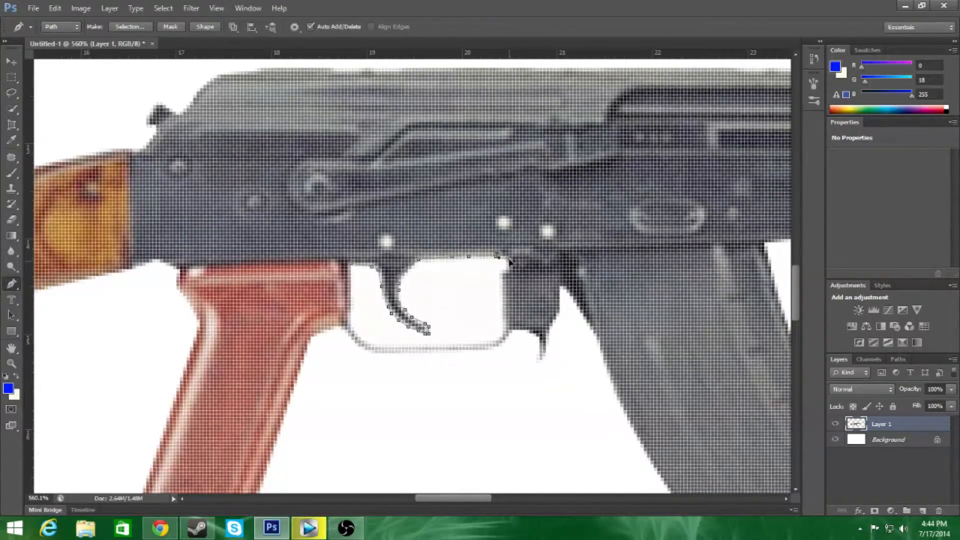
Trace the front side and inner edge of the trigger guard back to the grip and close the path.
{"action": "left_click", "coordinate": [502, 273]}
{"action": "left_click", "coordinate": [503, 327]}
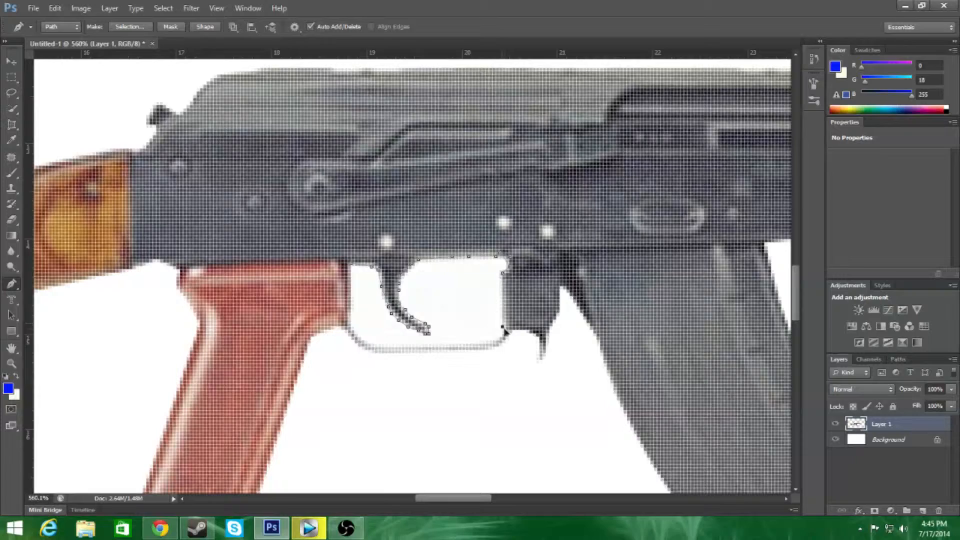
{"action": "left_click", "coordinate": [496, 341]}
{"action": "left_click", "coordinate": [479, 343]}
{"action": "left_click", "coordinate": [455, 343]}
{"action": "left_click", "coordinate": [416, 344]}
{"action": "left_click", "coordinate": [384, 344]}
{"action": "left_click", "coordinate": [367, 345]}
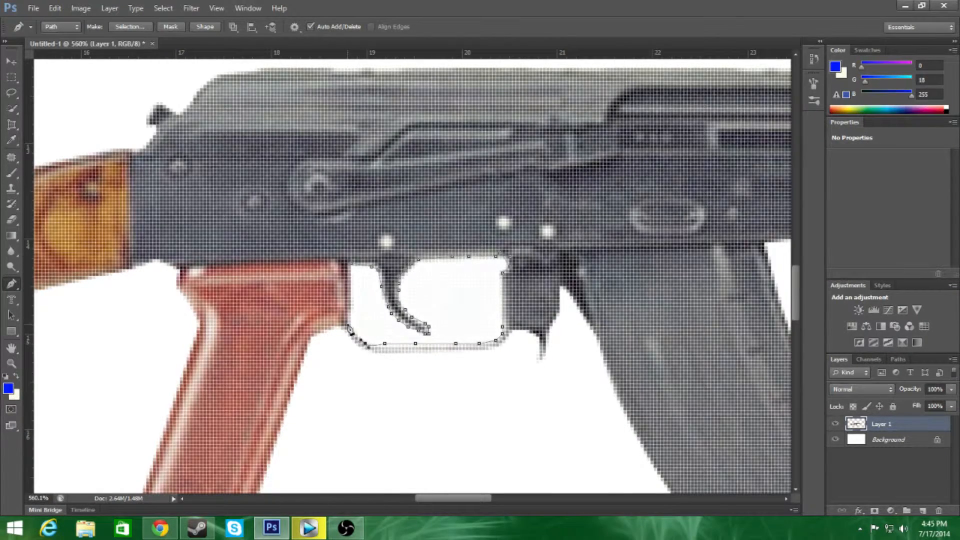
{"action": "left_click", "coordinate": [354, 268]}
Convert the path into an anti-aliased selection with a 0-pixel feather and clear the trigger guard opening.
{"action": "right_click", "coordinate": [453, 305]}
{"action": "left_click", "coordinate": [500, 108]}
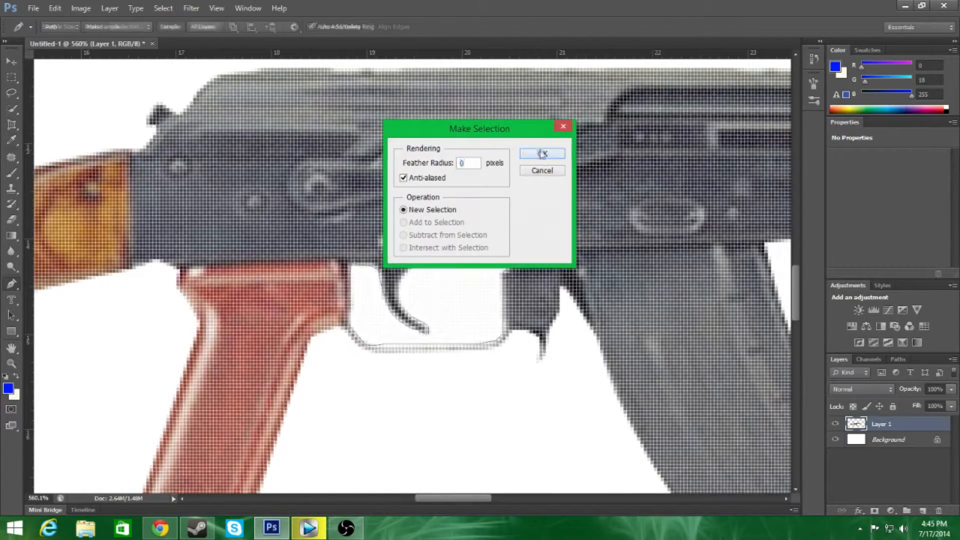
{"action": "left_click", "coordinate": [542, 154]}
{"action": "scroll", "coordinate": [480, 230], "scroll_direction": "down", "scroll_amount": 3}
Delete the Background layer and deselect the trigger guard area.
{"action": "left_click", "coordinate": [888, 439]}
{"action": "left_click", "coordinate": [938, 510]}
{"action": "left_click", "coordinate": [456, 197]}
{"action": "left_click", "coordinate": [163, 8]}
{"action": "left_click", "coordinate": [170, 29]}
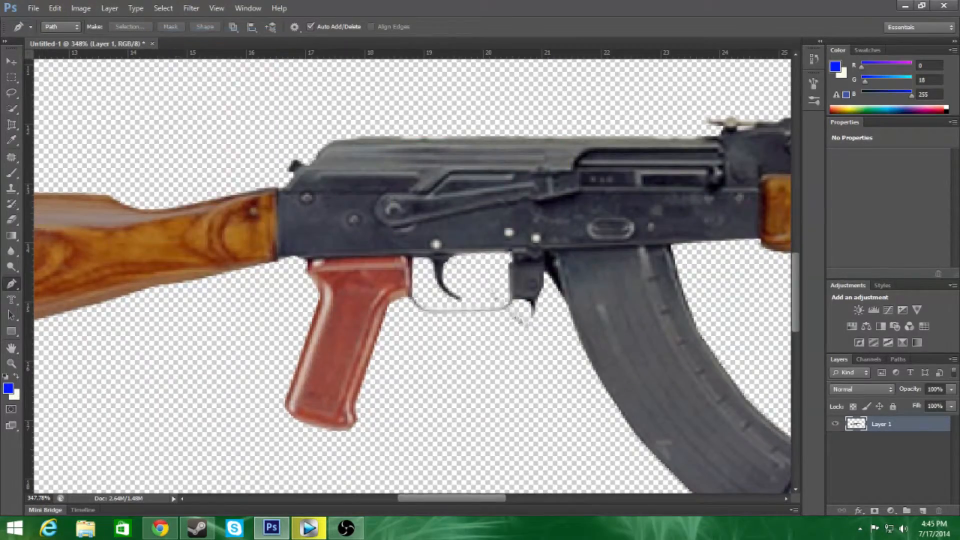
Outline the white hole in the front sight with the Lasso tool, delete it, and deselect.
{"action": "scroll", "coordinate": [515, 315], "scroll_direction": "down", "scroll_amount": 5}
{"action": "scroll", "coordinate": [625, 240], "scroll_direction": "up", "scroll_amount": 5}
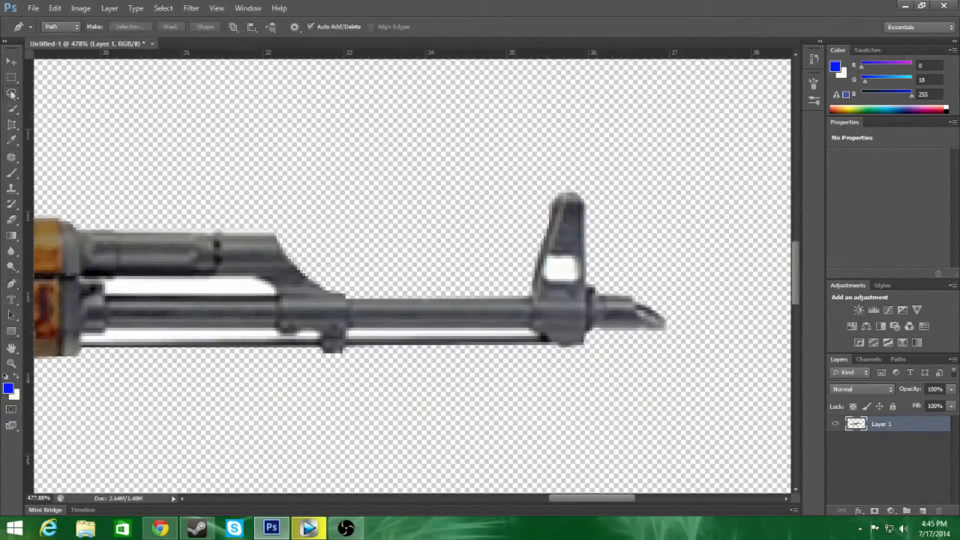
{"action": "key", "text": "l"}
{"action": "mouse_move", "coordinate": [551, 259]}
{"action": "left_mouse_down"}
{"action": "mouse_move", "coordinate": [578, 263]}
{"action": "mouse_move", "coordinate": [576, 280]}
{"action": "mouse_move", "coordinate": [552, 256]}
{"action": "left_mouse_up"}
{"action": "key", "text": "Delete"}
{"action": "left_click", "coordinate": [163, 8]}
{"action": "left_click", "coordinate": [170, 29]}
Select the white gaps above and below the rear part of the barrel with the Magic Wand and delete them.
{"action": "left_click_drag", "start_coordinate": [169, 281], "coordinate": [433, 296]}
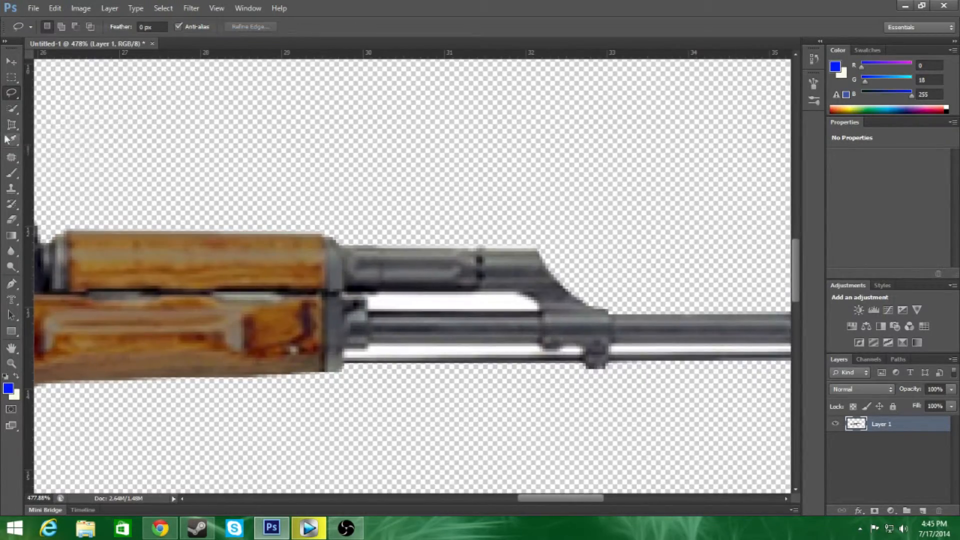
{"action": "right_click", "coordinate": [11, 124]}
{"action": "right_click", "coordinate": [11, 157]}
{"action": "left_click", "coordinate": [12, 109]}
{"action": "left_click", "coordinate": [453, 305]}
{"action": "key", "text": "Delete"}
{"action": "left_click", "coordinate": [458, 353]}
{"action": "key", "text": "Delete"}
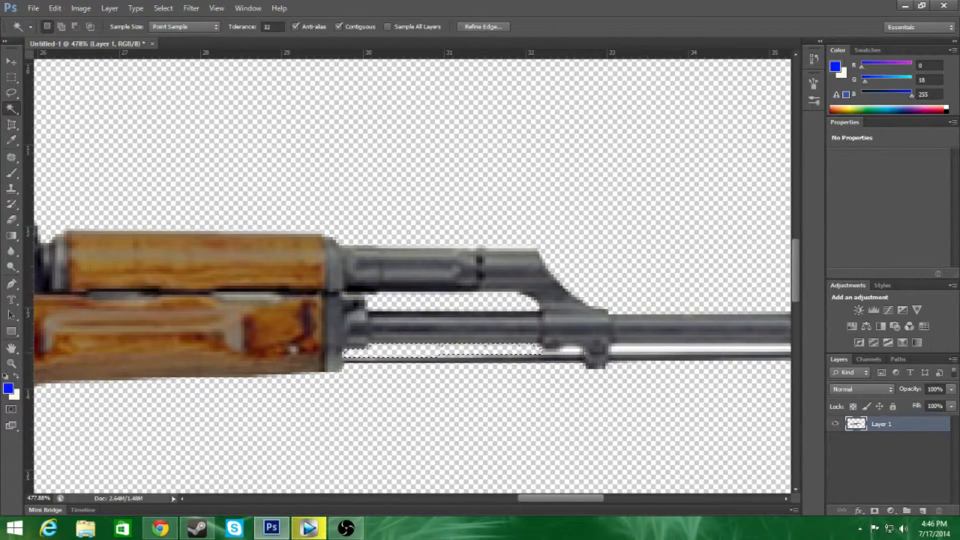
Delete the remaining white gap between the barrel and the thin rod with the Magic Wand, and deselect.
{"action": "left_click", "coordinate": [571, 350]}
{"action": "left_click", "coordinate": [638, 350]}
{"action": "key", "text": "Delete"}
{"action": "scroll", "coordinate": [267, 332], "scroll_direction": "down", "scroll_amount": 8}
{"action": "left_click_drag", "start_coordinate": [205, 260], "coordinate": [628, 228]}
{"action": "left_click", "coordinate": [163, 8]}
{"action": "left_click", "coordinate": [168, 33]}
Start saving the document under a new name and browse from the desktop to the Stocks and PNG folder.
{"action": "scroll", "coordinate": [469, 307], "scroll_direction": "down", "scroll_amount": 4}
{"action": "left_click", "coordinate": [34, 8]}
{"action": "left_click", "coordinate": [55, 153]}
{"action": "left_click", "coordinate": [343, 172]}
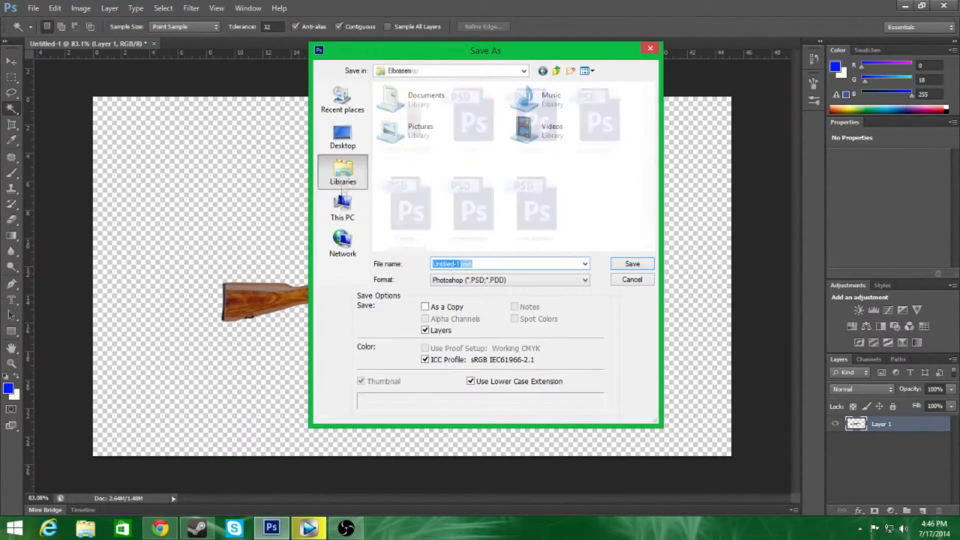
{"action": "left_click", "coordinate": [343, 136]}
{"action": "double_click", "coordinate": [417, 192]}
{"action": "double_click", "coordinate": [428, 150]}
{"action": "double_click", "coordinate": [428, 153]}
Save the cut-out rifle in PNG format with the file name AKM.
{"action": "left_click", "coordinate": [525, 279]}
{"action": "left_click", "coordinate": [500, 410]}
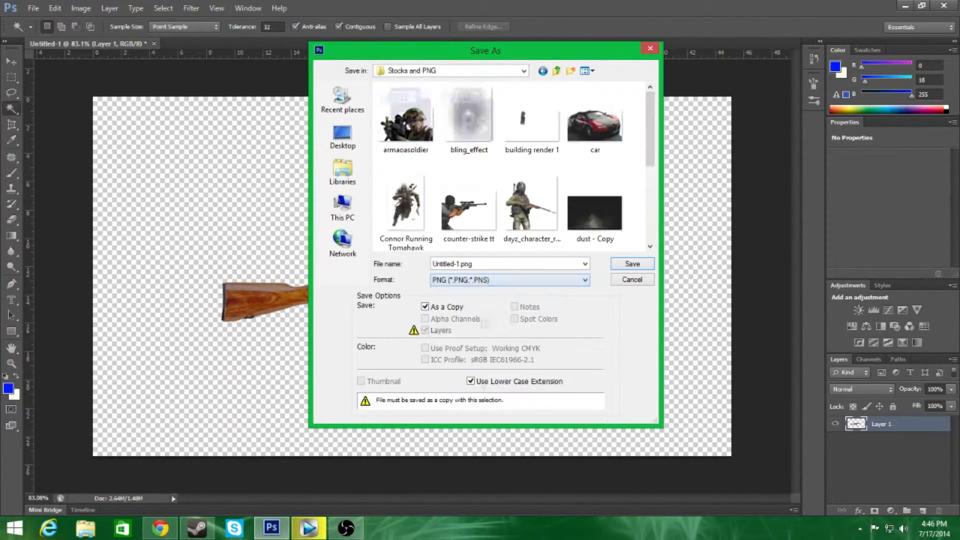
{"action": "left_click_drag", "start_coordinate": [475, 263], "coordinate": [183, 235]}
{"action": "type", "text": "AKM"}
{"action": "left_click", "coordinate": [632, 263]}
{"action": "left_click", "coordinate": [520, 165]}
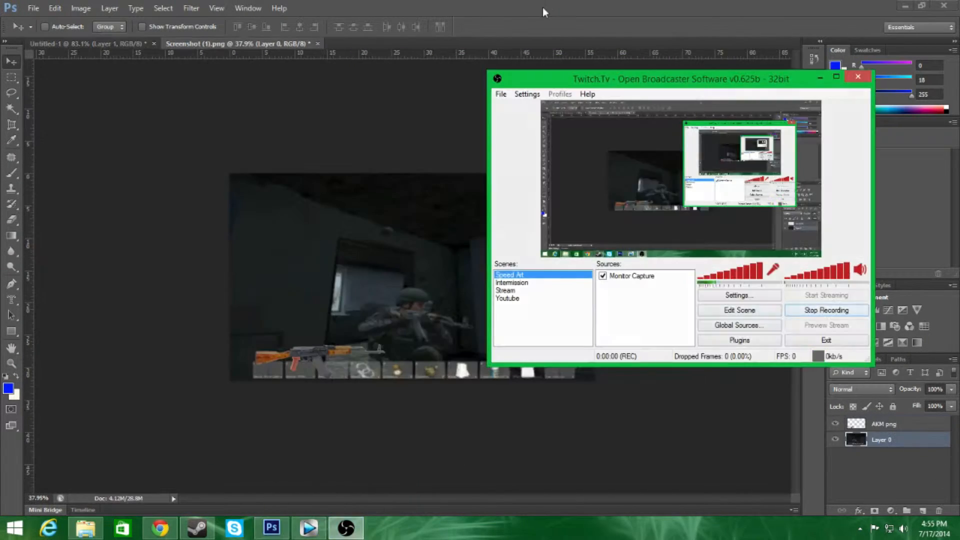
Load Layer 0's outline as a selection and open the layer in Topaz Detail 3, skipping the getting-started guide.
{"action": "left_click", "coordinate": [542, 7]}
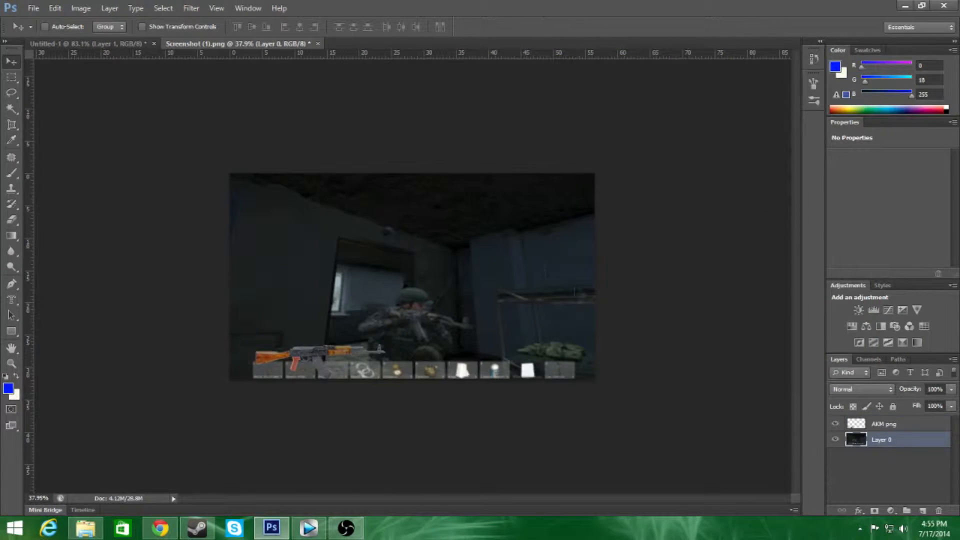
{"action": "left_click", "coordinate": [863, 442], "text": "ctrl"}
{"action": "left_click", "coordinate": [191, 8]}
{"action": "mouse_move", "coordinate": [260, 138]}
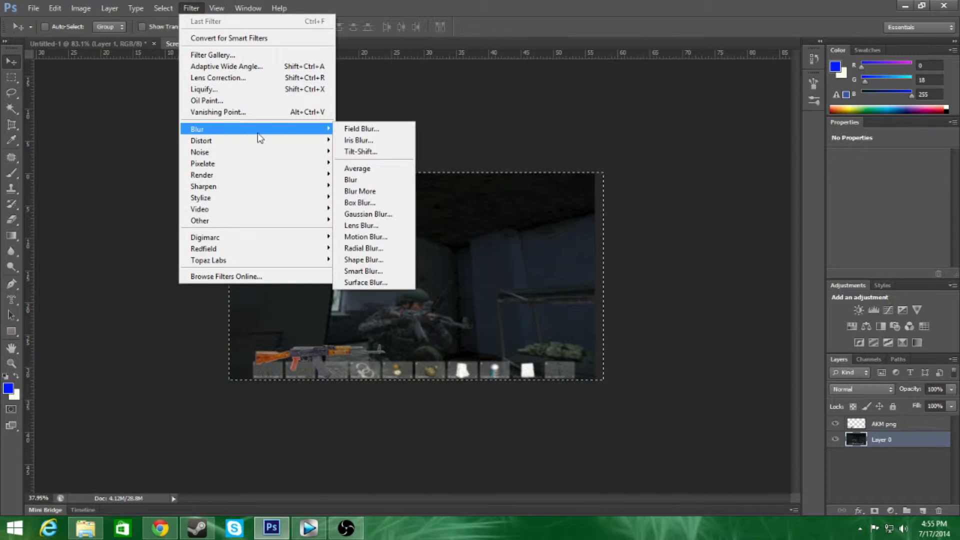
{"action": "mouse_move", "coordinate": [310, 261]}
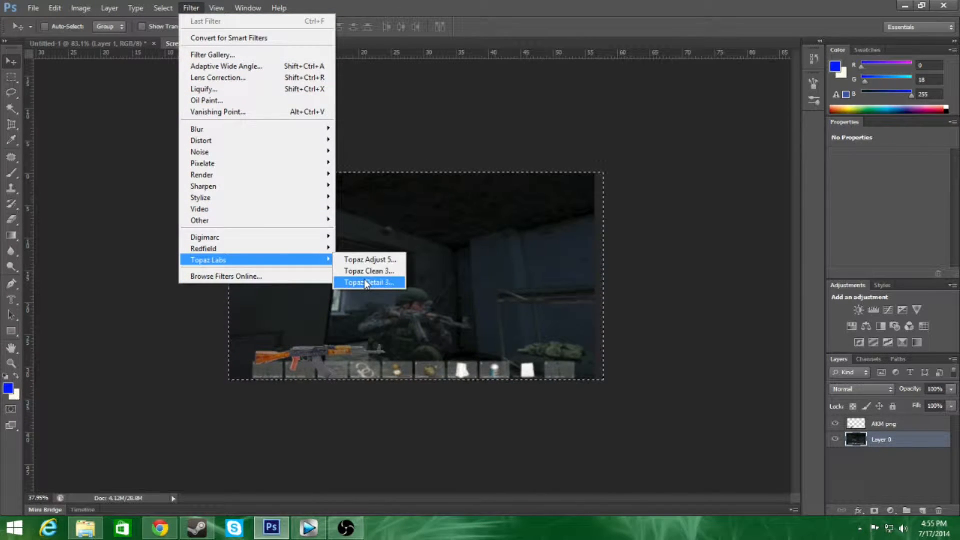
{"action": "left_click", "coordinate": [367, 282]}
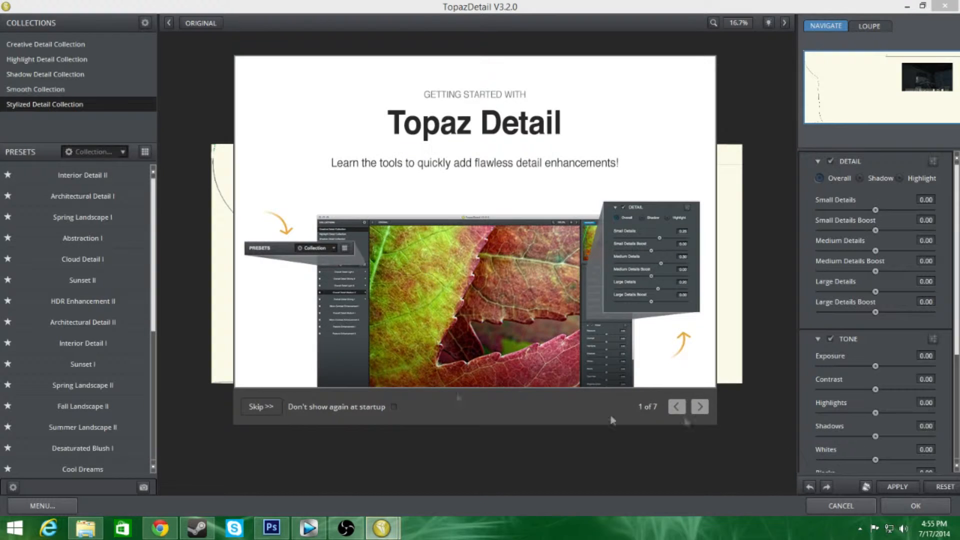
{"action": "left_click", "coordinate": [260, 407]}
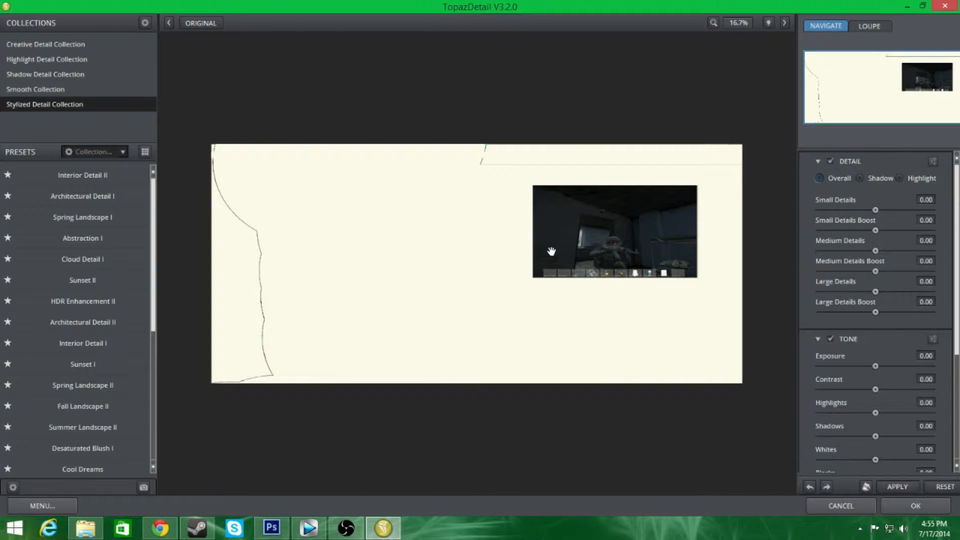
Apply the HDR Enhancement II preset from the Stylized Detail Collection to the screenshot layer.
{"action": "mouse_move", "coordinate": [87, 299]}
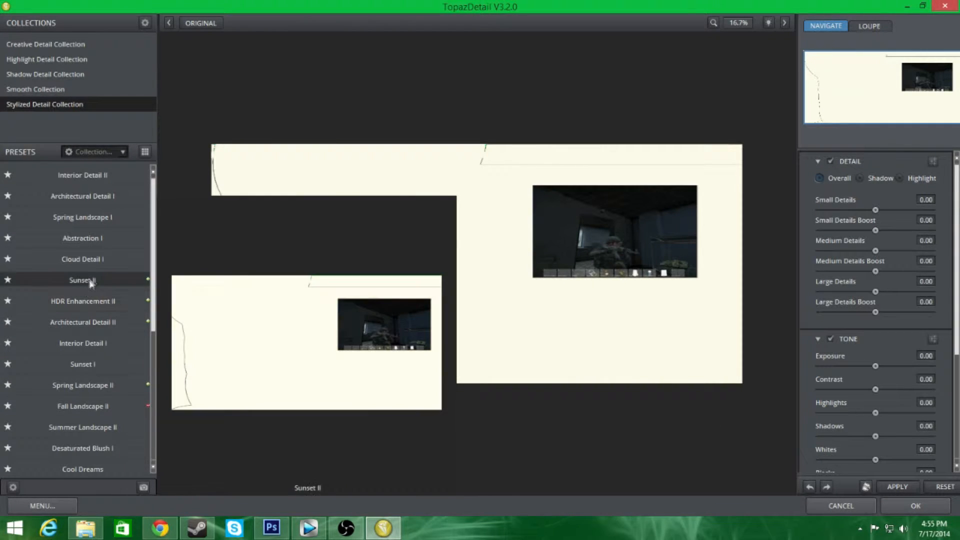
{"action": "left_click", "coordinate": [86, 299]}
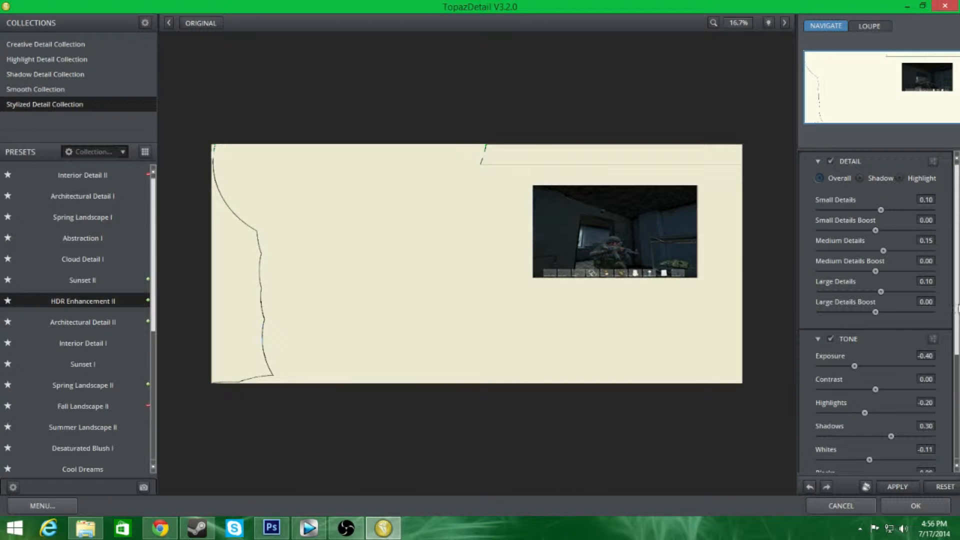
{"action": "scroll", "coordinate": [956, 333], "scroll_direction": "down", "scroll_amount": 5}
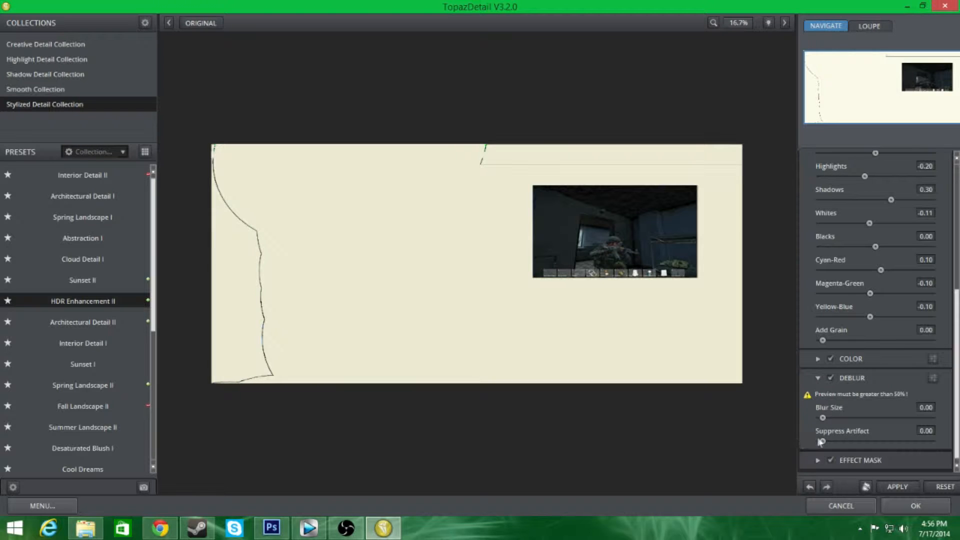
{"action": "left_click_drag", "start_coordinate": [834, 420], "coordinate": [883, 418]}
{"action": "scroll", "coordinate": [947, 244], "scroll_direction": "up", "scroll_amount": 5}
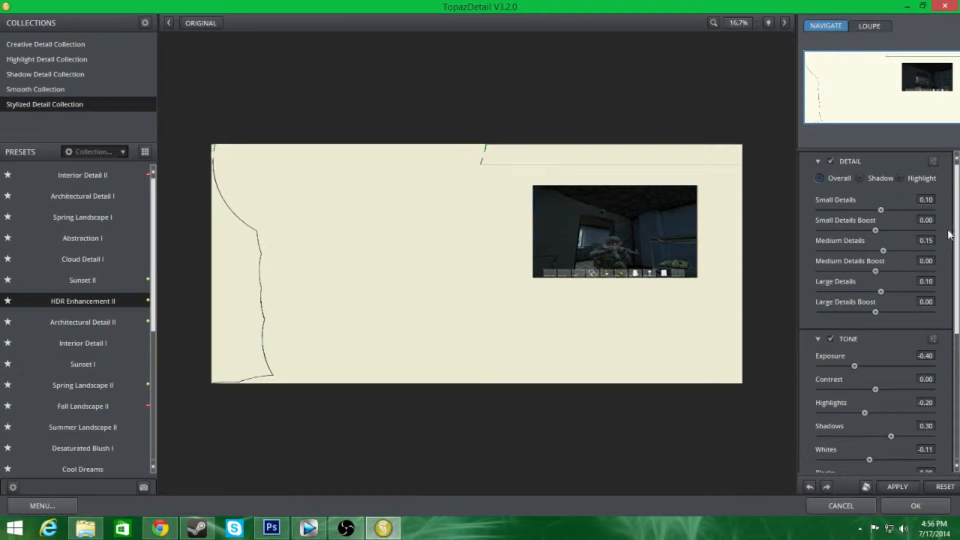
{"action": "left_click", "coordinate": [904, 508]}
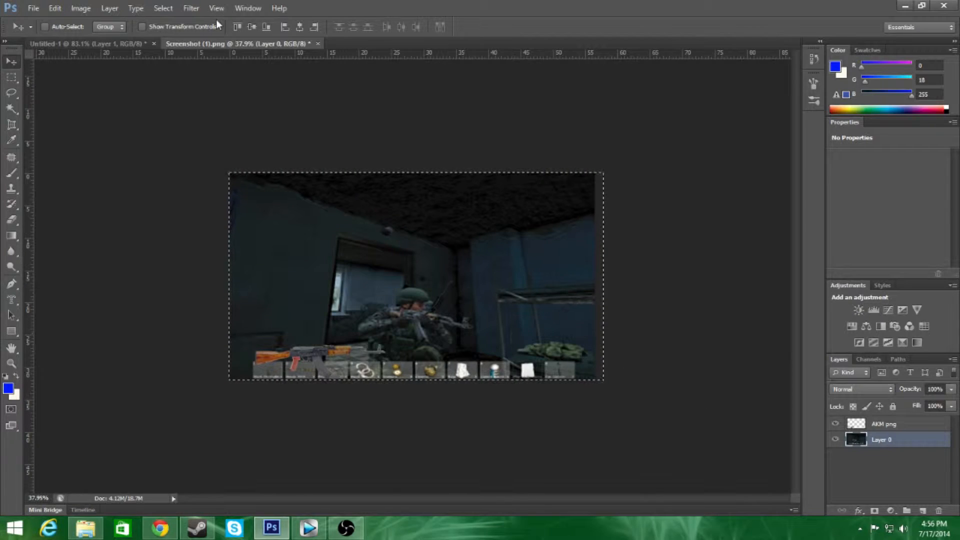
Open the layer in Topaz Adjust 5 and set noise suppression to 4.00 and amount to 0.55 with Topaz DeNoise enabled.
{"action": "left_click", "coordinate": [191, 8]}
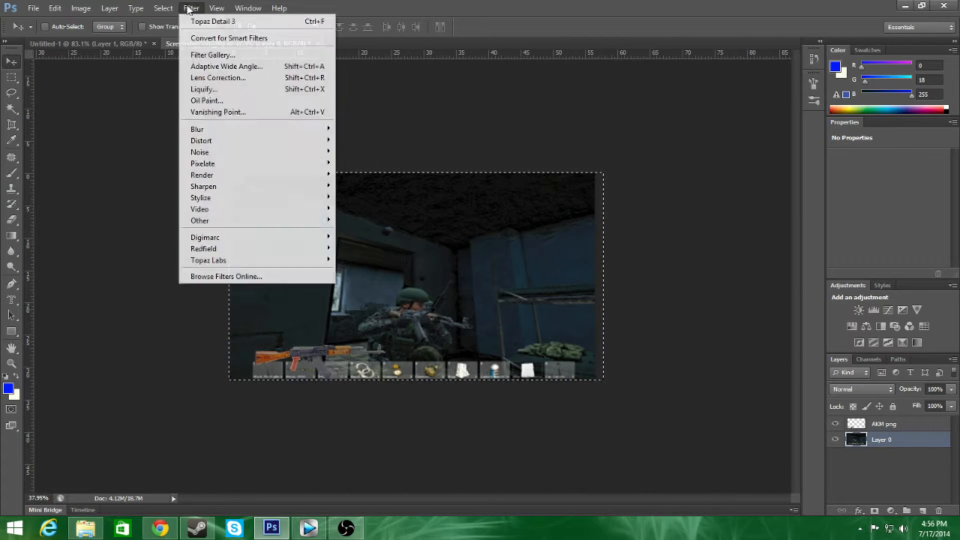
{"action": "mouse_move", "coordinate": [231, 199]}
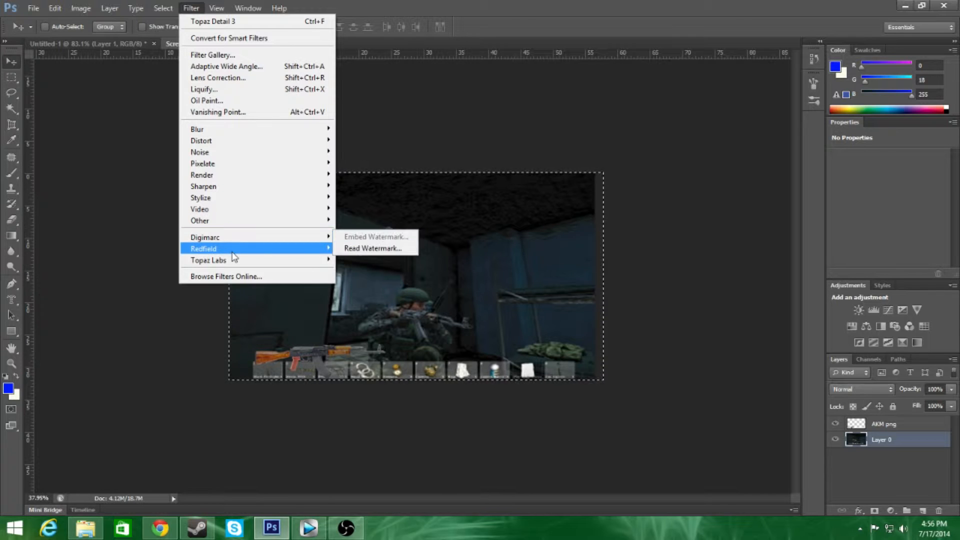
{"action": "mouse_move", "coordinate": [253, 265]}
{"action": "left_click", "coordinate": [370, 260]}
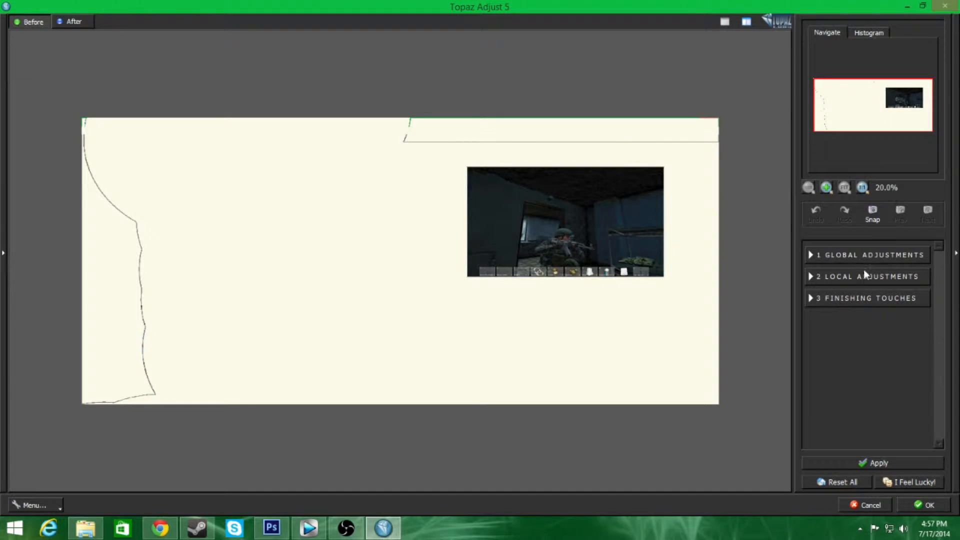
{"action": "left_click", "coordinate": [859, 256]}
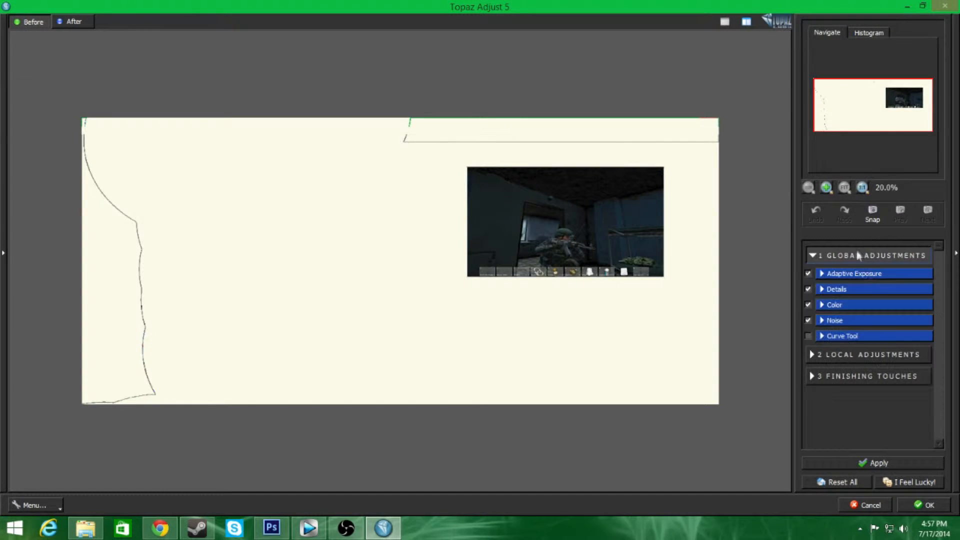
{"action": "left_click", "coordinate": [856, 321]}
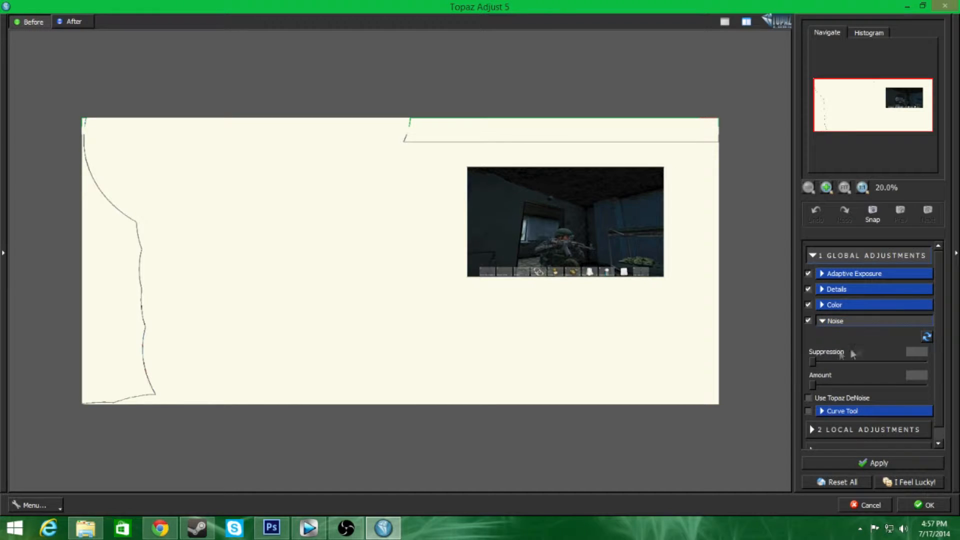
{"action": "left_click", "coordinate": [922, 362]}
{"action": "mouse_move", "coordinate": [923, 362]}
{"action": "left_mouse_down"}
{"action": "mouse_move", "coordinate": [846, 362]}
{"action": "mouse_move", "coordinate": [821, 384]}
{"action": "mouse_move", "coordinate": [931, 388]}
{"action": "mouse_move", "coordinate": [830, 379]}
{"action": "mouse_move", "coordinate": [924, 362]}
{"action": "left_mouse_up"}
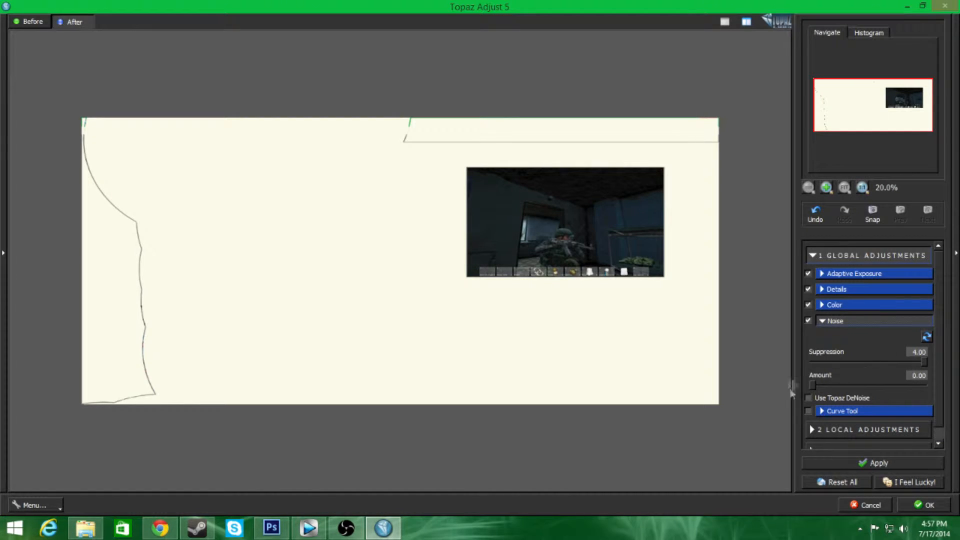
{"action": "left_click_drag", "start_coordinate": [812, 385], "coordinate": [865, 383]}
{"action": "left_click_drag", "start_coordinate": [865, 384], "coordinate": [874, 384]}
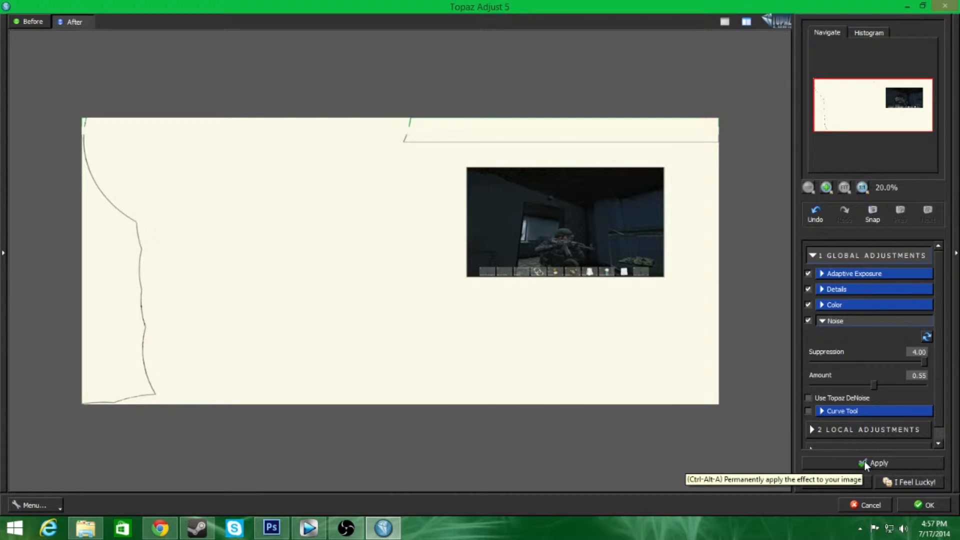
{"action": "left_click", "coordinate": [808, 398]}
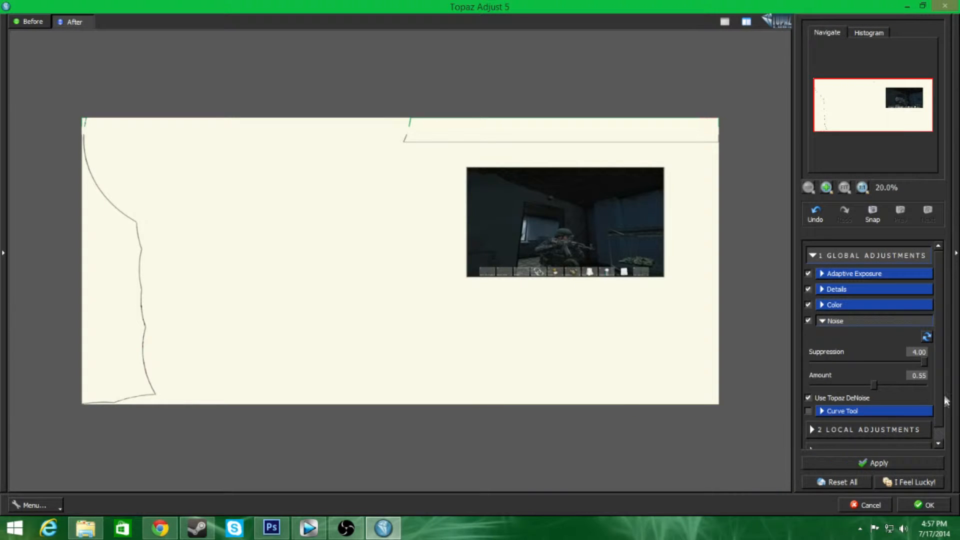
Set the global color adjustment to saturation 1.01 and 25 color regions, and apply the effect to the image.
{"action": "left_click", "coordinate": [870, 305]}
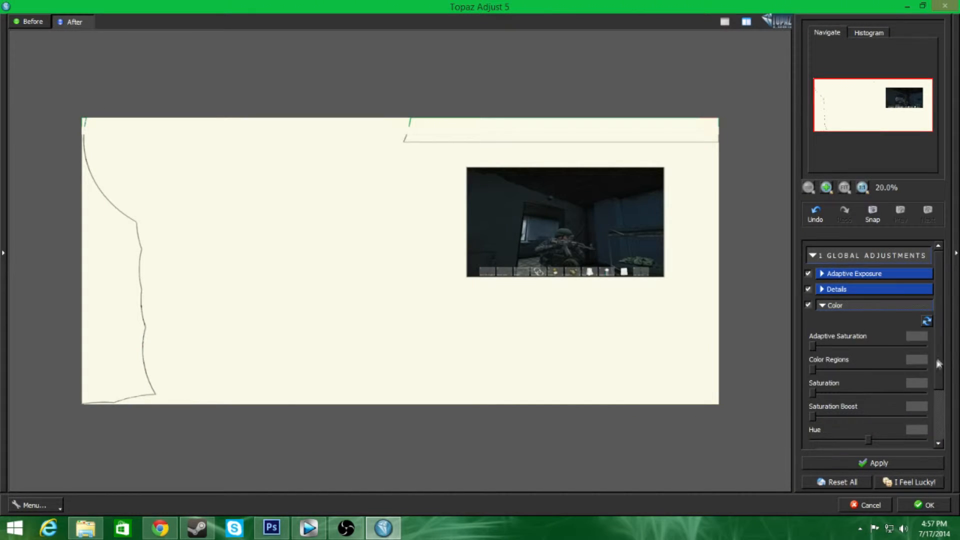
{"action": "scroll", "coordinate": [938, 363], "scroll_direction": "down", "scroll_amount": 1}
{"action": "left_click_drag", "start_coordinate": [815, 375], "coordinate": [854, 375]}
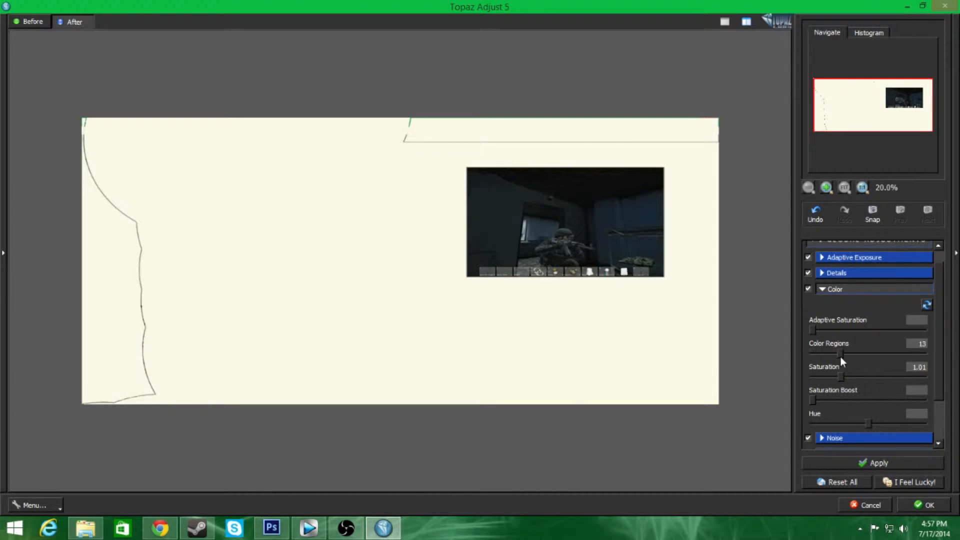
{"action": "left_click_drag", "start_coordinate": [841, 355], "coordinate": [863, 353]}
{"action": "left_click", "coordinate": [869, 464]}
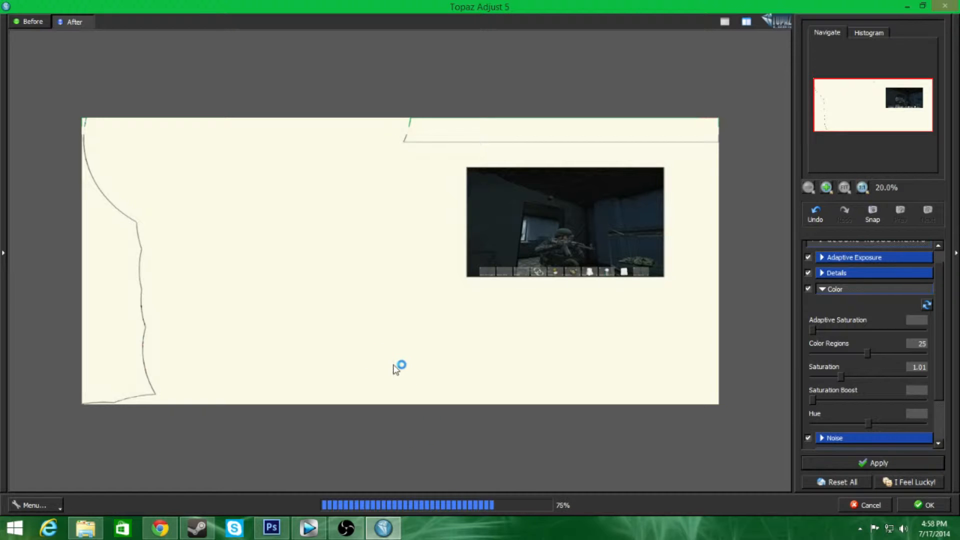
Compare the before and after versions of the image and accept the Topaz Adjust result.
{"action": "left_click", "coordinate": [24, 21]}
{"action": "left_click", "coordinate": [62, 23]}
{"action": "left_click", "coordinate": [36, 25]}
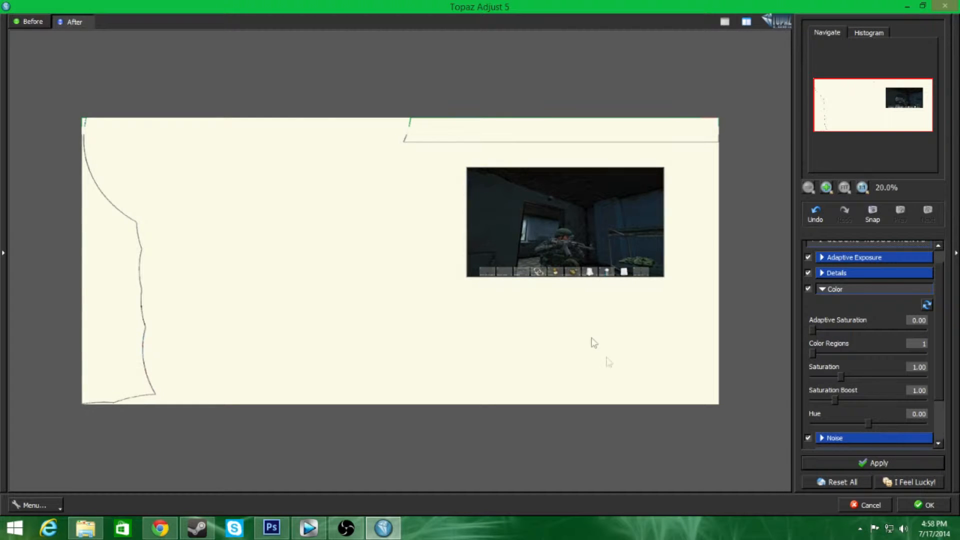
{"action": "left_click", "coordinate": [931, 509]}
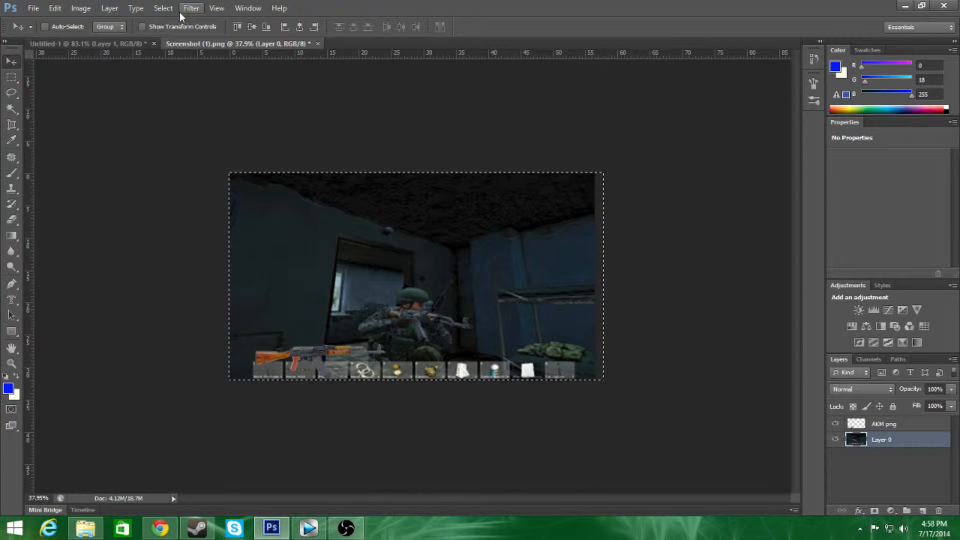
Open the layer in Topaz Clean 3 and preview the CrispStyle preset on the game screenshot at 25% zoom.
{"action": "scroll", "coordinate": [540, 491], "scroll_direction": "up", "scroll_amount": 4}
{"action": "scroll", "coordinate": [541, 470], "scroll_direction": "down", "scroll_amount": 3}
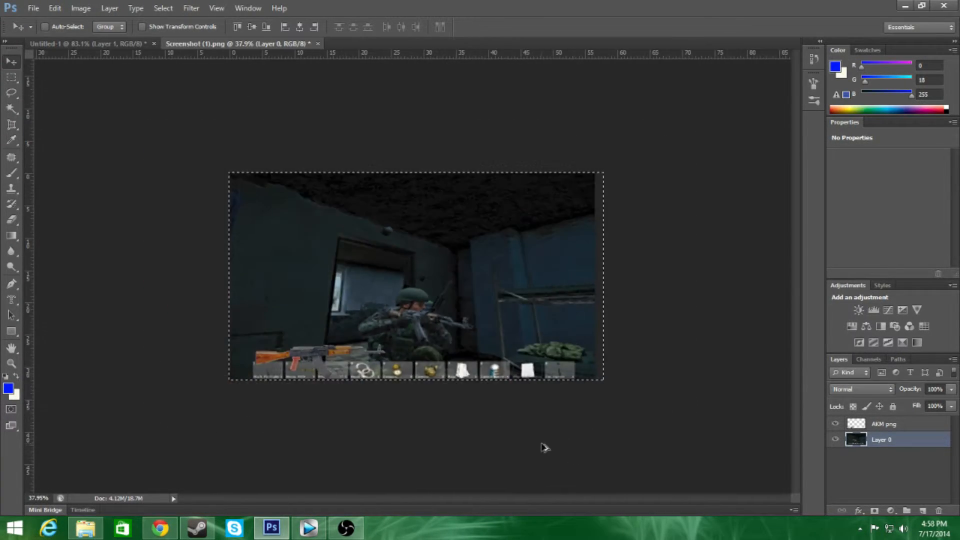
{"action": "scroll", "coordinate": [508, 429], "scroll_direction": "up", "scroll_amount": 2}
{"action": "left_click", "coordinate": [191, 8]}
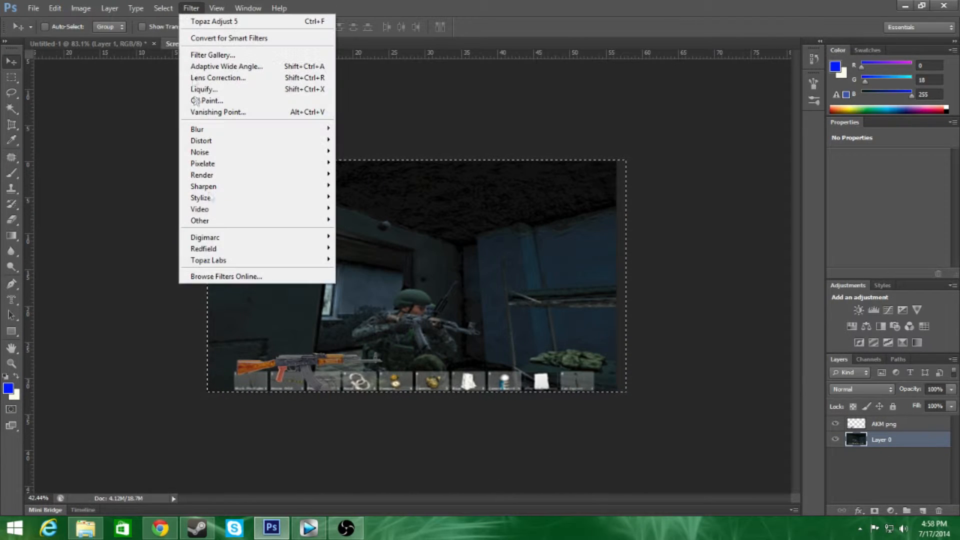
{"action": "mouse_move", "coordinate": [300, 259]}
{"action": "left_click", "coordinate": [373, 272]}
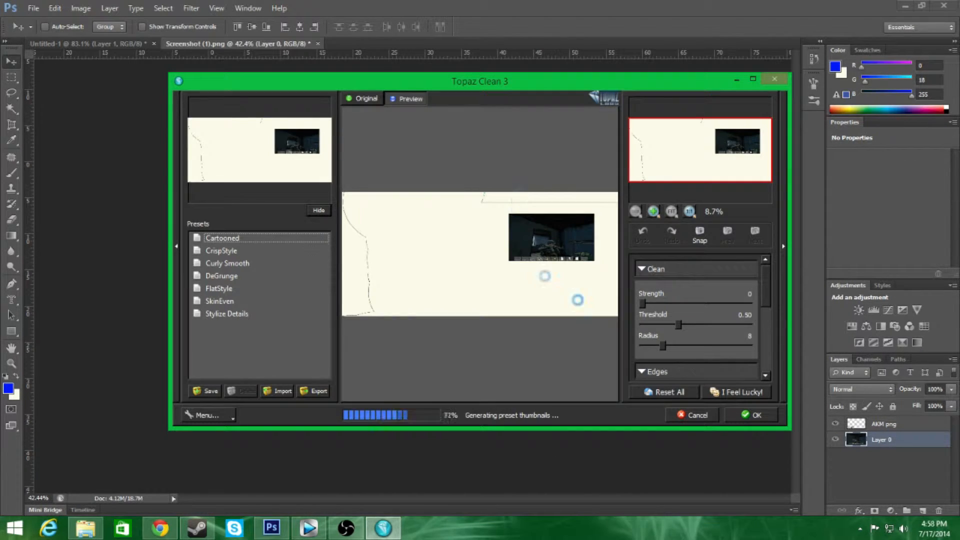
{"action": "left_click", "coordinate": [221, 250]}
{"action": "left_click", "coordinate": [740, 153]}
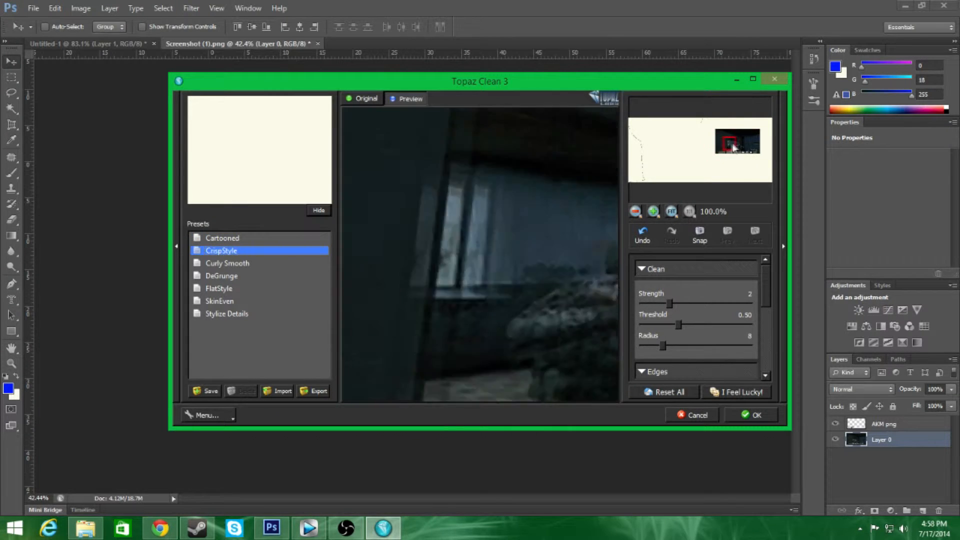
{"action": "left_click", "coordinate": [636, 212]}
{"action": "left_click", "coordinate": [635, 211]}
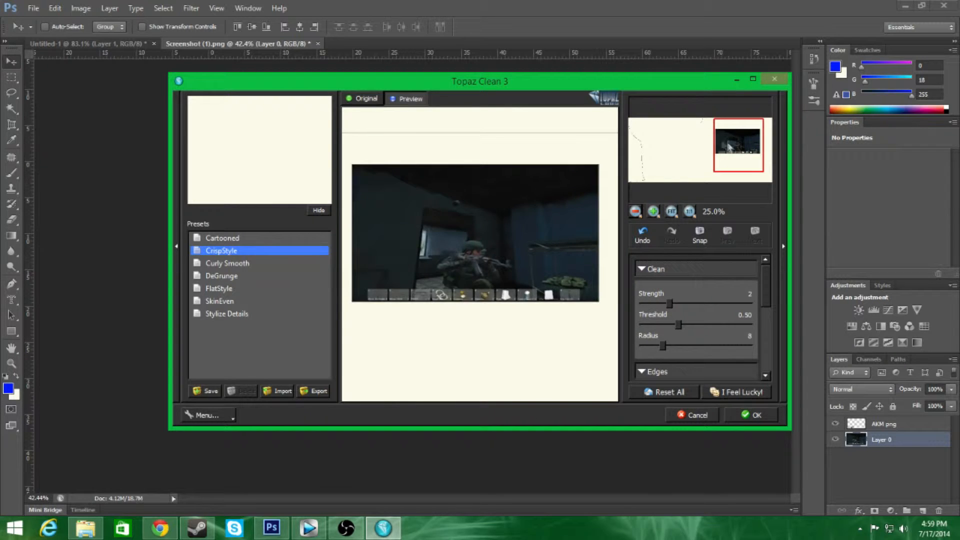
Try out the Curly Smooth, DeGrunge, FlatStyle, Stylize Details and SkinEven presets on the screenshot.
{"action": "left_click", "coordinate": [215, 237]}
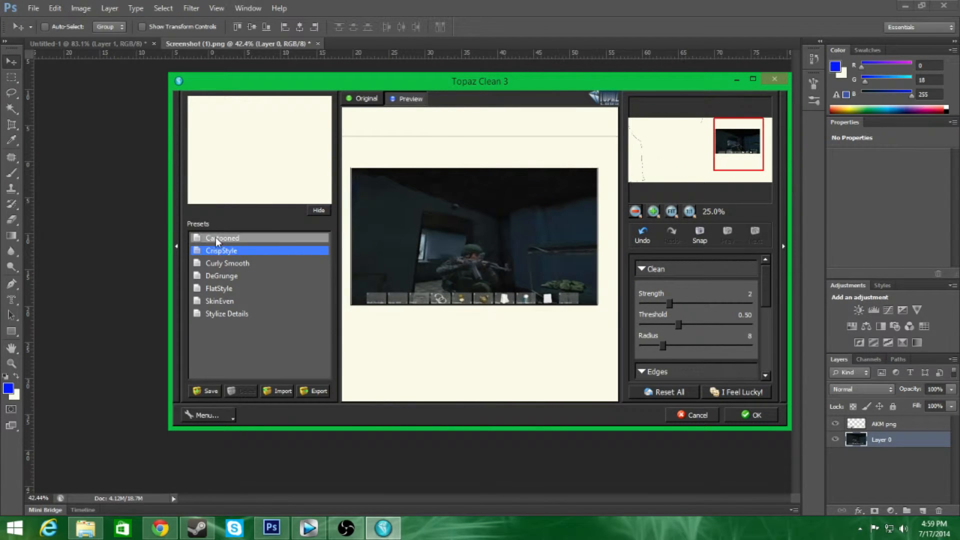
{"action": "left_click", "coordinate": [212, 265]}
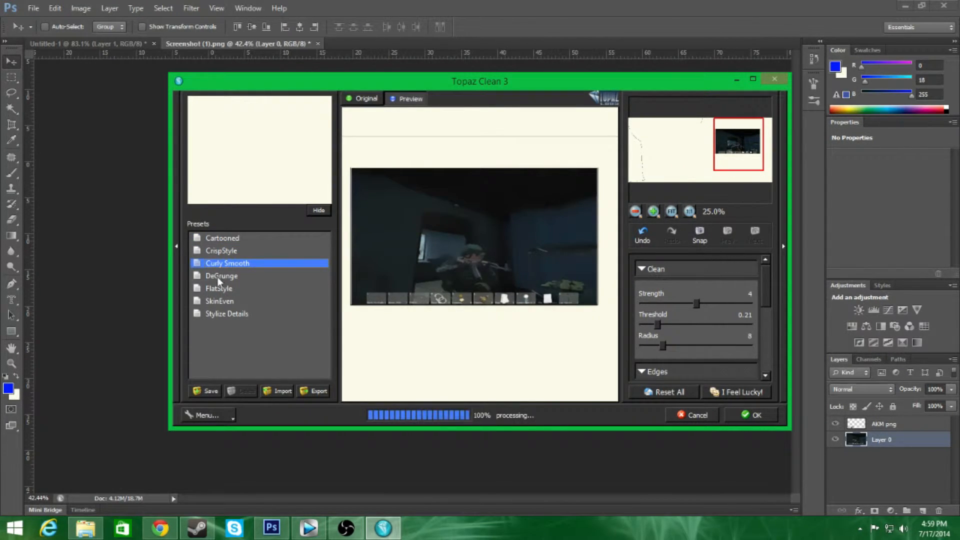
{"action": "left_click", "coordinate": [216, 278]}
{"action": "left_click", "coordinate": [220, 289]}
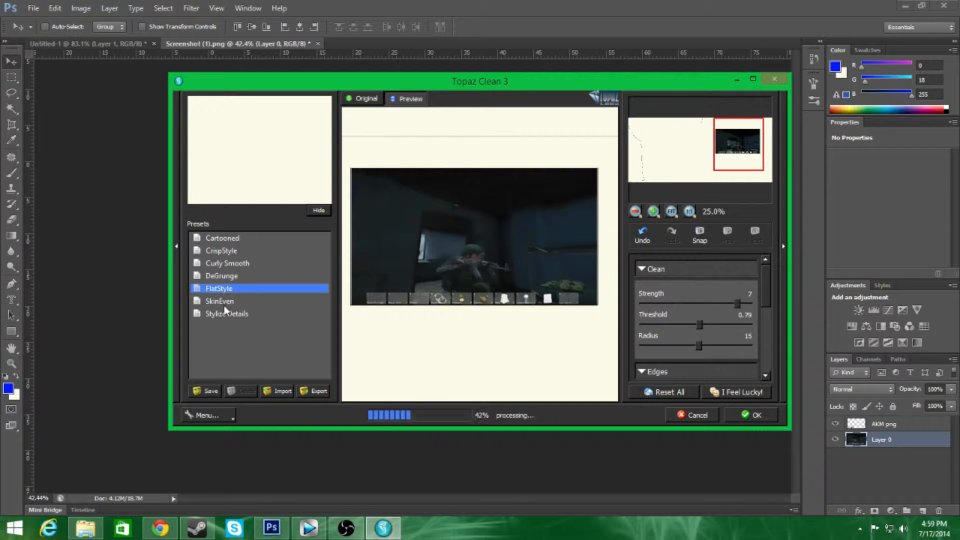
{"action": "left_click", "coordinate": [231, 313]}
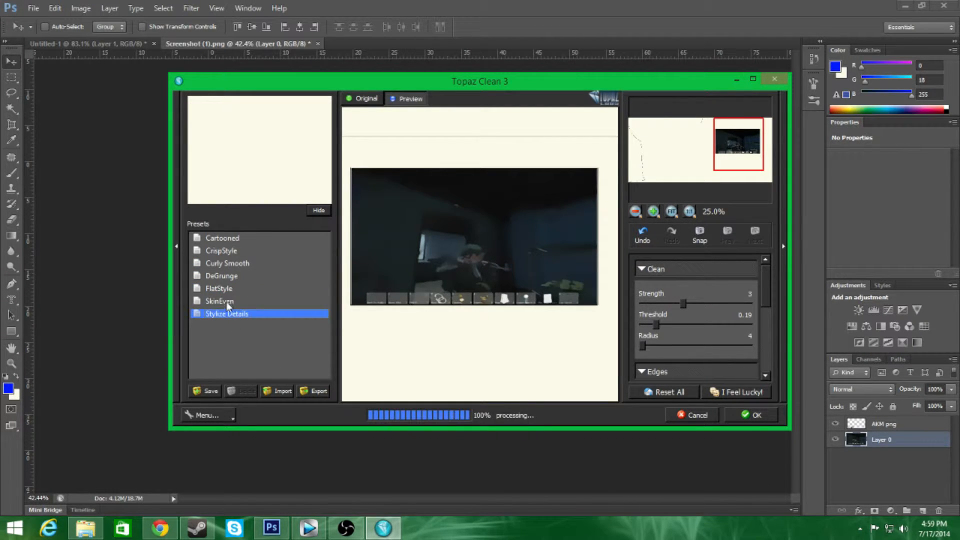
{"action": "left_click", "coordinate": [223, 301]}
Try the Cartooned preset with clean strength 2 and edge accent 5, and compare it with the SkinEven preset.
{"action": "left_click", "coordinate": [232, 239]}
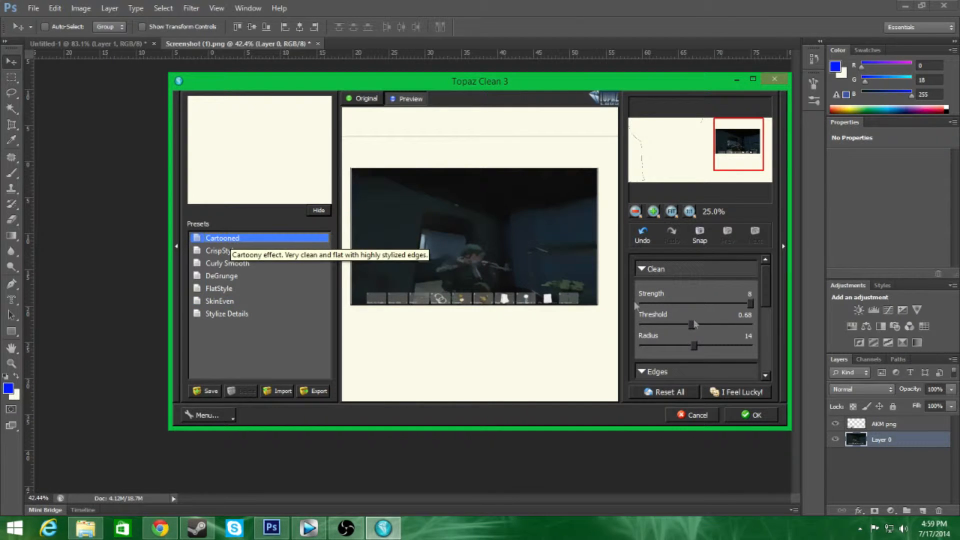
{"action": "left_click_drag", "start_coordinate": [745, 304], "coordinate": [677, 304]}
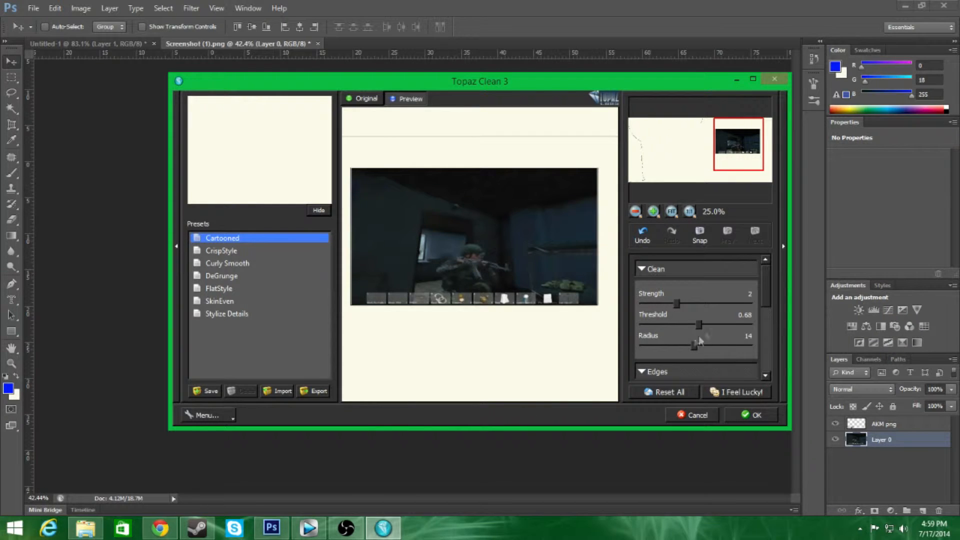
{"action": "left_click_drag", "start_coordinate": [766, 295], "coordinate": [766, 316]}
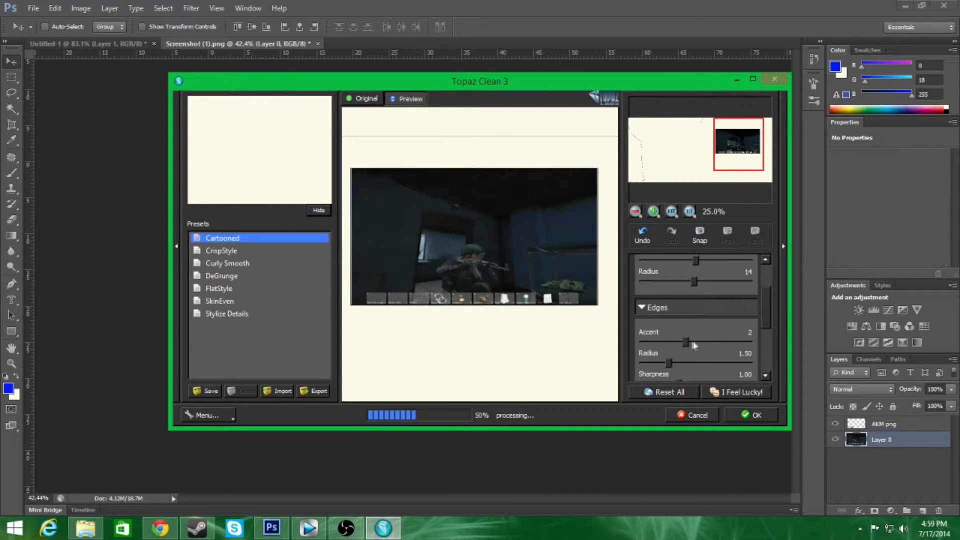
{"action": "left_click_drag", "start_coordinate": [687, 342], "coordinate": [750, 342]}
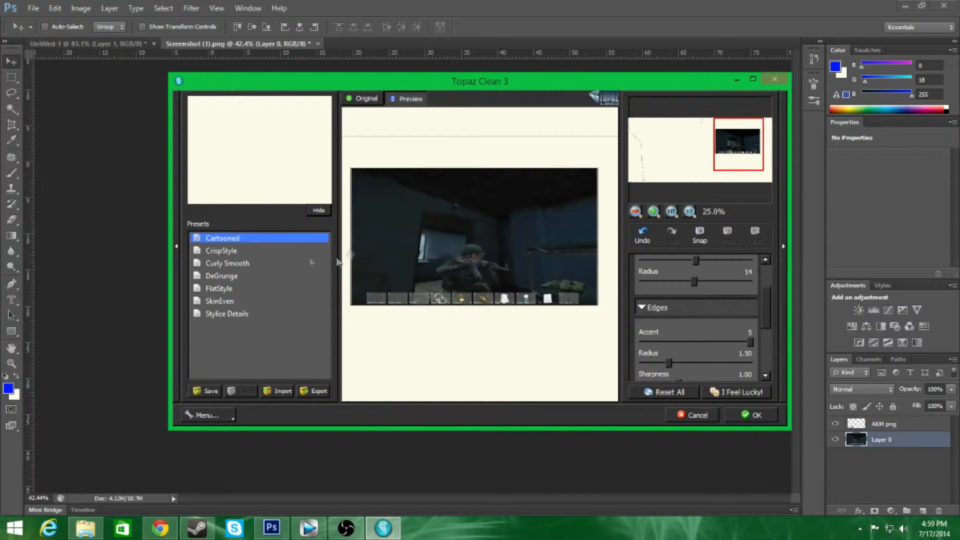
{"action": "left_click", "coordinate": [220, 301]}
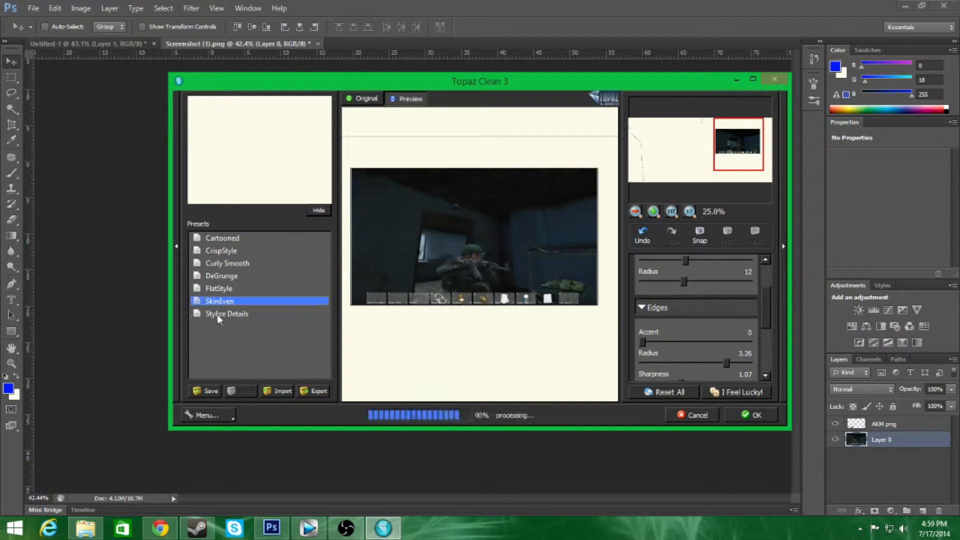
Apply Topaz Clean's Stylize Details preset with edge accent 3, texture 0.07 and clean threshold 0.35 to the screenshot.
{"action": "left_click", "coordinate": [226, 315]}
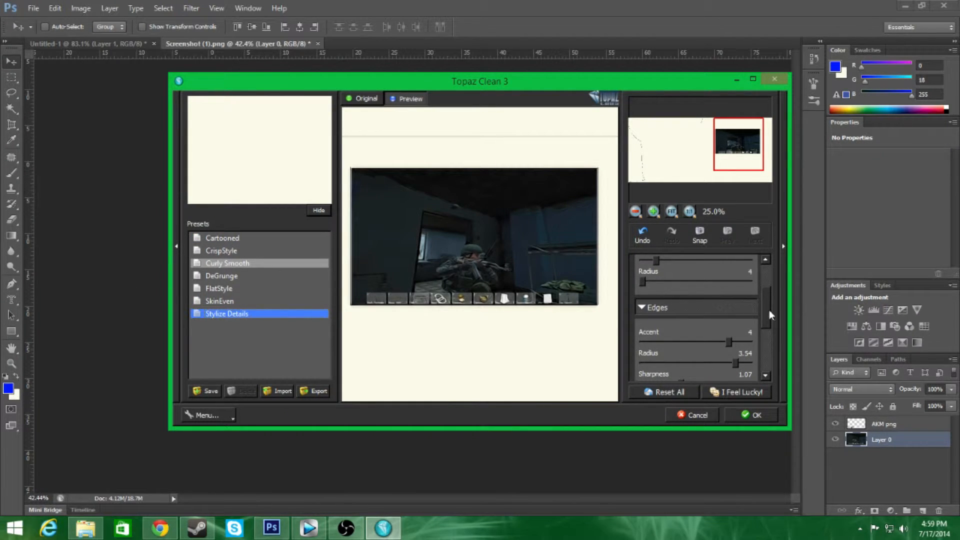
{"action": "left_click_drag", "start_coordinate": [769, 314], "coordinate": [767, 330]}
{"action": "left_click_drag", "start_coordinate": [730, 289], "coordinate": [719, 290]}
{"action": "left_click_drag", "start_coordinate": [768, 317], "coordinate": [763, 344]}
{"action": "left_click_drag", "start_coordinate": [643, 320], "coordinate": [650, 320]}
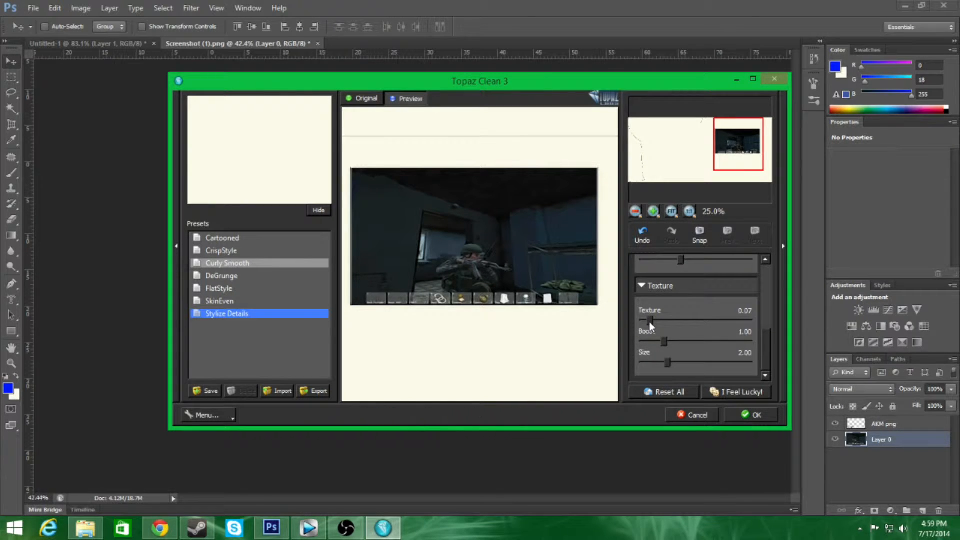
{"action": "left_click_drag", "start_coordinate": [762, 348], "coordinate": [769, 292]}
{"action": "left_click_drag", "start_coordinate": [659, 303], "coordinate": [670, 304]}
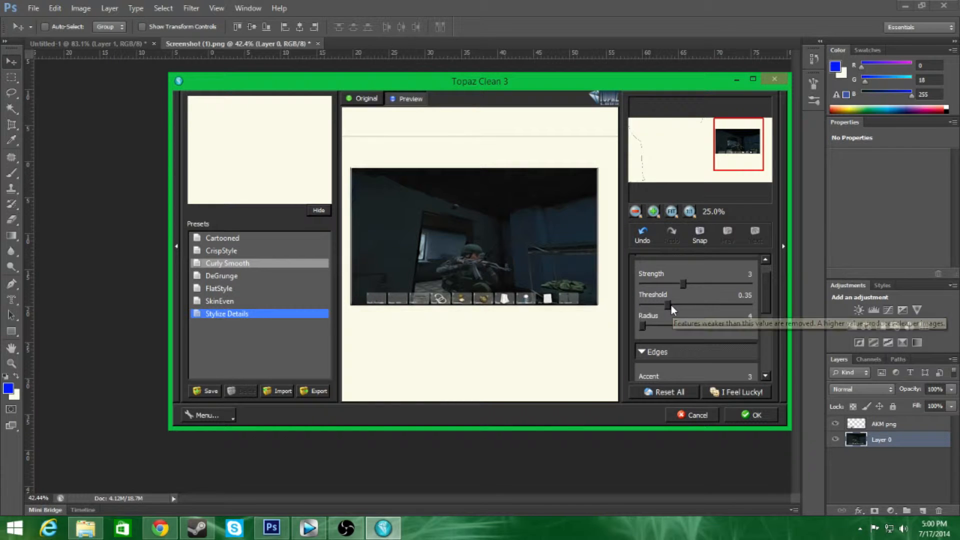
{"action": "left_click", "coordinate": [741, 419]}
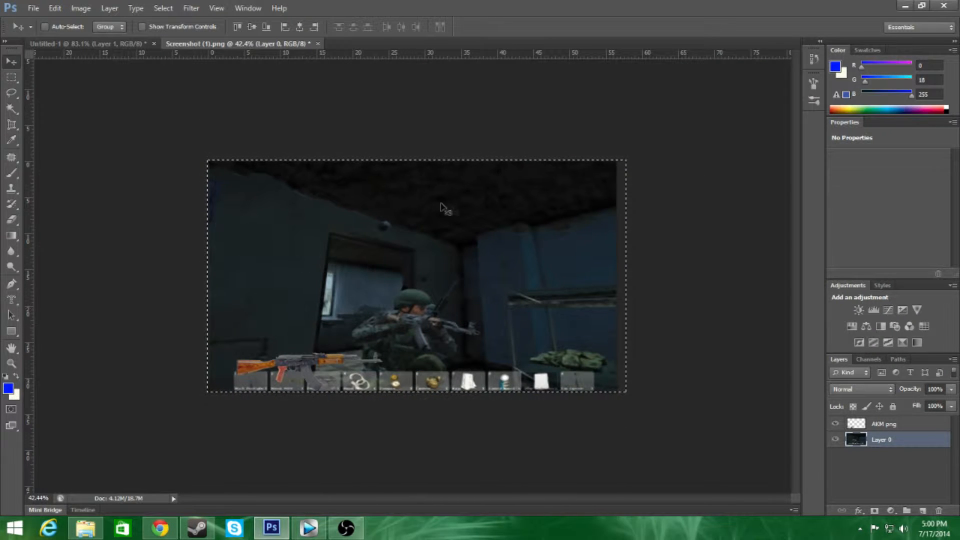
Deselect the selection around the filtered screenshot.
{"action": "left_click", "coordinate": [161, 9]}
{"action": "left_click", "coordinate": [179, 33]}
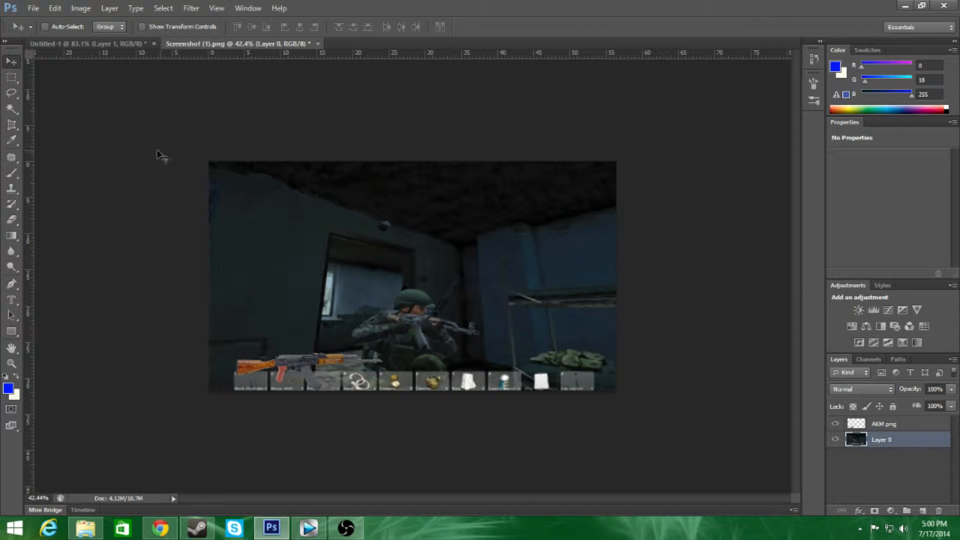
{"action": "scroll", "coordinate": [279, 368], "scroll_direction": "down", "scroll_amount": 3}
{"action": "scroll", "coordinate": [273, 361], "scroll_direction": "up", "scroll_amount": 4}
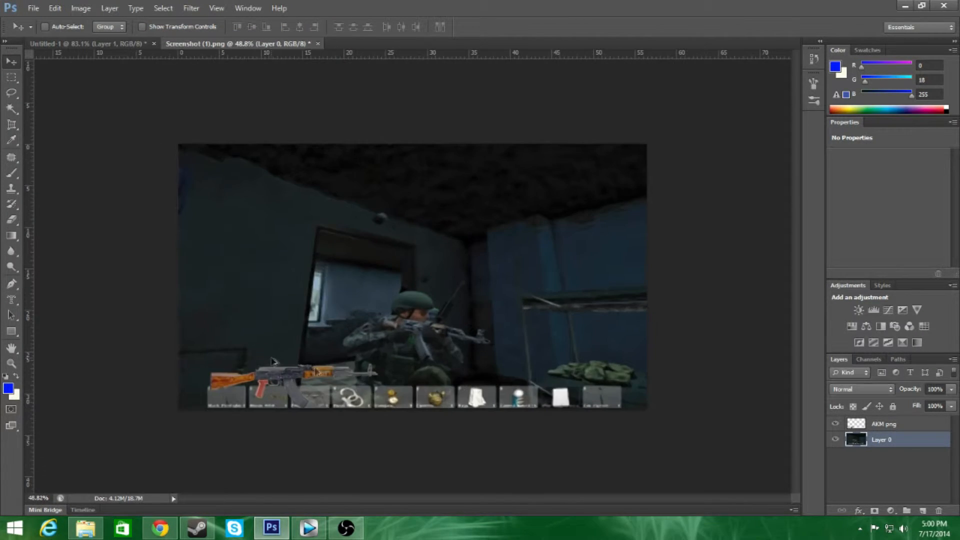
Load Layer 0's outline as a selection and apply the Sharpen filter to the background screenshot.
{"action": "left_click", "coordinate": [865, 443], "text": "ctrl"}
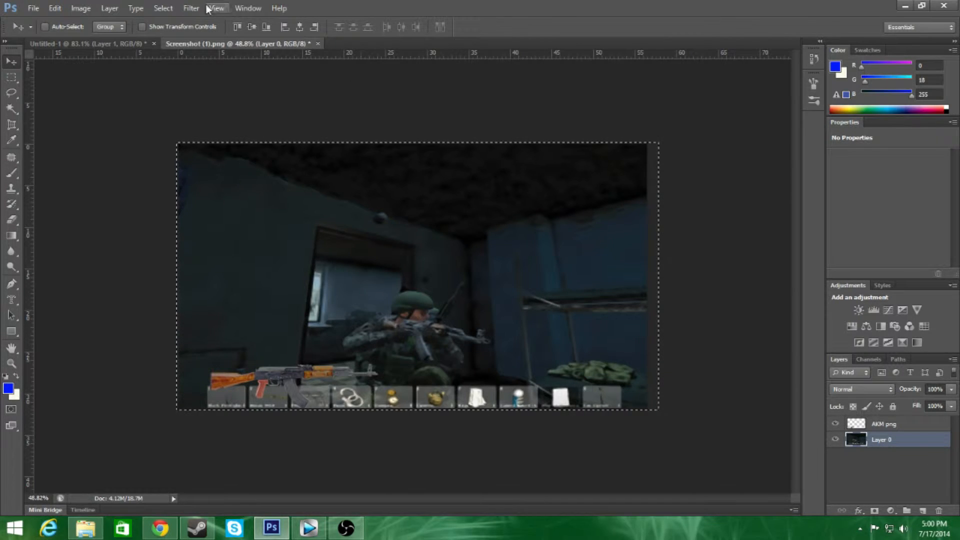
{"action": "left_click", "coordinate": [191, 8]}
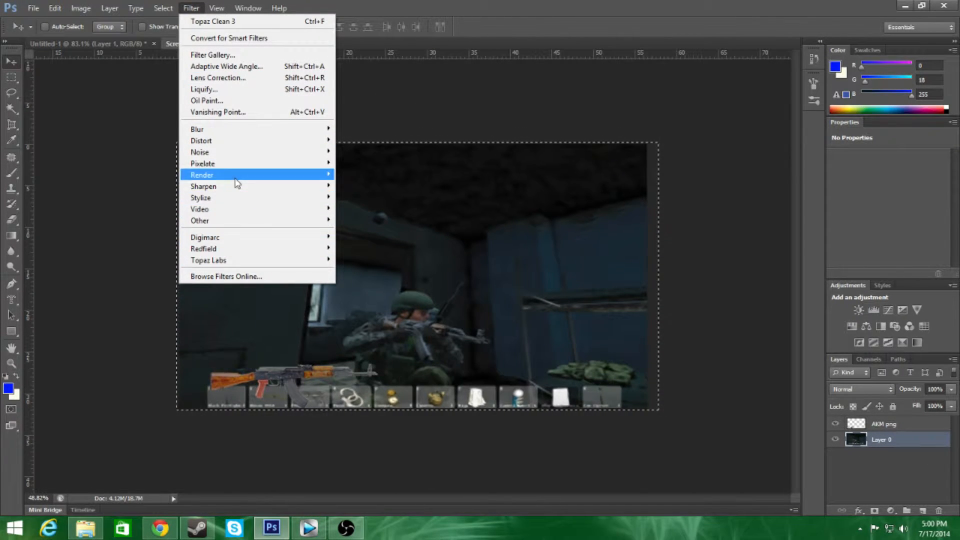
{"action": "mouse_move", "coordinate": [257, 186]}
{"action": "left_click", "coordinate": [371, 190]}
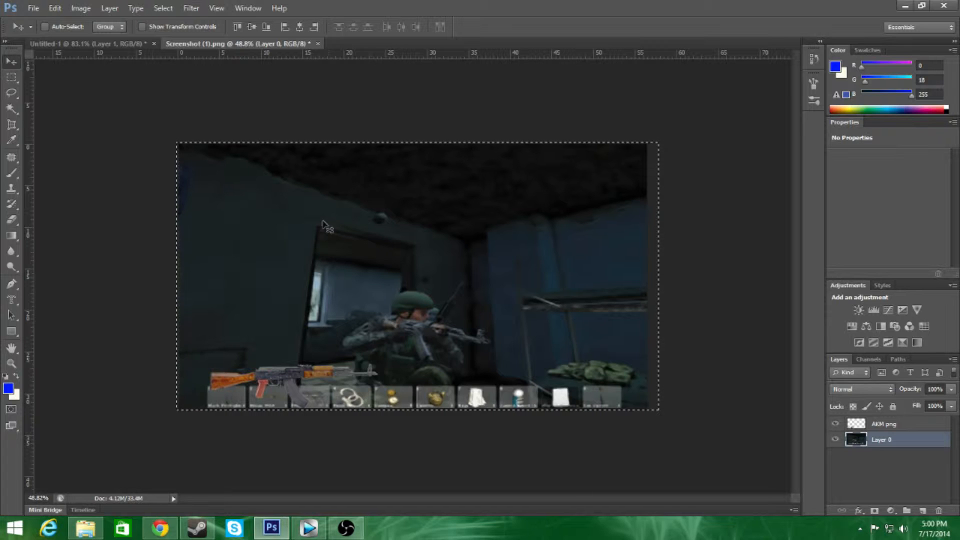
{"action": "scroll", "coordinate": [175, 203], "scroll_direction": "down", "scroll_amount": 2}
{"action": "scroll", "coordinate": [173, 203], "scroll_direction": "up", "scroll_amount": 2}
{"action": "scroll", "coordinate": [172, 203], "scroll_direction": "down", "scroll_amount": 2}
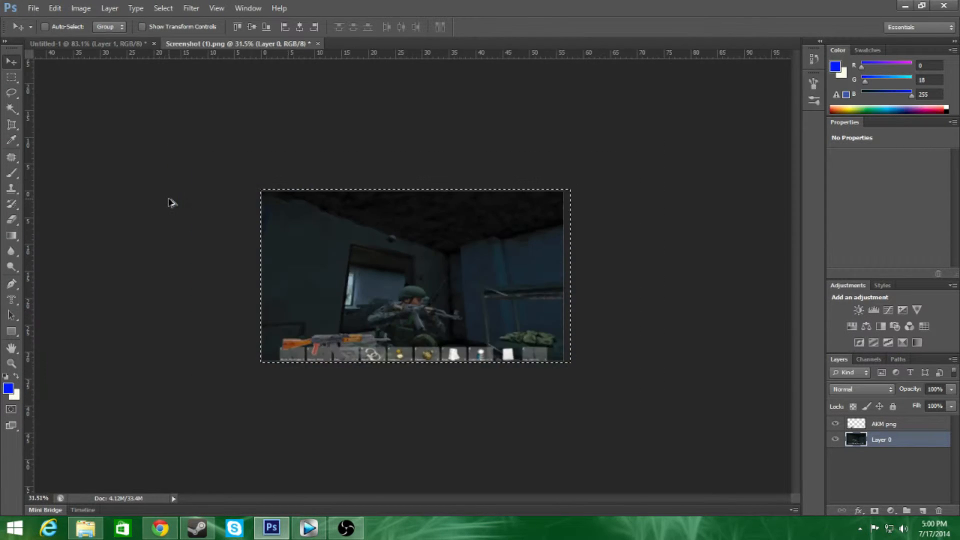
{"action": "scroll", "coordinate": [172, 203], "scroll_direction": "up", "scroll_amount": 2}
Apply the Sharpen filter to the background screenshot a second time.
{"action": "left_click", "coordinate": [183, 10]}
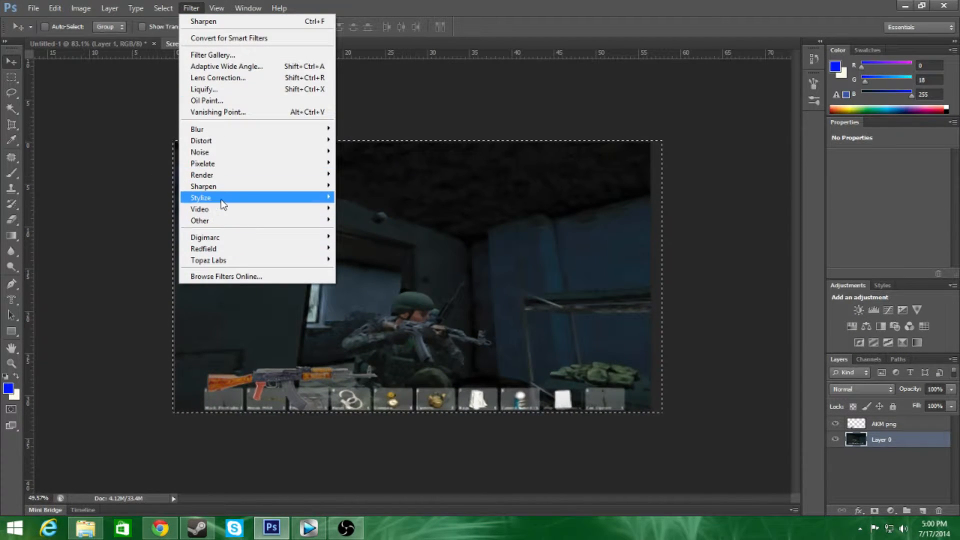
{"action": "mouse_move", "coordinate": [236, 193]}
{"action": "left_click", "coordinate": [356, 186]}
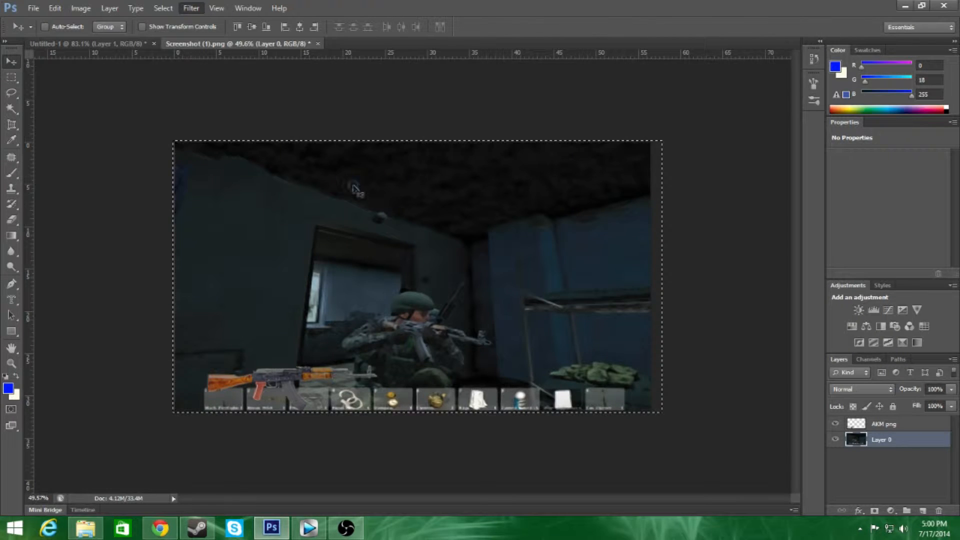
Examine the sharpened soldier and room both close up and at reduced size.
{"action": "scroll", "coordinate": [200, 270], "scroll_direction": "down", "scroll_amount": 2}
{"action": "scroll", "coordinate": [198, 271], "scroll_direction": "down", "scroll_amount": 1}
{"action": "scroll", "coordinate": [197, 272], "scroll_direction": "up", "scroll_amount": 3}
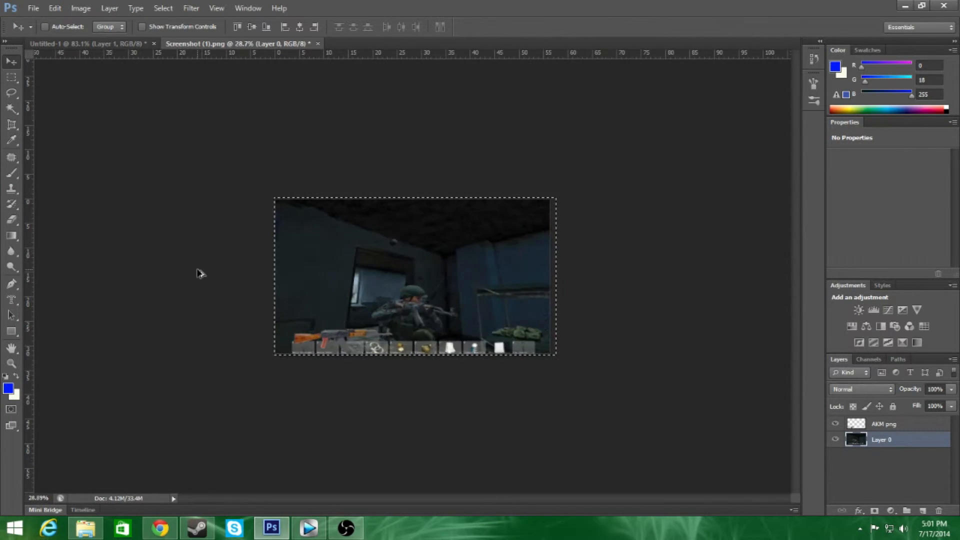
{"action": "scroll", "coordinate": [320, 385], "scroll_direction": "up", "scroll_amount": 3}
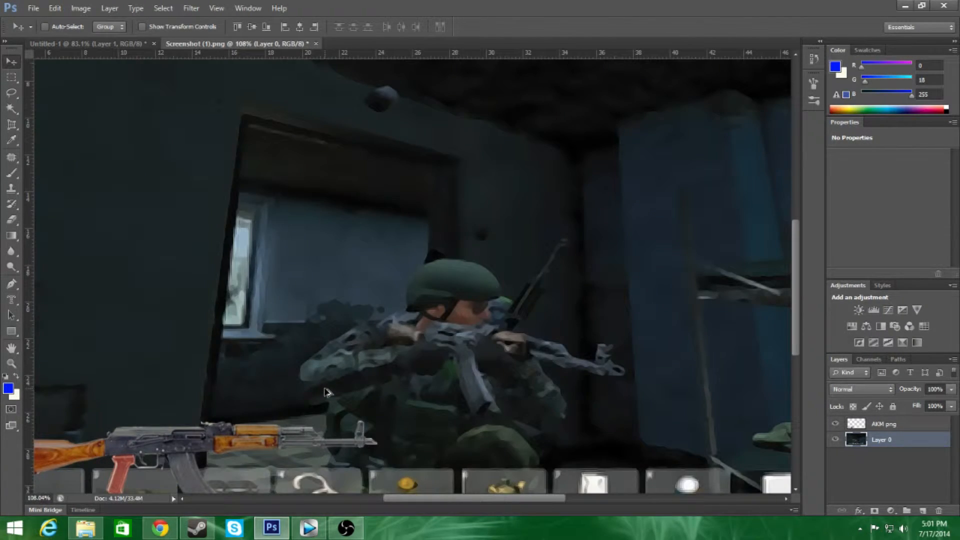
{"action": "scroll", "coordinate": [325, 390], "scroll_direction": "down", "scroll_amount": 3}
{"action": "scroll", "coordinate": [295, 372], "scroll_direction": "up", "scroll_amount": 1}
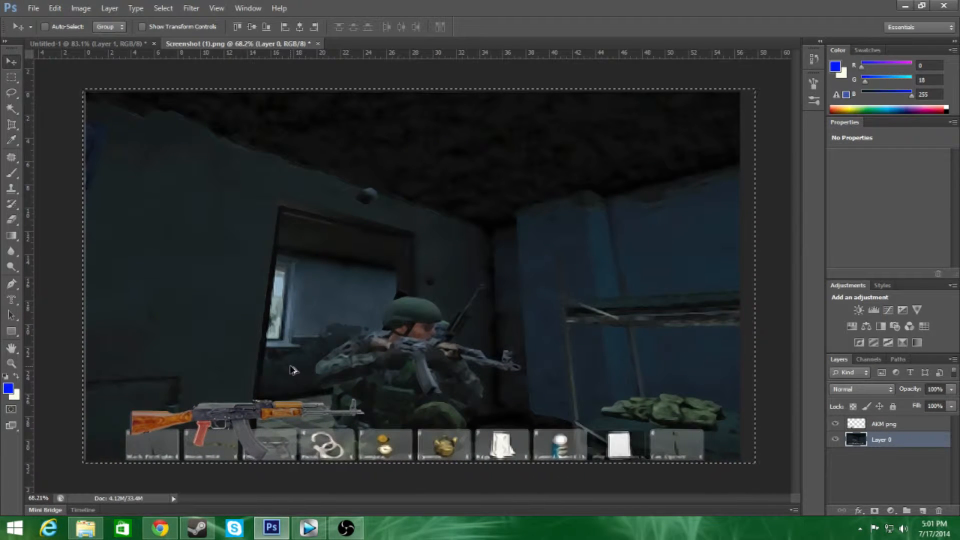
{"action": "scroll", "coordinate": [293, 369], "scroll_direction": "down", "scroll_amount": 4}
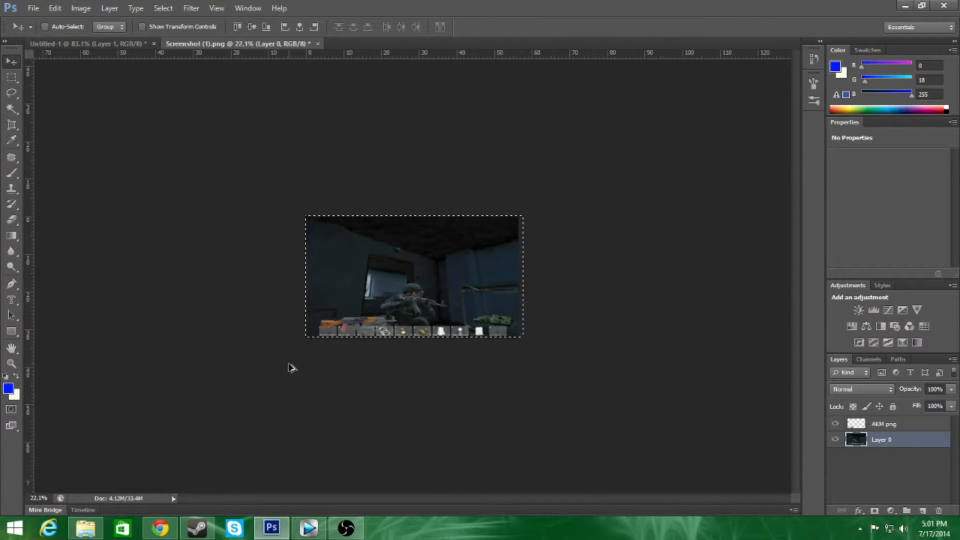
{"action": "scroll", "coordinate": [292, 368], "scroll_direction": "up", "scroll_amount": 2}
{"action": "scroll", "coordinate": [231, 216], "scroll_direction": "down", "scroll_amount": 1}
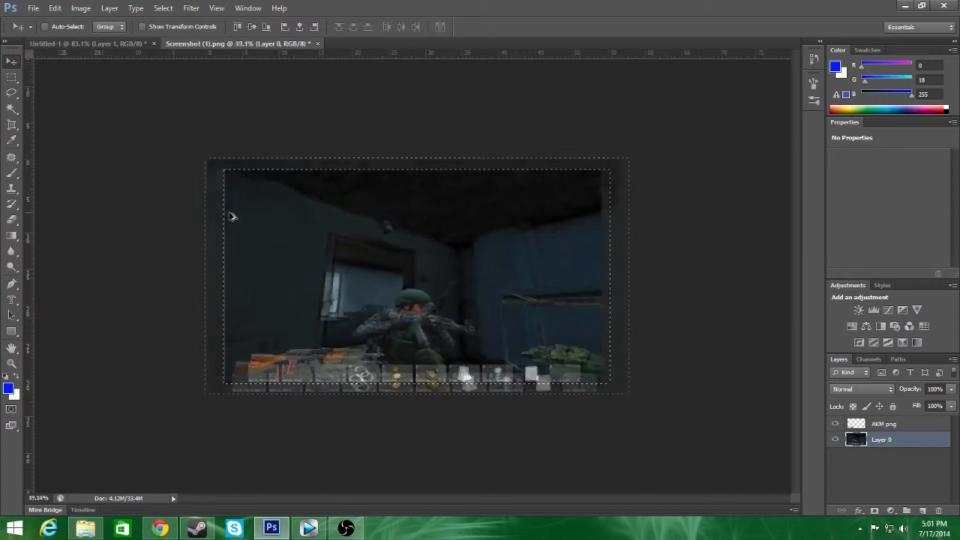
{"action": "scroll", "coordinate": [242, 259], "scroll_direction": "up", "scroll_amount": 2}
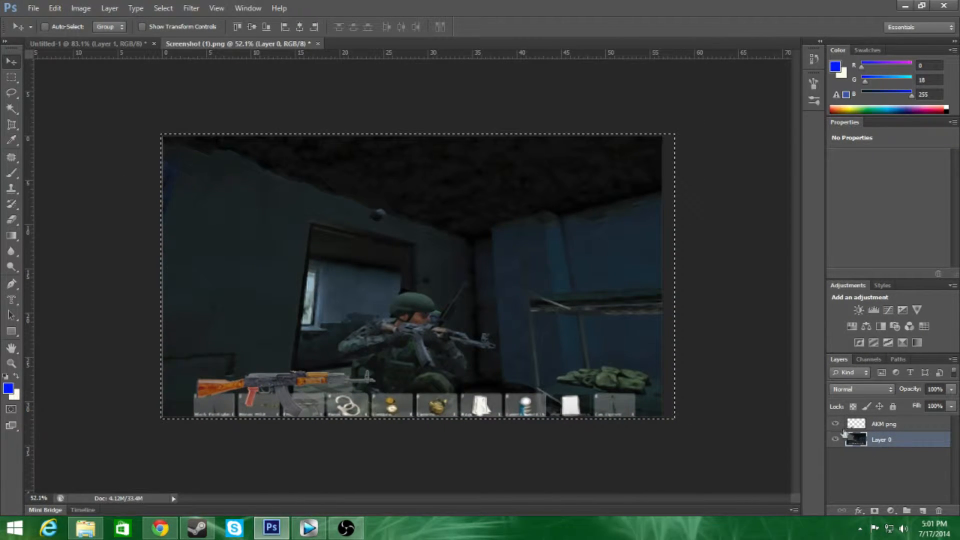
Move the rifle on the AKM png layer up to the wall in the upper-left area of the image.
{"action": "left_click", "coordinate": [884, 424]}
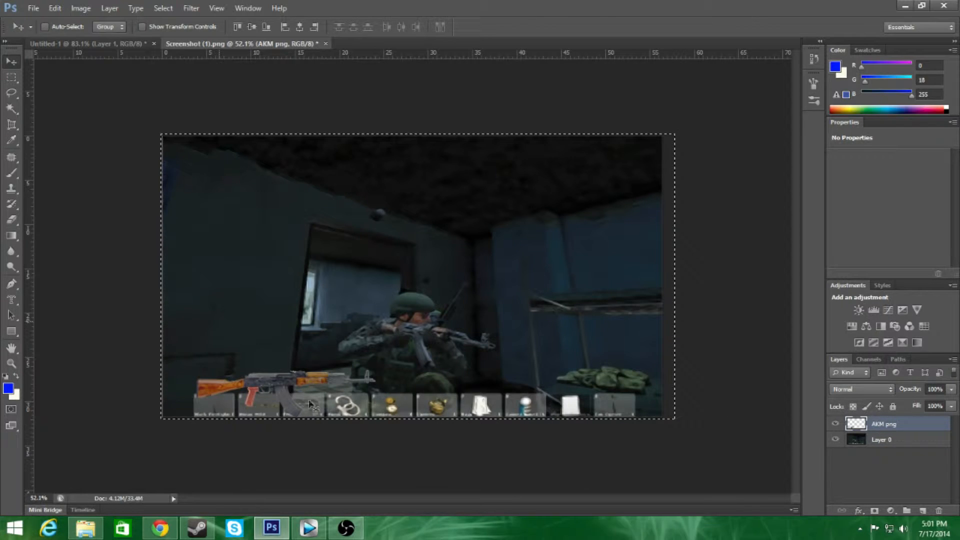
{"action": "key", "text": "ctrl+t"}
{"action": "left_click_drag", "start_coordinate": [271, 343], "coordinate": [263, 152]}
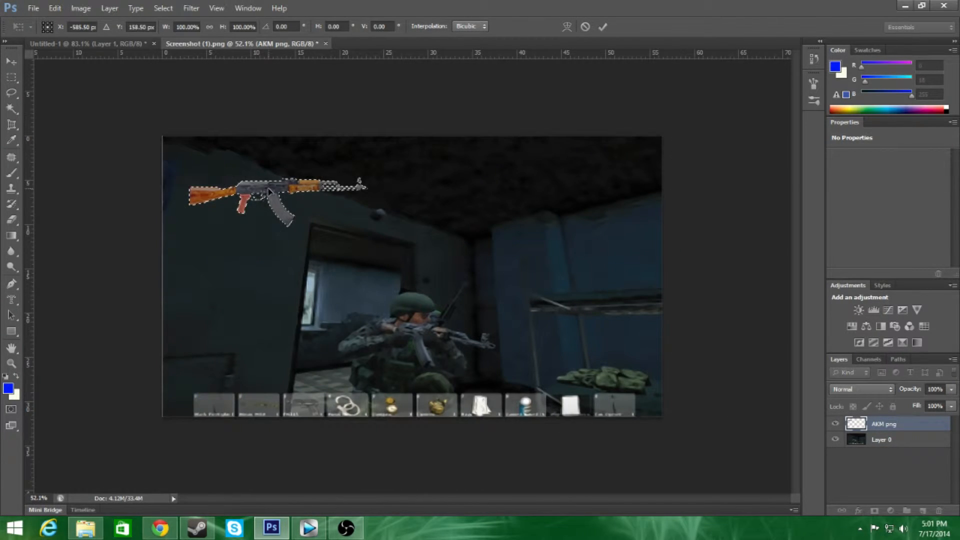
{"action": "left_click", "coordinate": [603, 26]}
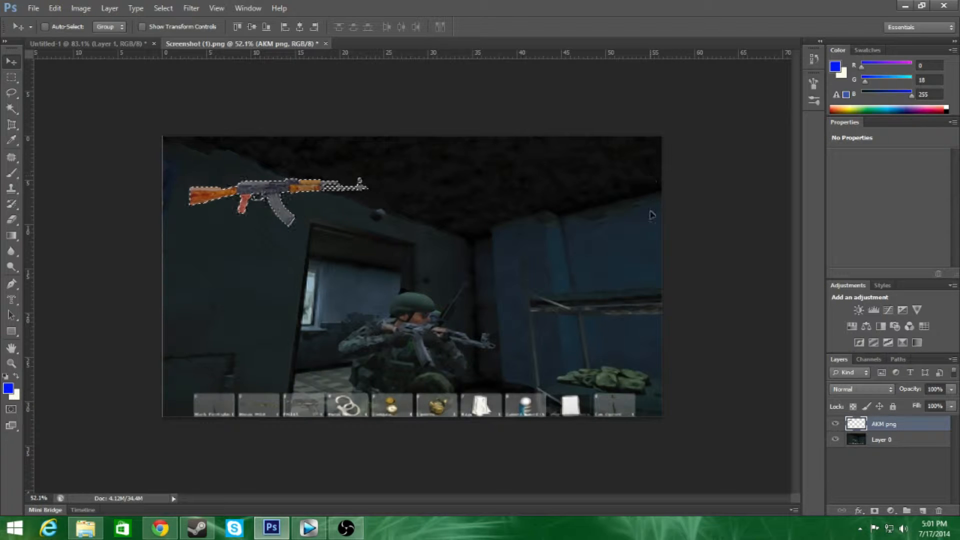
Add a Hue/Saturation adjustment above Layer 0, masked to the rifle's selection, with hue +9 and lightness +29.
{"action": "left_click", "coordinate": [883, 441]}
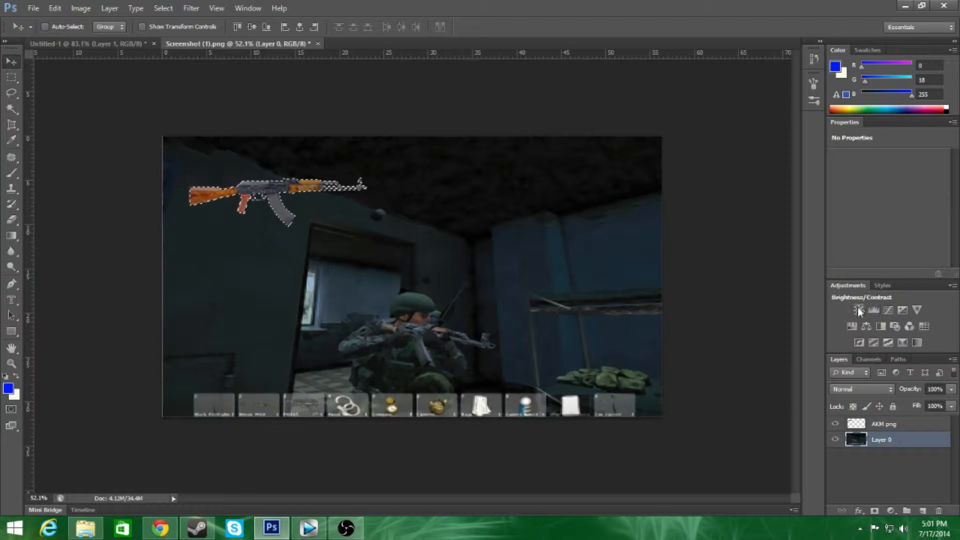
{"action": "left_click", "coordinate": [851, 325]}
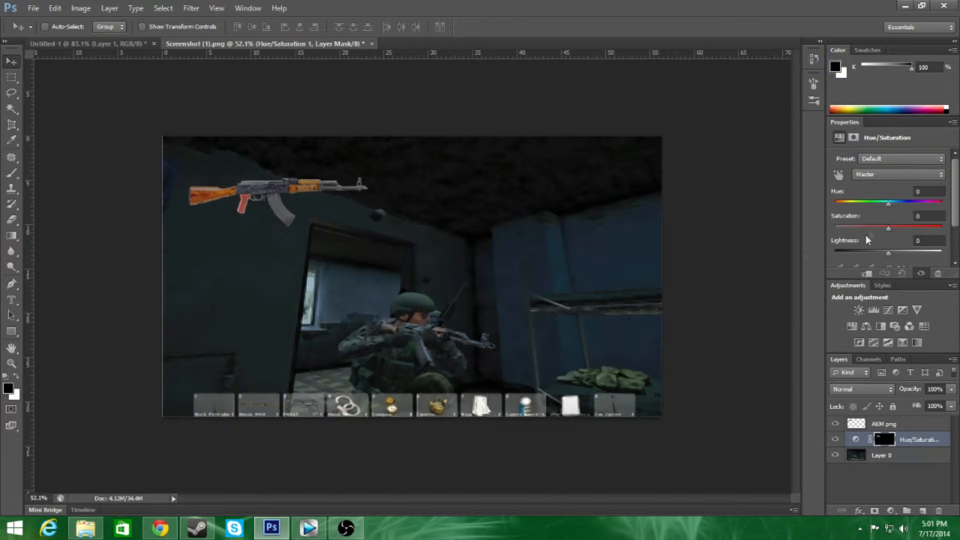
{"action": "left_click_drag", "start_coordinate": [888, 253], "coordinate": [840, 255]}
{"action": "left_click_drag", "start_coordinate": [900, 259], "coordinate": [884, 254]}
{"action": "left_click_drag", "start_coordinate": [886, 256], "coordinate": [905, 257]}
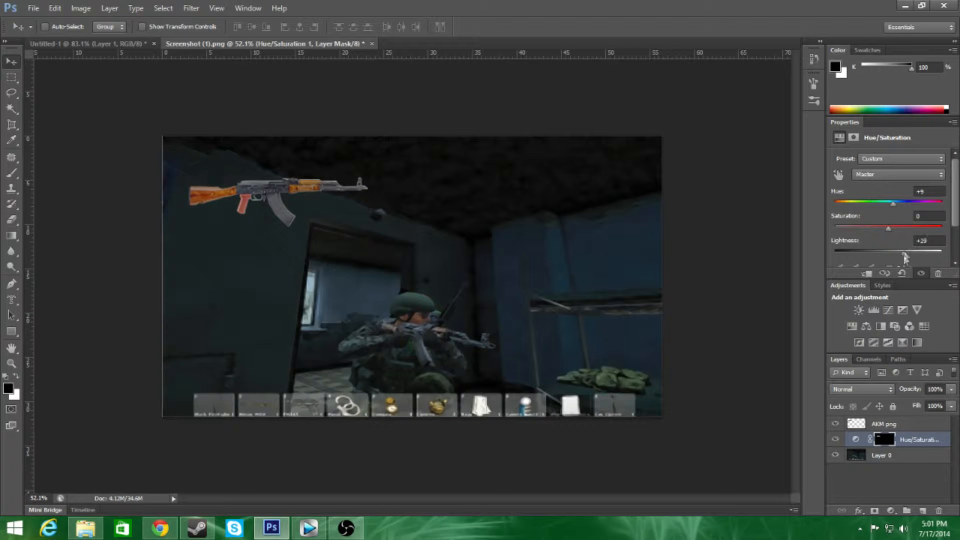
Select the whole of Layer 0 and add a Hue/Saturation adjustment above it with hue +3, saturation +12 and lightness -16.
{"action": "left_click", "coordinate": [876, 459]}
{"action": "key", "text": "ctrl+a"}
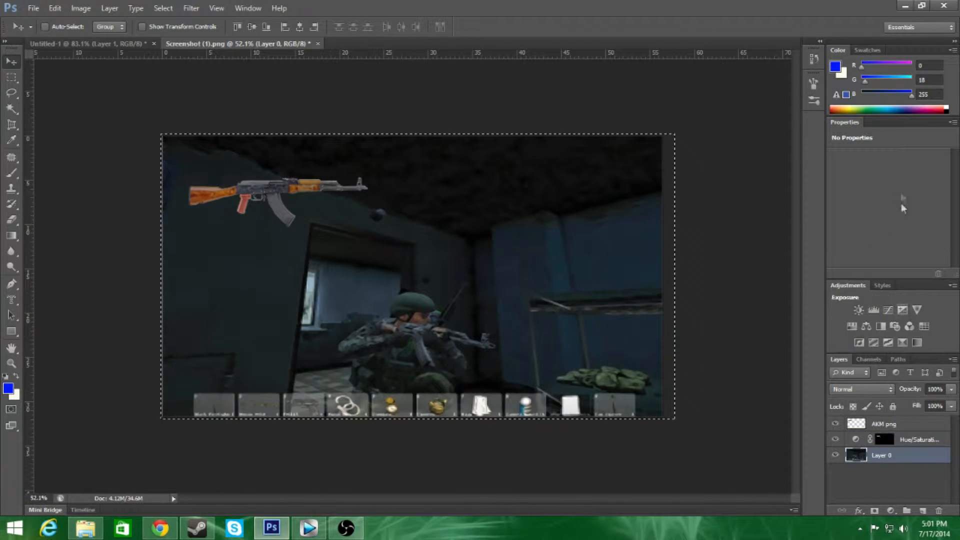
{"action": "left_click", "coordinate": [850, 329]}
{"action": "left_click_drag", "start_coordinate": [890, 251], "coordinate": [925, 239]}
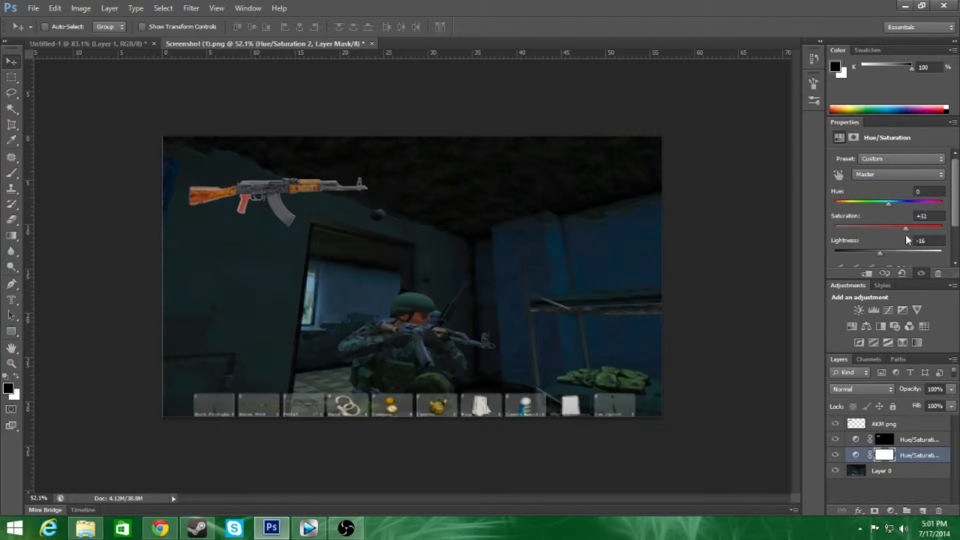
{"action": "left_click_drag", "start_coordinate": [893, 230], "coordinate": [890, 208]}
{"action": "scroll", "coordinate": [647, 333], "scroll_direction": "down", "scroll_amount": 2}
{"action": "scroll", "coordinate": [650, 337], "scroll_direction": "up", "scroll_amount": 2}
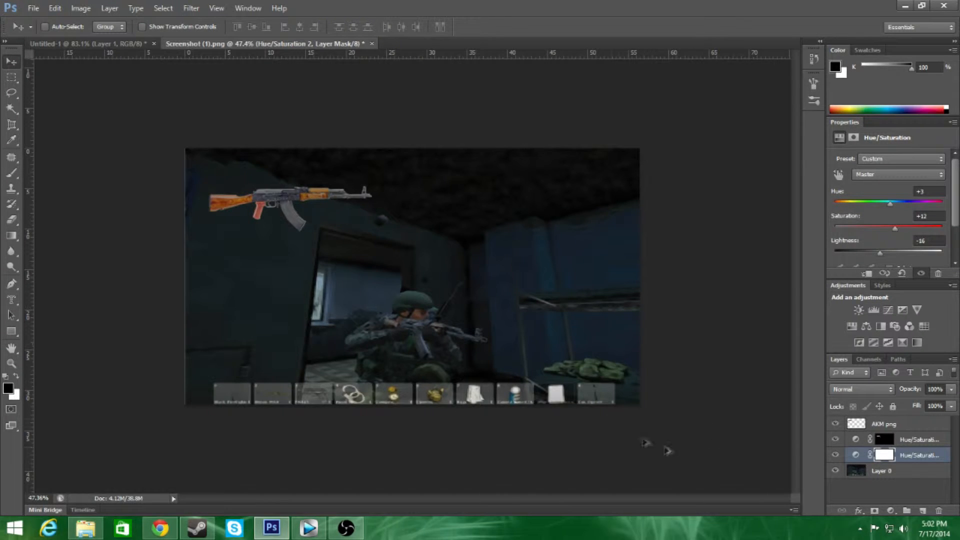
{"action": "scroll", "coordinate": [647, 444], "scroll_direction": "down", "scroll_amount": 2}
{"action": "scroll", "coordinate": [602, 418], "scroll_direction": "up", "scroll_amount": 4}
{"action": "scroll", "coordinate": [650, 441], "scroll_direction": "down", "scroll_amount": 1}
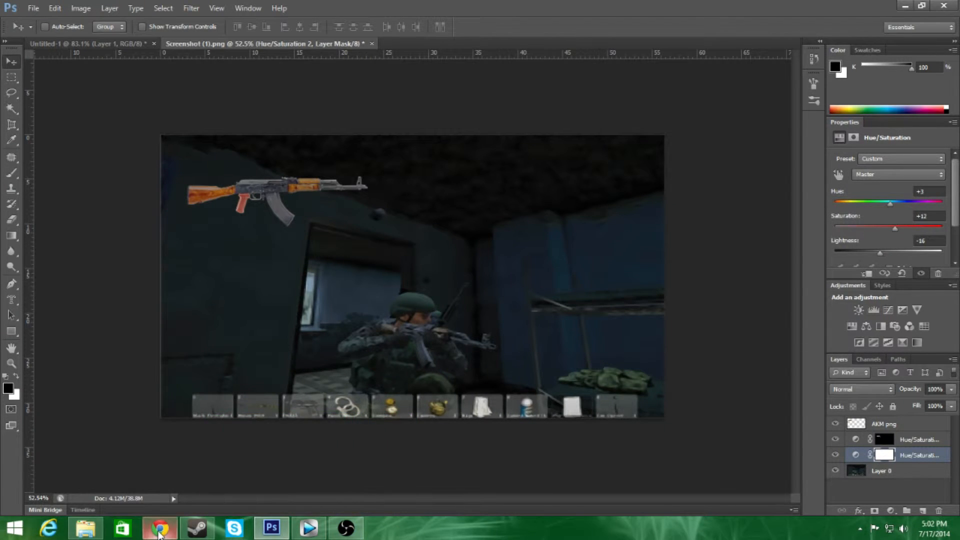
Look through the Stocks and PNG folder for another stock image to use.
{"action": "mouse_move", "coordinate": [159, 535]}
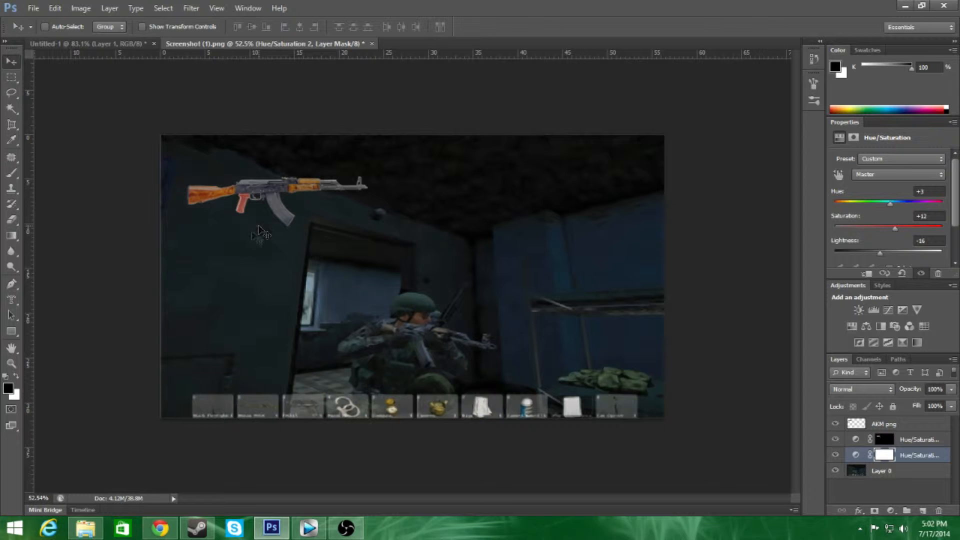
{"action": "left_click", "coordinate": [85, 528]}
{"action": "left_click_drag", "start_coordinate": [462, 275], "coordinate": [460, 339]}
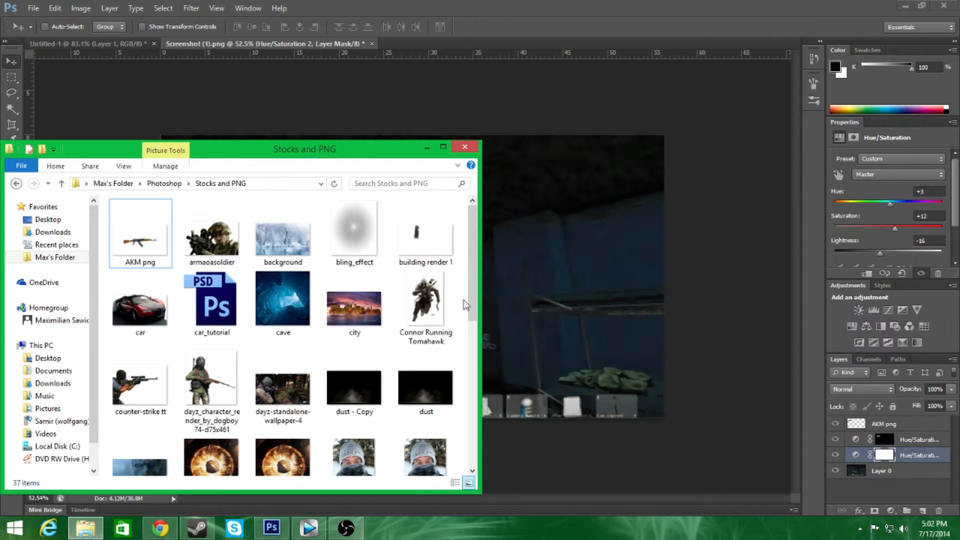
{"action": "mouse_move", "coordinate": [469, 305]}
{"action": "left_mouse_down"}
{"action": "mouse_move", "coordinate": [475, 452]}
{"action": "mouse_move", "coordinate": [472, 312]}
{"action": "left_mouse_up"}
{"action": "left_click", "coordinate": [165, 240]}
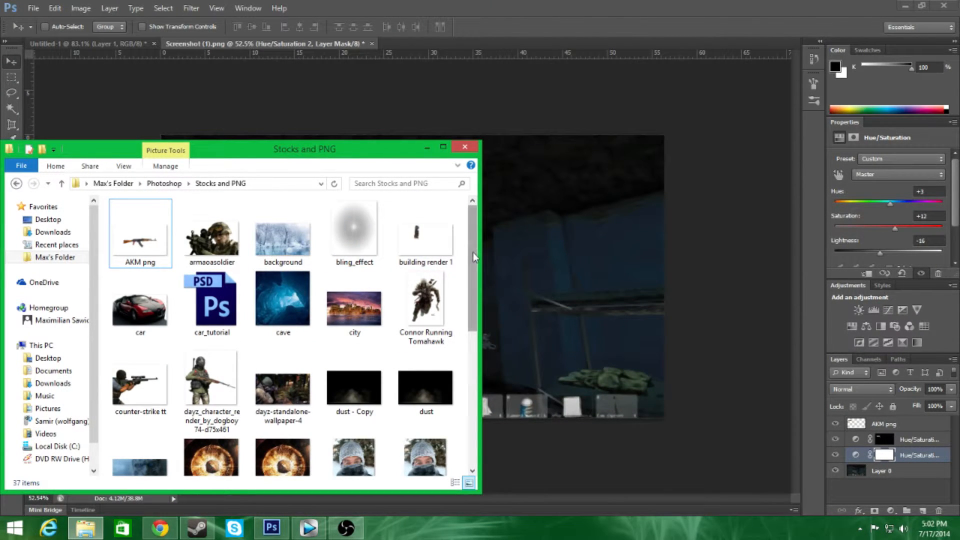
{"action": "left_click_drag", "start_coordinate": [472, 257], "coordinate": [443, 420]}
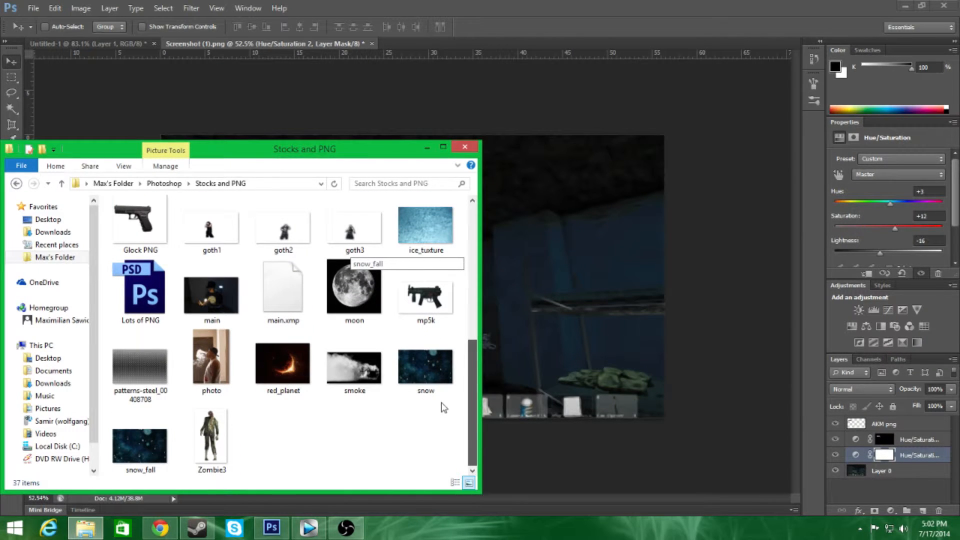
{"action": "left_click", "coordinate": [426, 147]}
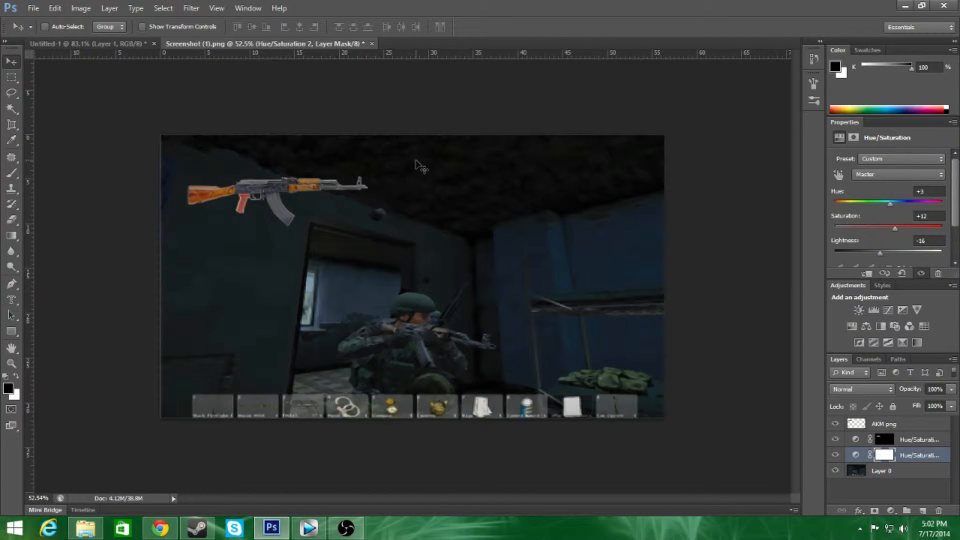
On Layer 0, start a Pen path around the soldier, tracing from his waist around the elbow and up to the shoulder.
{"action": "left_click", "coordinate": [902, 427]}
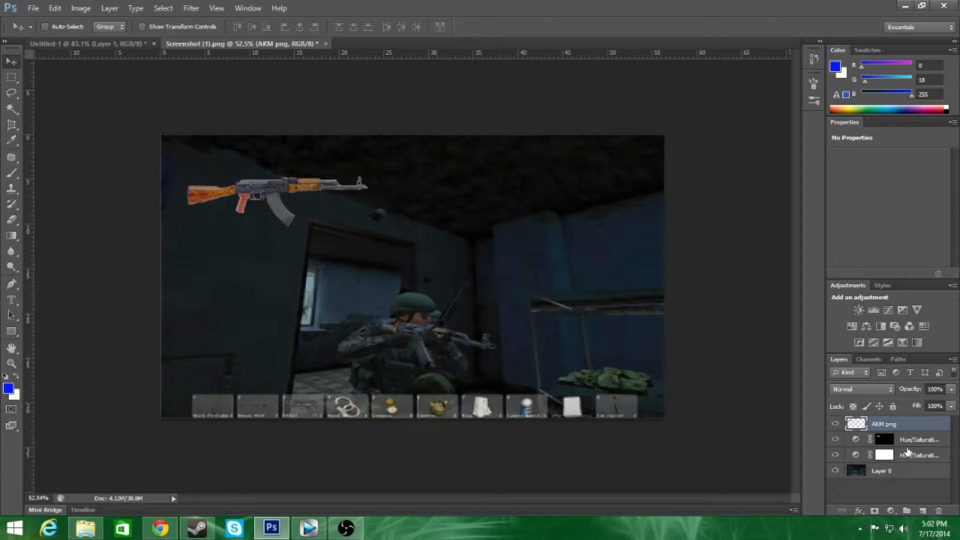
{"action": "left_click", "coordinate": [882, 471]}
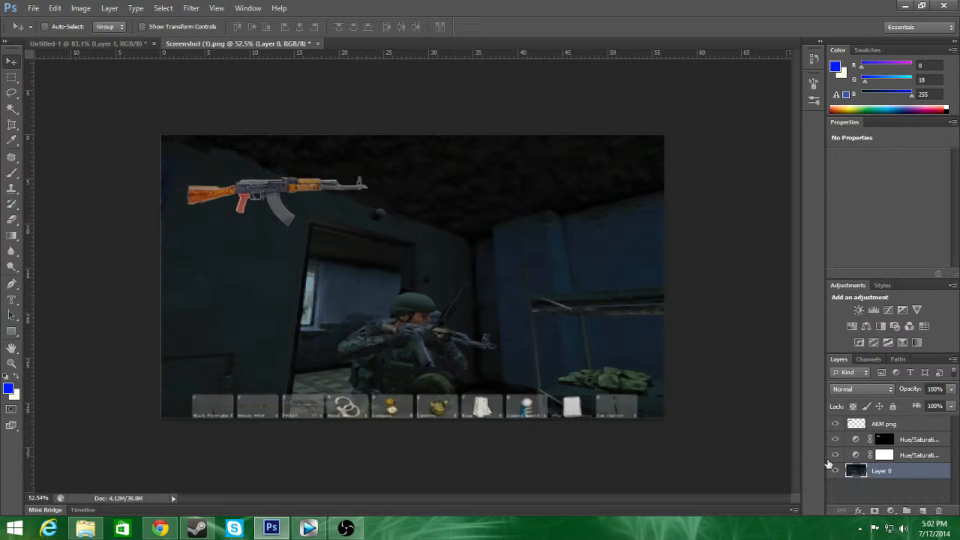
{"action": "left_click", "coordinate": [10, 284]}
{"action": "key", "text": "ctrl+plus"}
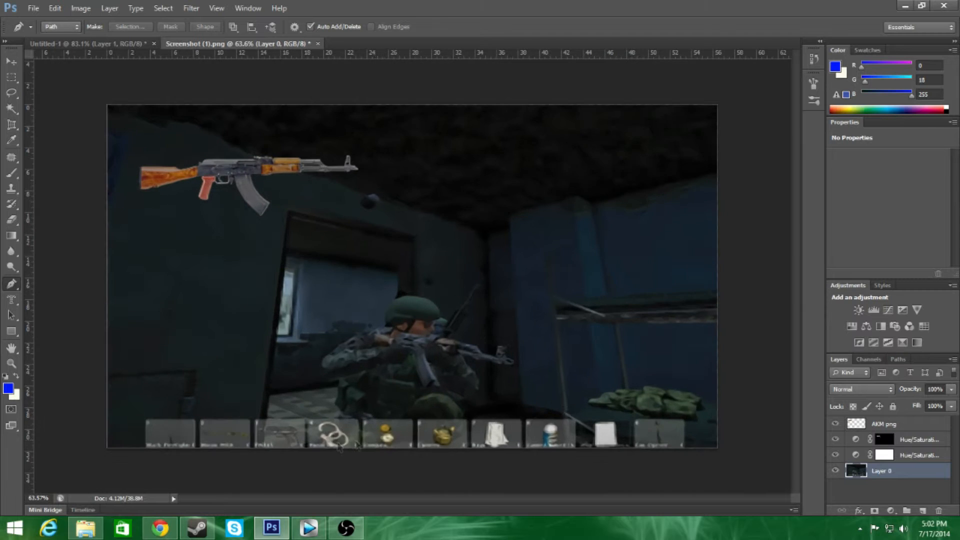
{"action": "left_click", "coordinate": [338, 420]}
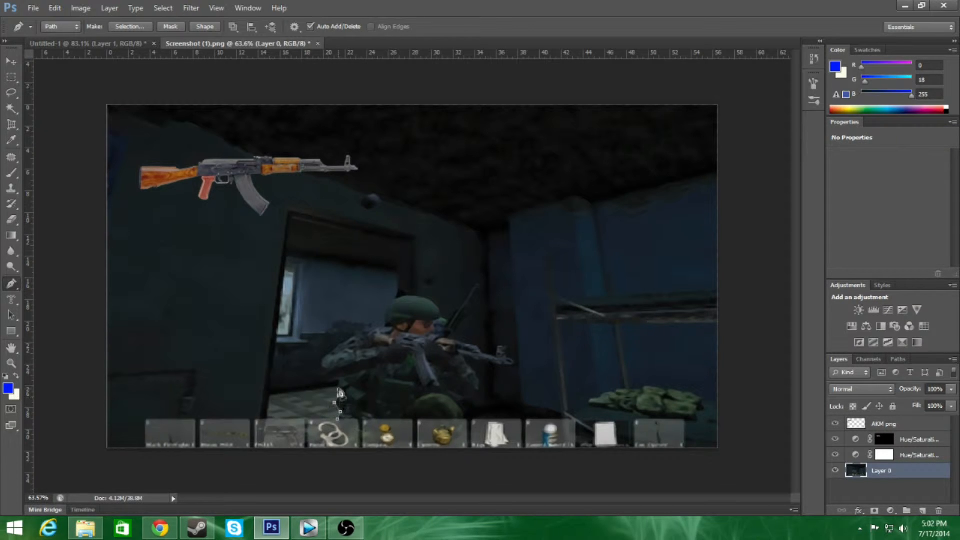
{"action": "left_click", "coordinate": [323, 361]}
{"action": "left_click", "coordinate": [329, 355]}
{"action": "left_click", "coordinate": [332, 353]}
{"action": "left_click", "coordinate": [339, 345]}
{"action": "left_click", "coordinate": [341, 344]}
{"action": "left_click", "coordinate": [345, 340]}
{"action": "left_click", "coordinate": [351, 338]}
{"action": "left_click", "coordinate": [358, 334]}
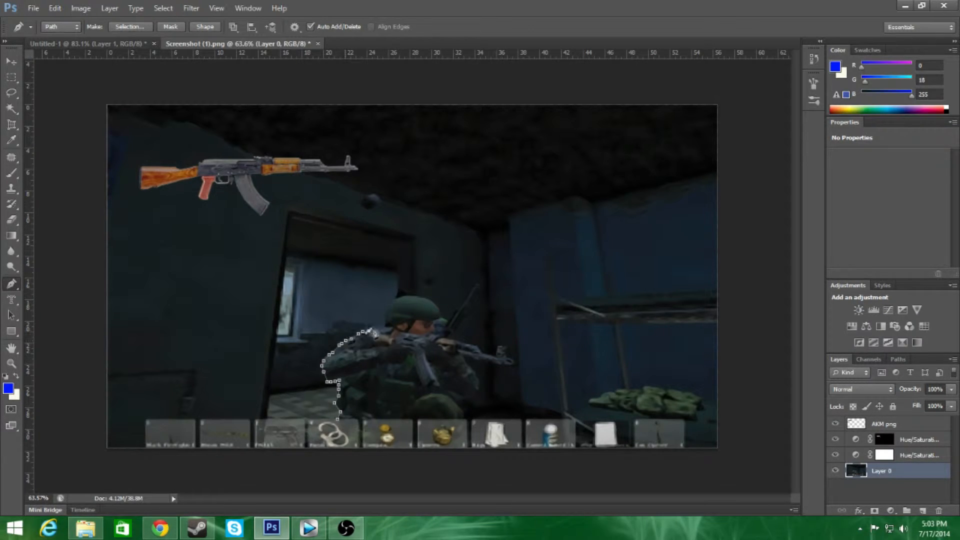
Continue the path over the soldier's helmet and up to the tip of the thin barrel on his back.
{"action": "left_click", "coordinate": [408, 294]}
{"action": "left_click_drag", "start_coordinate": [386, 315], "coordinate": [385, 311]}
{"action": "left_click", "coordinate": [446, 318]}
{"action": "left_click", "coordinate": [453, 315]}
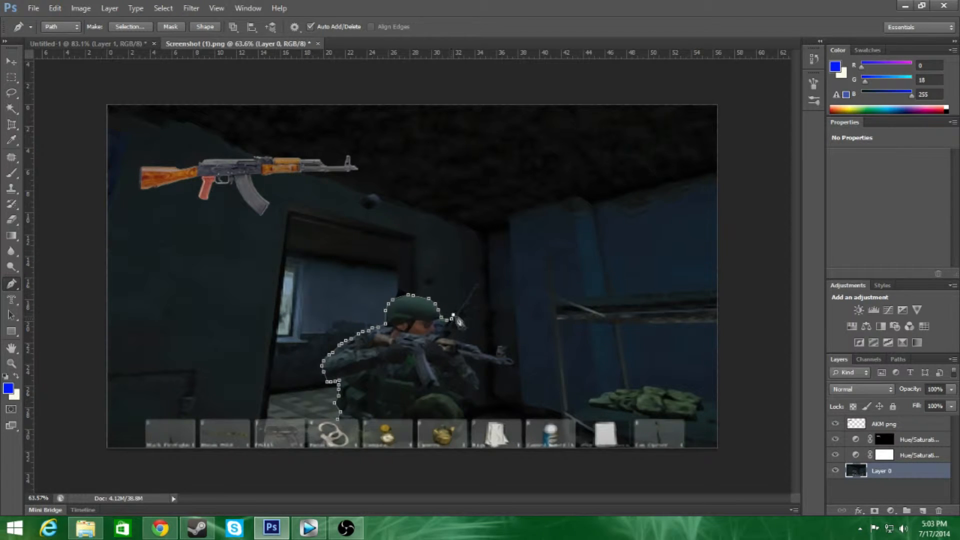
{"action": "left_click", "coordinate": [454, 341]}
{"action": "left_click", "coordinate": [462, 343]}
{"action": "left_click", "coordinate": [473, 349]}
{"action": "left_click", "coordinate": [455, 313]}
{"action": "left_click", "coordinate": [460, 308]}
{"action": "left_click", "coordinate": [466, 300]}
{"action": "left_click", "coordinate": [476, 284]}
{"action": "left_click", "coordinate": [464, 311]}
Fit the anchor points closely to the near edge of the thin barrel and trace the start of its far side.
{"action": "scroll", "coordinate": [489, 292], "scroll_direction": "up", "scroll_amount": 5}
{"action": "left_click_drag", "start_coordinate": [351, 370], "coordinate": [346, 365]}
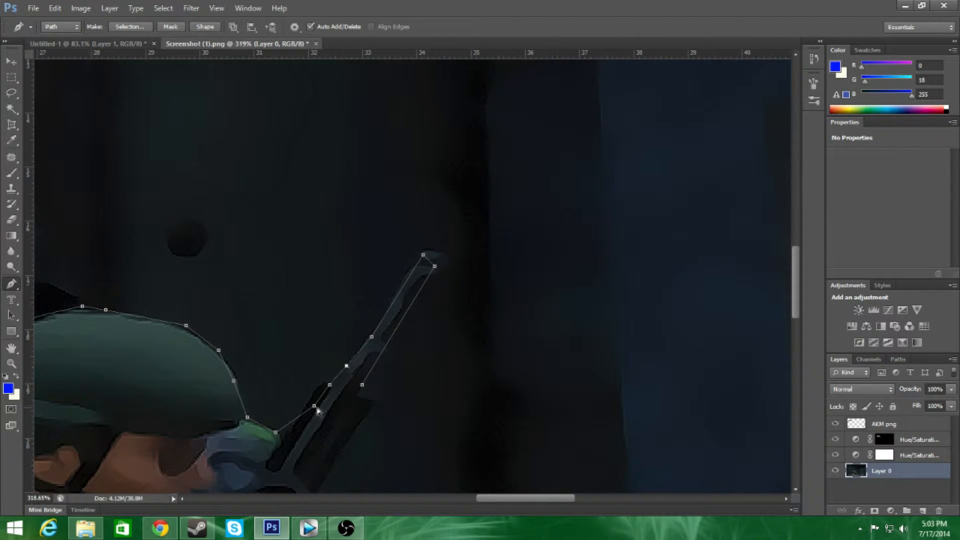
{"action": "left_click_drag", "start_coordinate": [314, 406], "coordinate": [316, 386]}
{"action": "left_click", "coordinate": [354, 397]}
{"action": "left_click", "coordinate": [373, 401]}
{"action": "left_click", "coordinate": [352, 434]}
Continue the path down the far side of the weapon on his back to the hand holding the rifle.
{"action": "left_click_drag", "start_coordinate": [398, 441], "coordinate": [454, 295]}
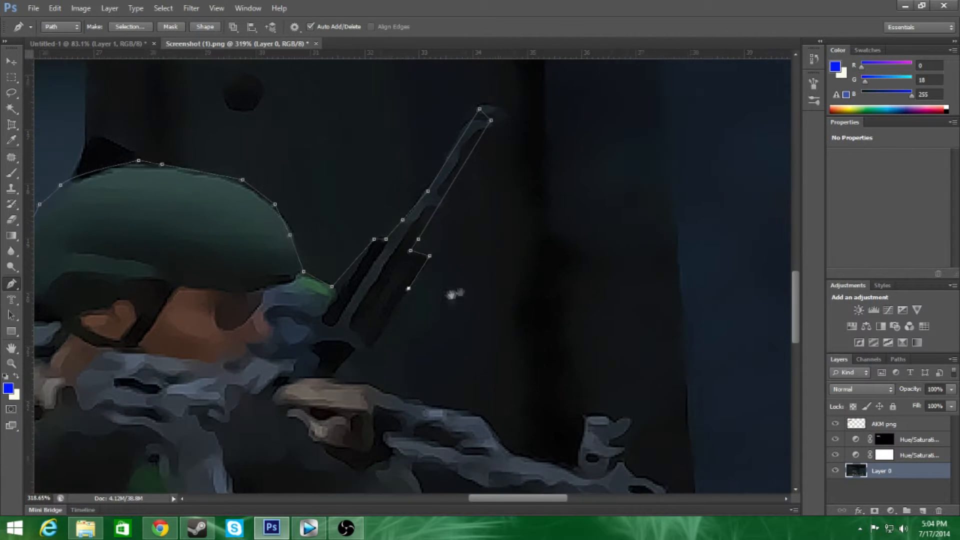
{"action": "left_click", "coordinate": [370, 350]}
{"action": "left_click", "coordinate": [357, 350]}
{"action": "left_click", "coordinate": [336, 370]}
{"action": "left_click", "coordinate": [336, 376]}
{"action": "left_click", "coordinate": [338, 382]}
{"action": "left_click", "coordinate": [367, 381]}
{"action": "left_click", "coordinate": [384, 395]}
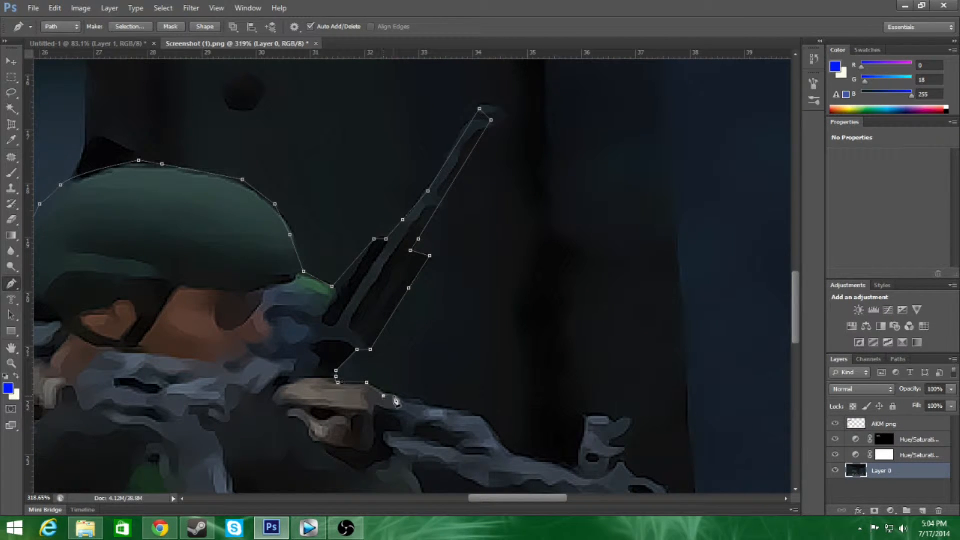
Trace the path along the upper edge of the soldier's rifle, from his hand over the handguard and barrel.
{"action": "left_click", "coordinate": [419, 398]}
{"action": "left_click_drag", "start_coordinate": [420, 403], "coordinate": [316, 237]}
{"action": "left_click", "coordinate": [319, 237]}
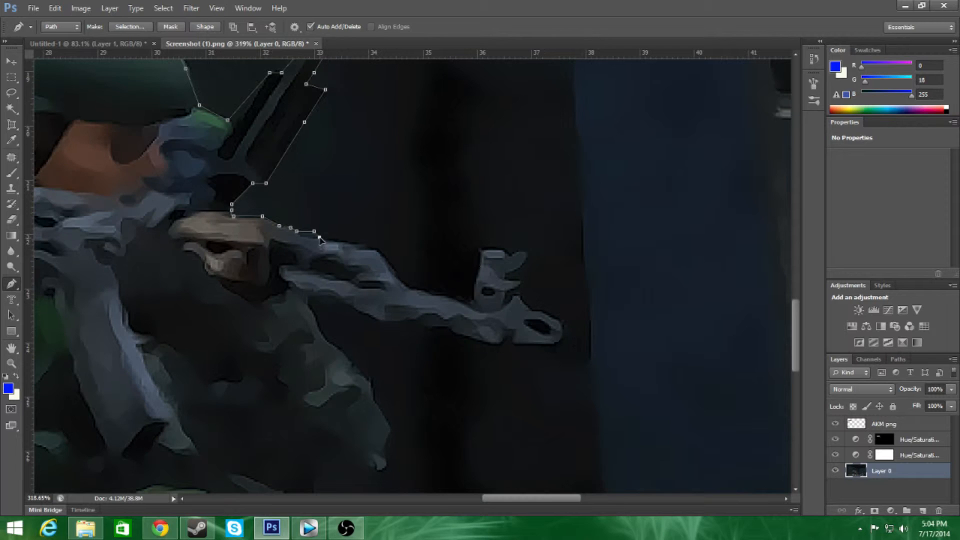
{"action": "left_click", "coordinate": [336, 243]}
{"action": "left_click", "coordinate": [352, 242]}
{"action": "left_click", "coordinate": [361, 245]}
{"action": "left_click", "coordinate": [369, 248]}
{"action": "left_click", "coordinate": [381, 250]}
{"action": "left_click", "coordinate": [394, 272]}
{"action": "left_click", "coordinate": [404, 285]}
{"action": "left_click", "coordinate": [413, 290]}
{"action": "left_click", "coordinate": [430, 293]}
{"action": "left_click", "coordinate": [446, 297]}
{"action": "left_click", "coordinate": [459, 300]}
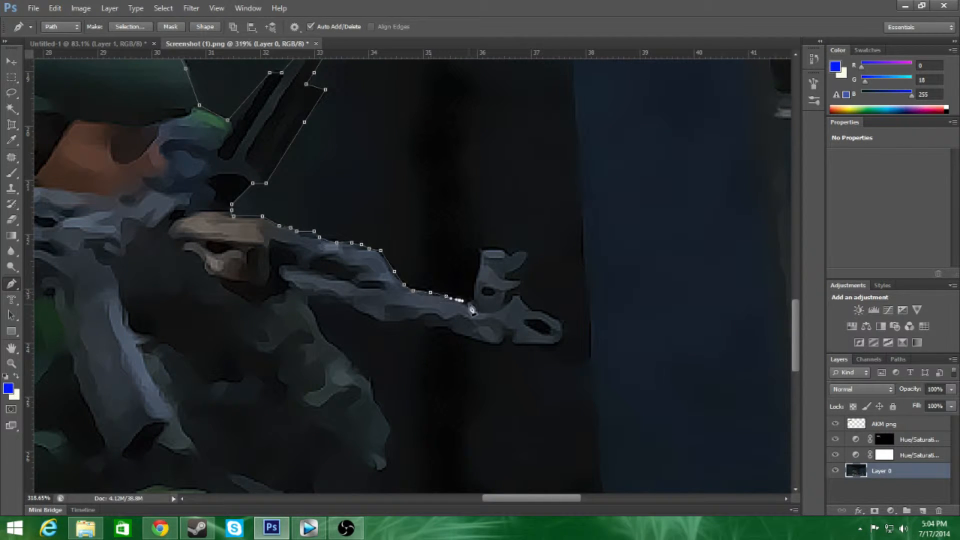
Trace the path around the front sight of the soldier's rifle.
{"action": "left_click", "coordinate": [469, 303]}
{"action": "left_click", "coordinate": [474, 301]}
{"action": "left_click", "coordinate": [477, 270]}
{"action": "left_click", "coordinate": [480, 248]}
{"action": "left_click", "coordinate": [492, 247]}
{"action": "left_click", "coordinate": [509, 251]}
{"action": "left_click", "coordinate": [517, 250]}
{"action": "left_click", "coordinate": [532, 250]}
{"action": "left_click", "coordinate": [517, 272]}
{"action": "left_click", "coordinate": [520, 287]}
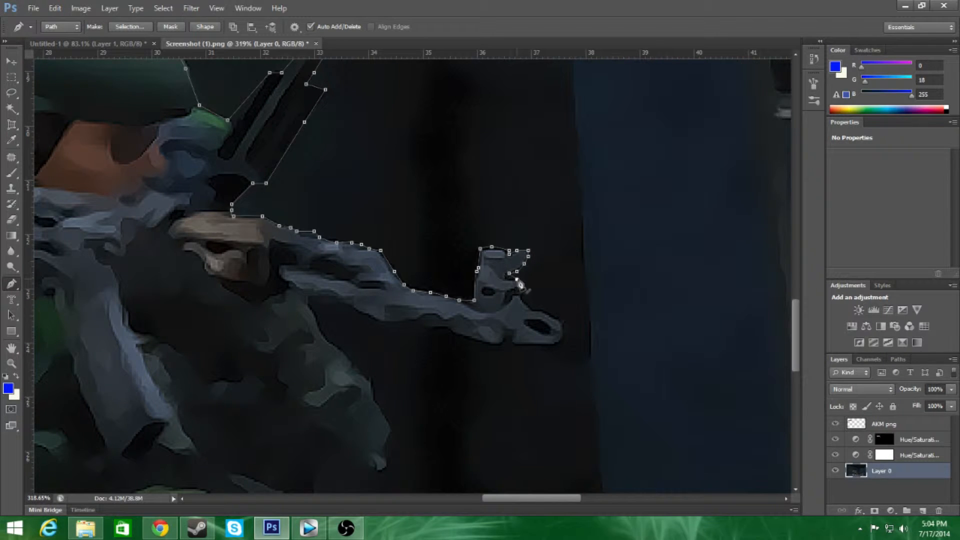
Trace the path around the rifle's muzzle and onto the underside of the barrel.
{"action": "left_click", "coordinate": [525, 304]}
{"action": "left_click", "coordinate": [541, 312]}
{"action": "left_click", "coordinate": [556, 316]}
{"action": "left_click", "coordinate": [564, 334]}
{"action": "left_click", "coordinate": [548, 344]}
{"action": "left_click", "coordinate": [520, 345]}
{"action": "left_click", "coordinate": [510, 333]}
{"action": "left_click", "coordinate": [482, 342]}
{"action": "left_click", "coordinate": [455, 331]}
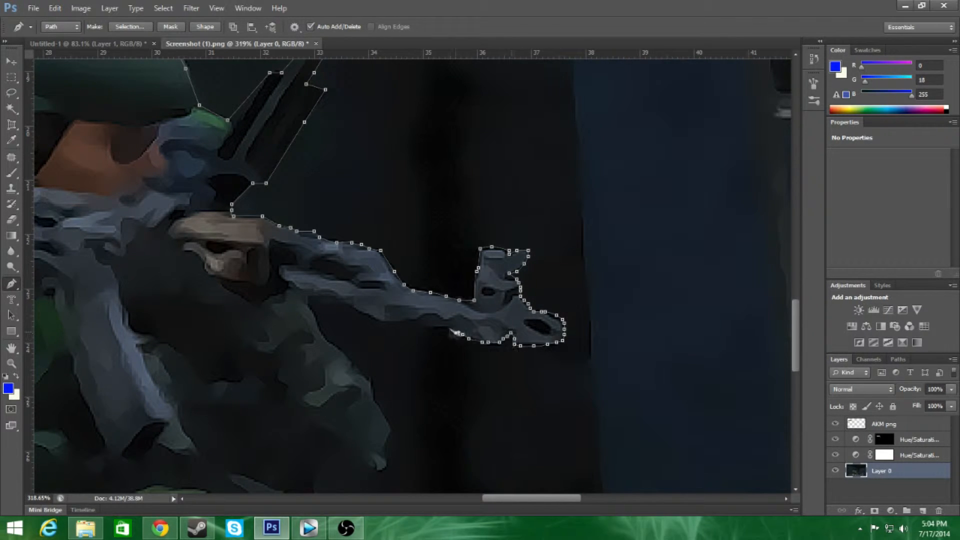
Trace the path back along the rifle's underside to the soldier's arm.
{"action": "left_click", "coordinate": [436, 325]}
{"action": "left_click", "coordinate": [404, 319]}
{"action": "left_click", "coordinate": [366, 317]}
{"action": "left_click", "coordinate": [339, 300]}
{"action": "left_click", "coordinate": [306, 292]}
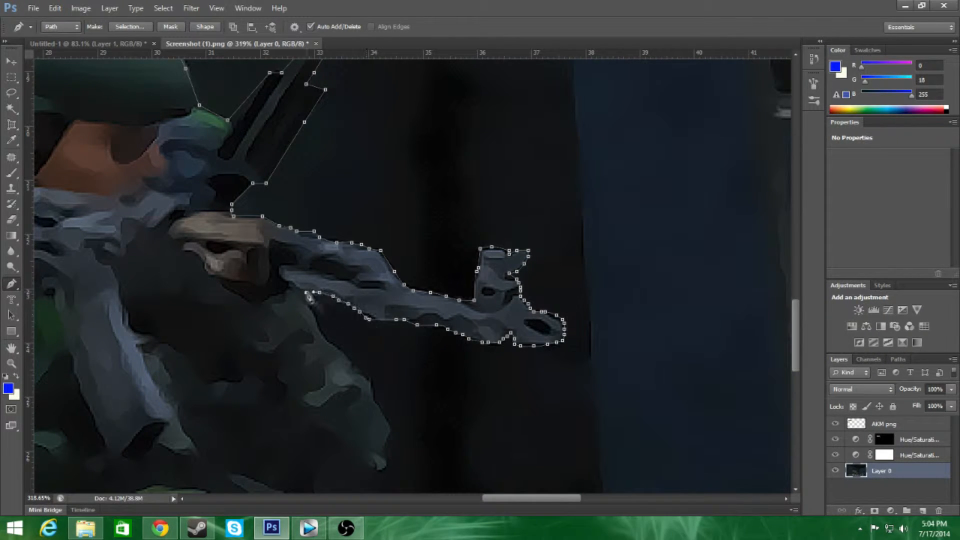
Complete the path down the soldier's arm and knee and along his lower edge, and turn it into a selection.
{"action": "left_click", "coordinate": [381, 323]}
{"action": "scroll", "coordinate": [365, 320], "scroll_direction": "down", "scroll_amount": 5}
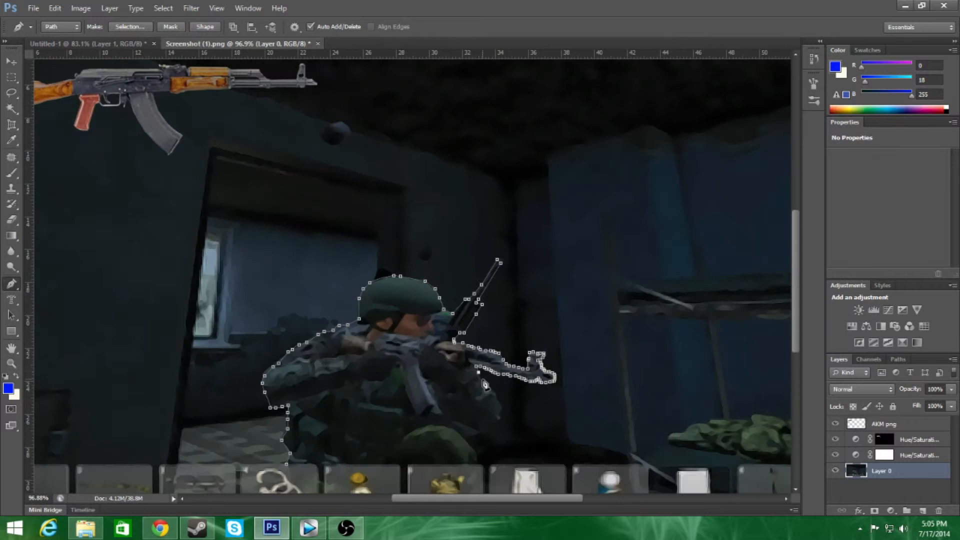
{"action": "key", "text": "ctrl+Return"}
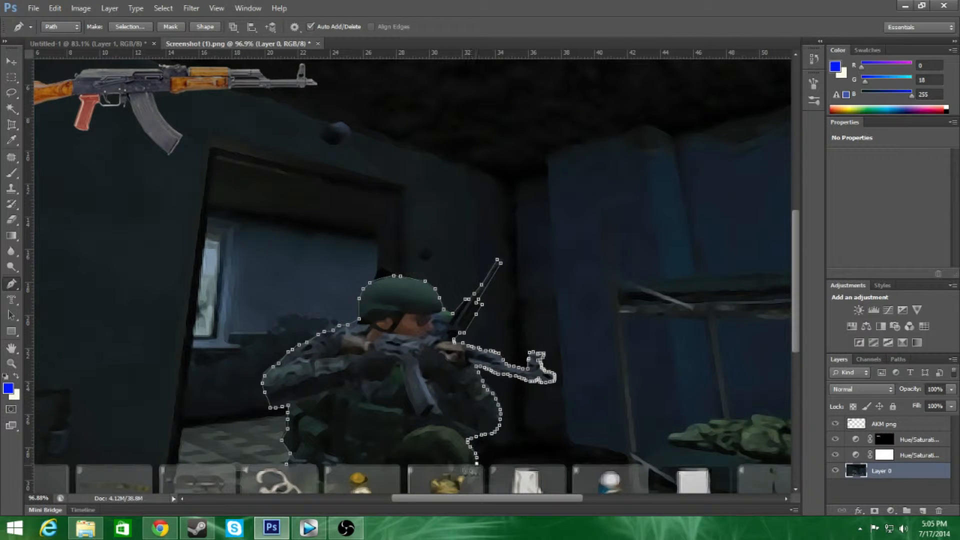
{"action": "scroll", "coordinate": [423, 369], "scroll_direction": "down", "scroll_amount": 2}
{"action": "right_click", "coordinate": [426, 366]}
{"action": "left_click", "coordinate": [467, 174]}
{"action": "left_click", "coordinate": [541, 154]}
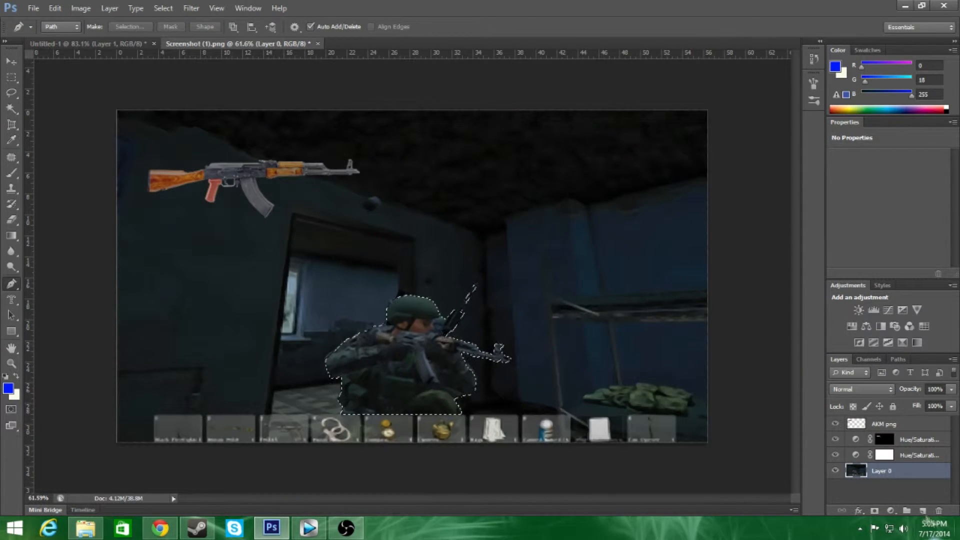
Copy the selected soldier from Layer 0 to a new layer.
{"action": "key", "text": "ctrl+j"}
{"action": "scroll", "coordinate": [412, 276], "scroll_direction": "down", "scroll_amount": 1}
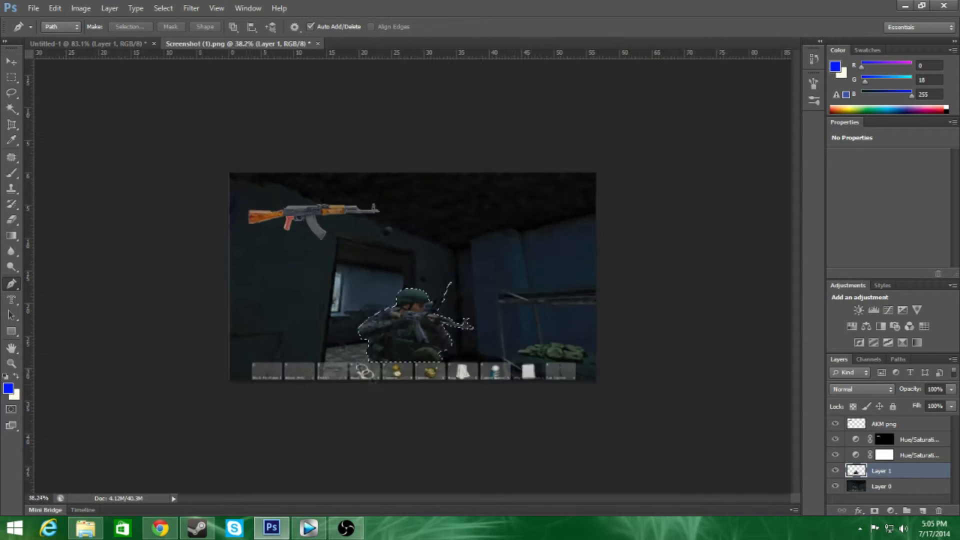
{"action": "left_click", "coordinate": [191, 8]}
{"action": "left_click", "coordinate": [350, 10]}
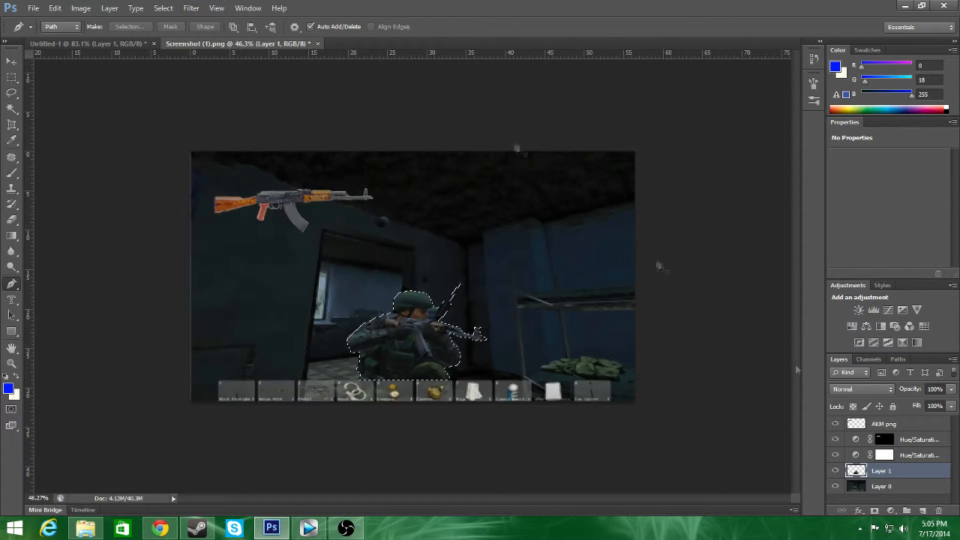
Hide every layer except the cut-out soldier's Layer 1 and clear the selection.
{"action": "left_click", "coordinate": [835, 486]}
{"action": "left_click_drag", "start_coordinate": [835, 455], "coordinate": [835, 424]}
{"action": "left_click", "coordinate": [163, 8]}
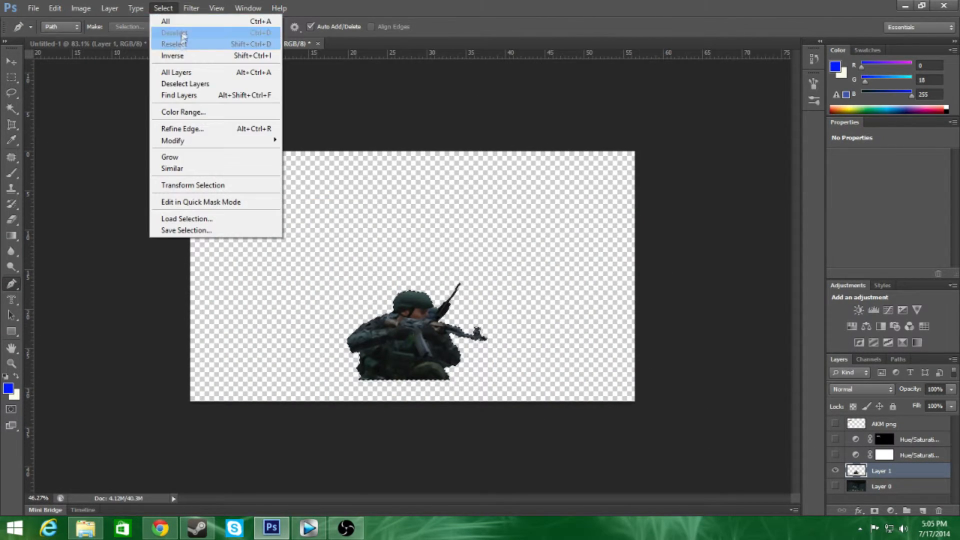
{"action": "left_click", "coordinate": [178, 34]}
{"action": "scroll", "coordinate": [525, 439], "scroll_direction": "up", "scroll_amount": 5}
{"action": "scroll", "coordinate": [471, 456], "scroll_direction": "down", "scroll_amount": 5}
{"action": "scroll", "coordinate": [529, 445], "scroll_direction": "up", "scroll_amount": 8}
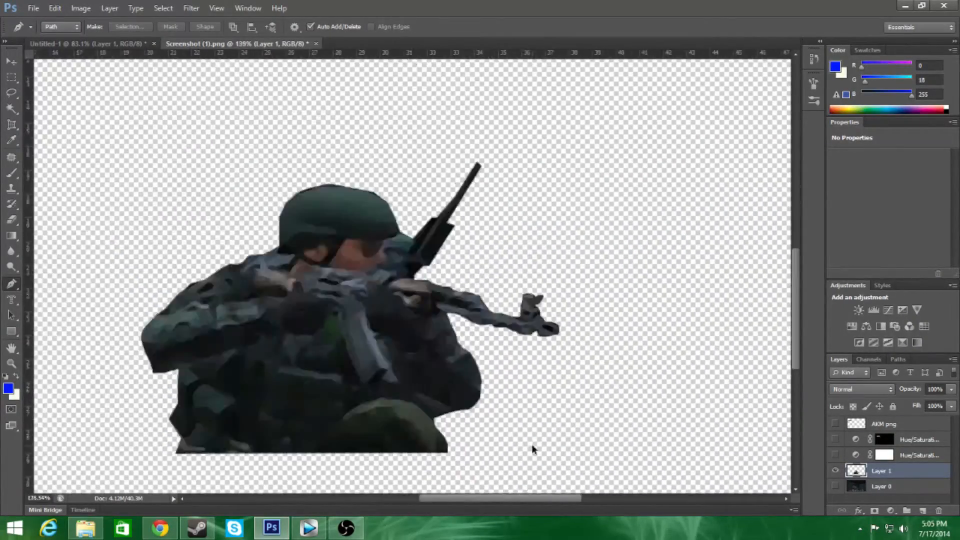
Sample the grey-blue RGB 63, 75, 86 from the rifle and brush it along the upper and lower edges of the barrel.
{"action": "left_click", "coordinate": [11, 173]}
{"action": "left_click", "coordinate": [8, 388]}
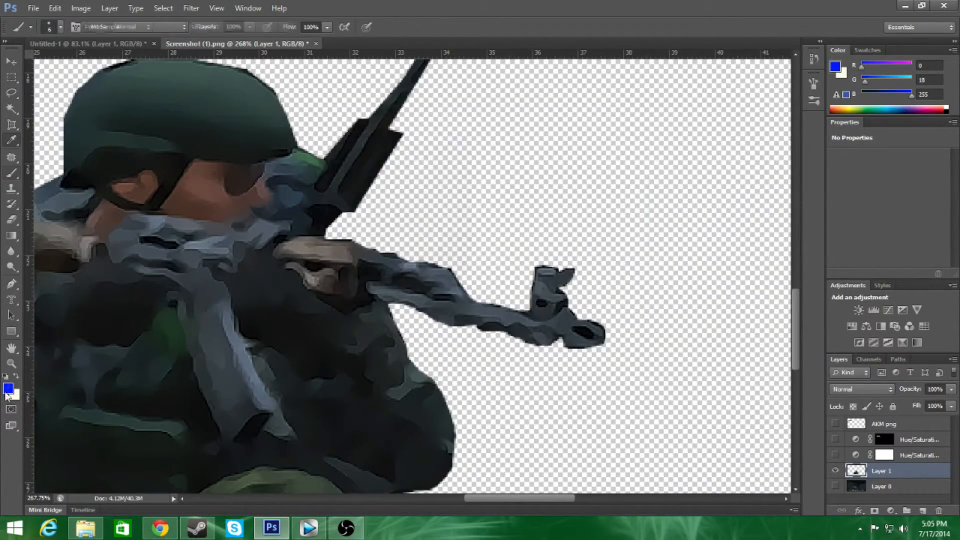
{"action": "left_click_drag", "start_coordinate": [481, 109], "coordinate": [650, 59]}
{"action": "left_click", "coordinate": [550, 325]}
{"action": "left_click", "coordinate": [773, 83]}
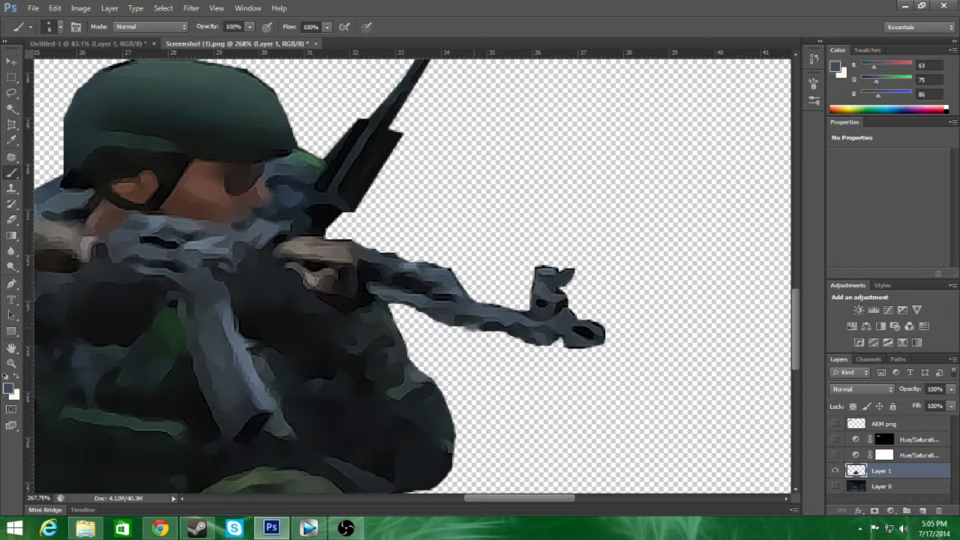
{"action": "left_click_drag", "start_coordinate": [473, 301], "coordinate": [542, 315]}
{"action": "left_click_drag", "start_coordinate": [459, 326], "coordinate": [564, 345]}
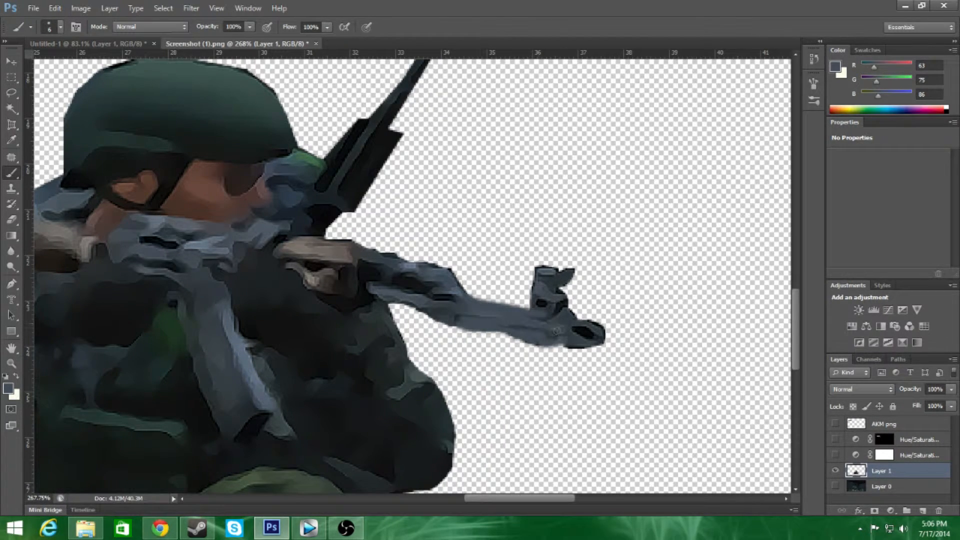
Sample the darker RGB 39, 51, 58 near the front sight and paint shading strokes onto the front of the barrel.
{"action": "left_click", "coordinate": [8, 388]}
{"action": "left_click", "coordinate": [545, 290]}
{"action": "left_click", "coordinate": [772, 83]}
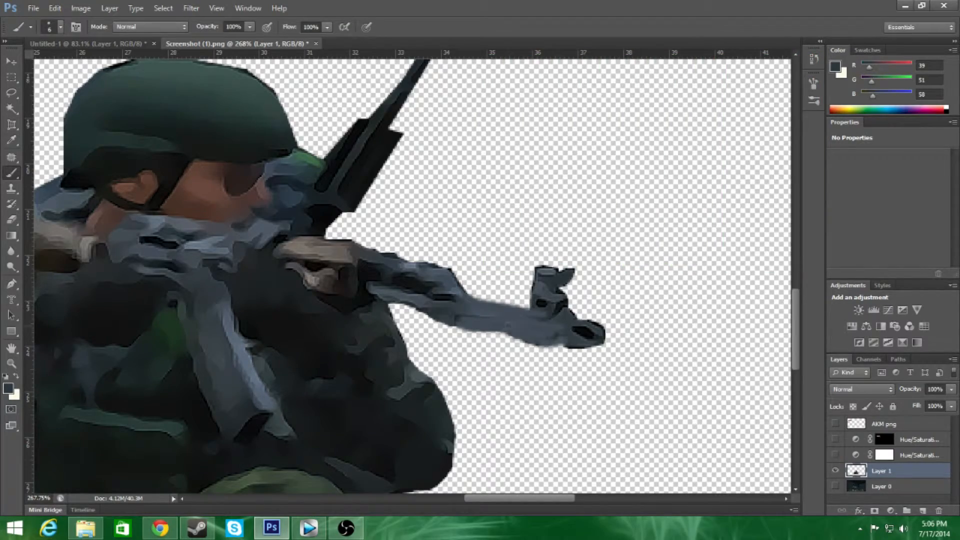
{"action": "left_click_drag", "start_coordinate": [506, 324], "coordinate": [548, 328]}
{"action": "left_click_drag", "start_coordinate": [520, 313], "coordinate": [549, 321]}
{"action": "scroll", "coordinate": [520, 330], "scroll_direction": "down", "scroll_amount": 5}
{"action": "scroll", "coordinate": [478, 342], "scroll_direction": "up", "scroll_amount": 5}
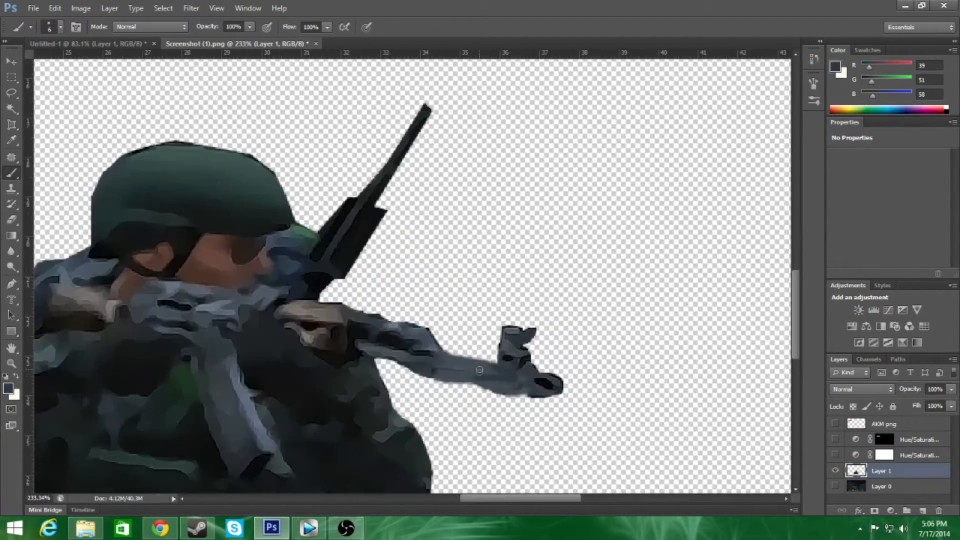
{"action": "scroll", "coordinate": [510, 380], "scroll_direction": "down", "scroll_amount": 5}
{"action": "scroll", "coordinate": [524, 392], "scroll_direction": "up", "scroll_amount": 5}
Set the foreground color to black (#000000) and the brush size to 2 for detailing the soldier's rifle.
{"action": "left_click", "coordinate": [8, 389]}
{"action": "left_click", "coordinate": [492, 244]}
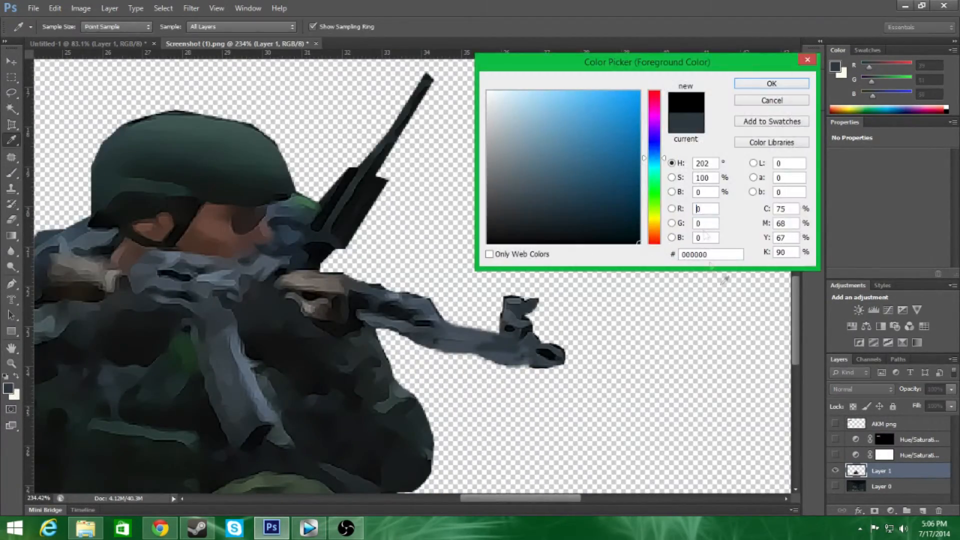
{"action": "left_click", "coordinate": [773, 83]}
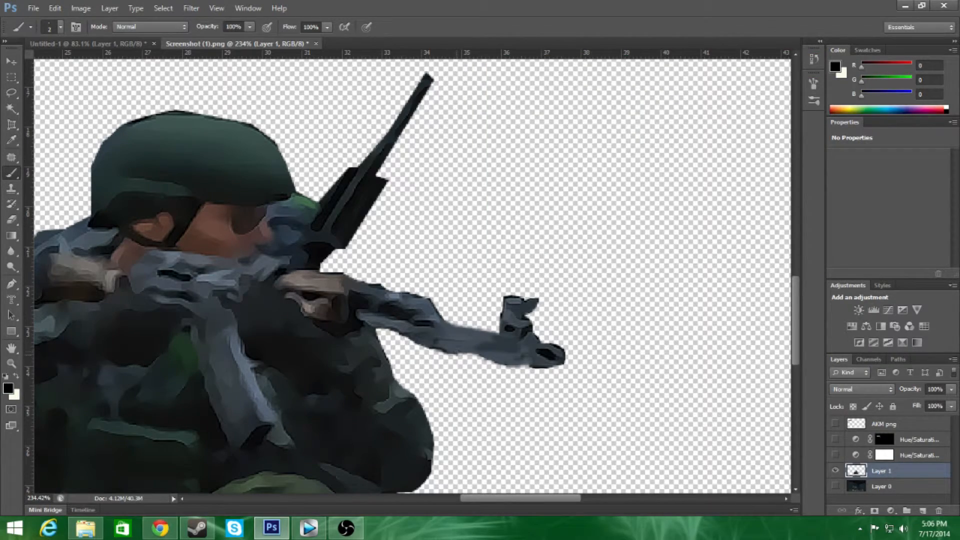
{"action": "scroll", "coordinate": [512, 403], "scroll_direction": "down", "scroll_amount": 5}
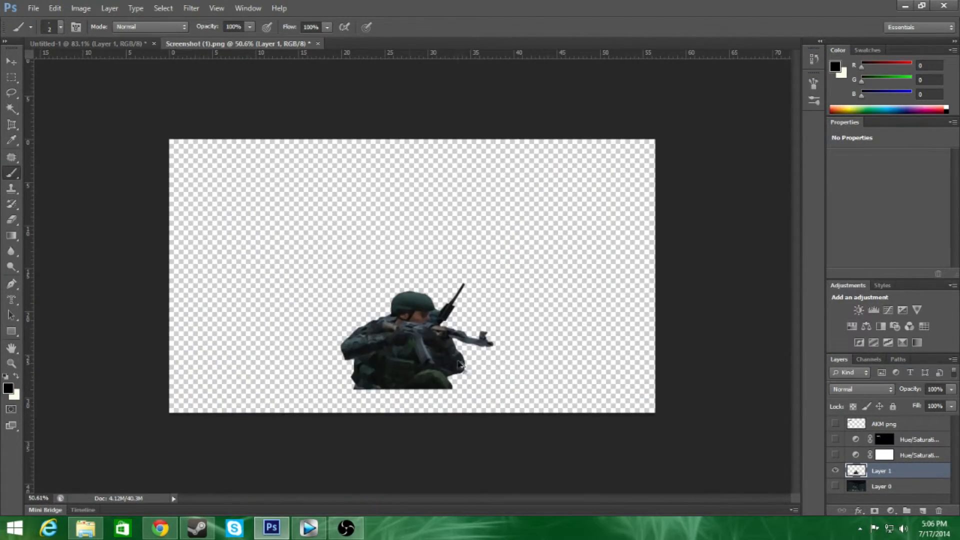
{"action": "scroll", "coordinate": [459, 365], "scroll_direction": "up", "scroll_amount": 5}
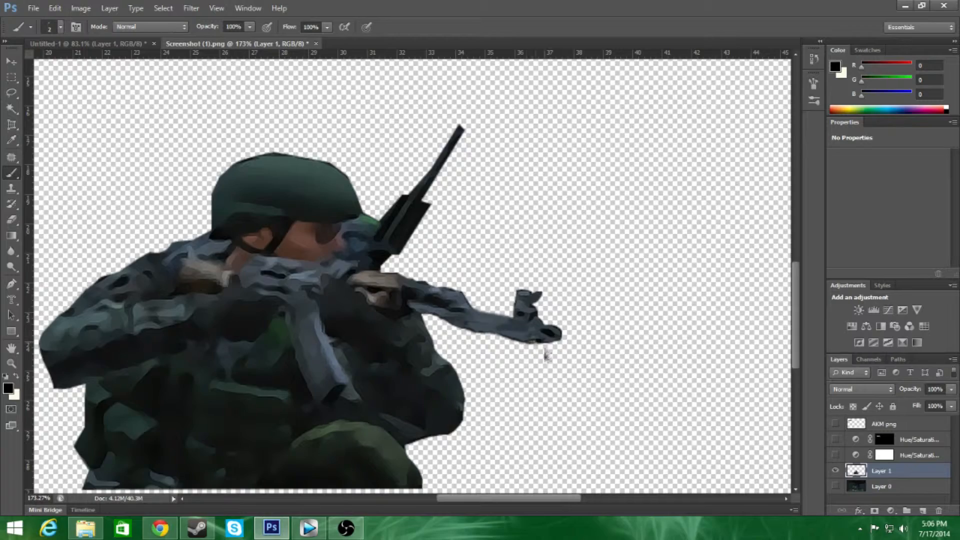
Save the isolated soldier as "cartoon dayz" in the Stocks and PNG folder.
{"action": "scroll", "coordinate": [546, 355], "scroll_direction": "down", "scroll_amount": 5}
{"action": "scroll", "coordinate": [544, 377], "scroll_direction": "up", "scroll_amount": 3}
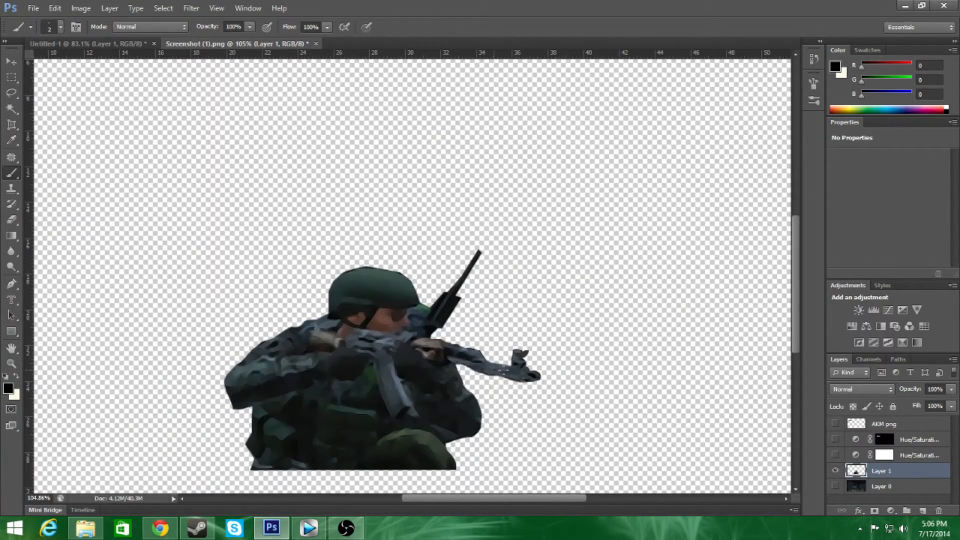
{"action": "scroll", "coordinate": [490, 383], "scroll_direction": "down", "scroll_amount": 3}
{"action": "left_click", "coordinate": [33, 8]}
{"action": "left_click", "coordinate": [55, 151]}
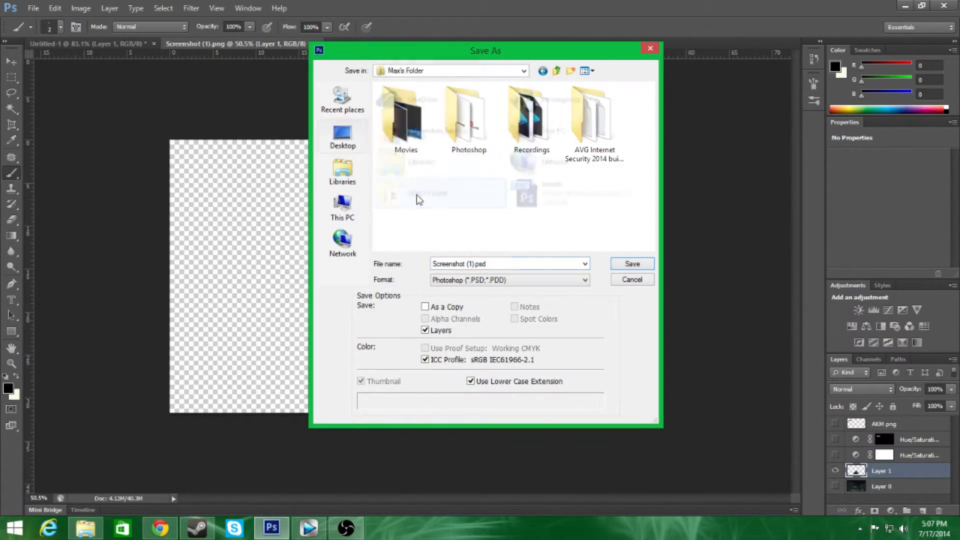
{"action": "type", "text": "cartoon daj"}
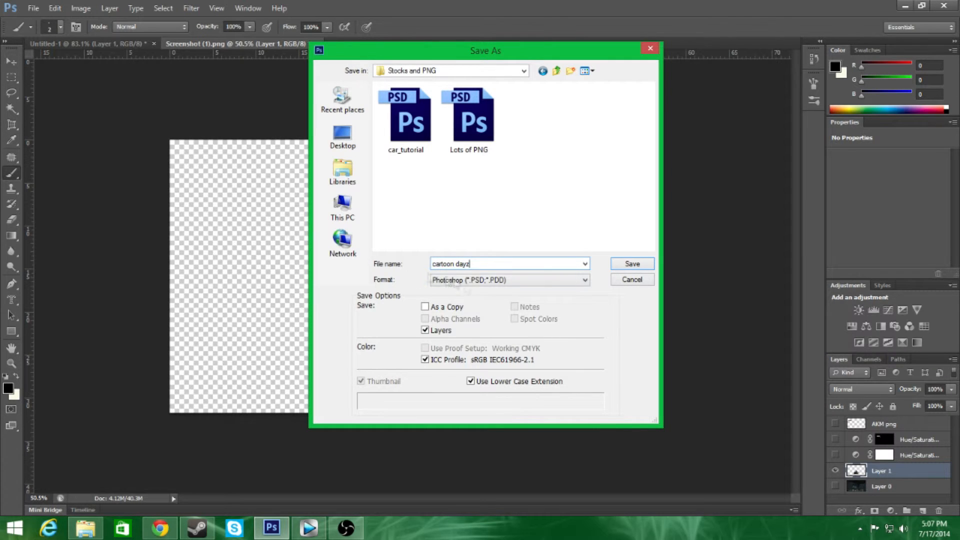
{"action": "left_click", "coordinate": [449, 281]}
{"action": "left_click", "coordinate": [467, 411]}
{"action": "left_click", "coordinate": [631, 264]}
{"action": "left_click", "coordinate": [519, 164]}
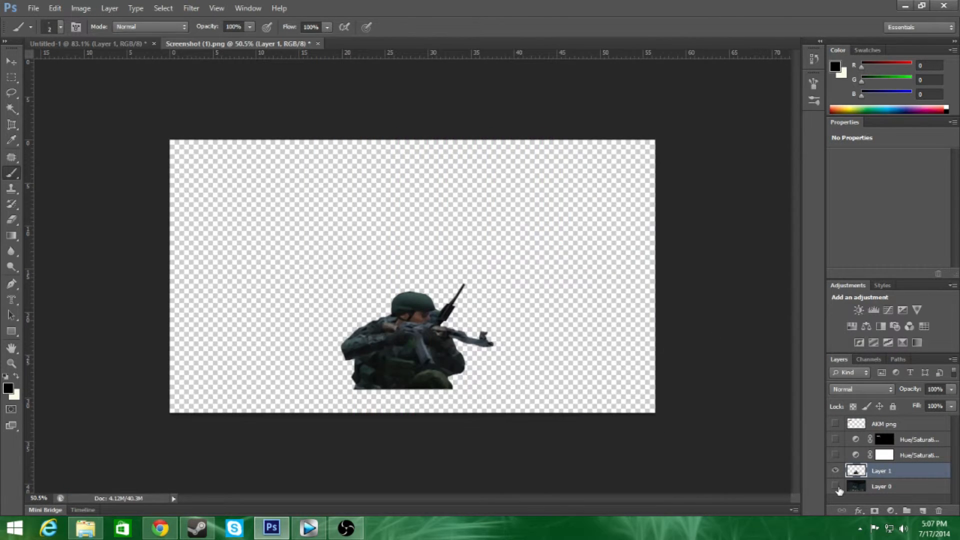
Make all layers visible and open the selected soldier from Layer 1 in the Topaz Detail filter, skipping its introduction.
{"action": "left_click_drag", "start_coordinate": [835, 486], "coordinate": [835, 423]}
{"action": "left_click", "coordinate": [856, 470], "text": "ctrl"}
{"action": "left_click", "coordinate": [191, 8]}
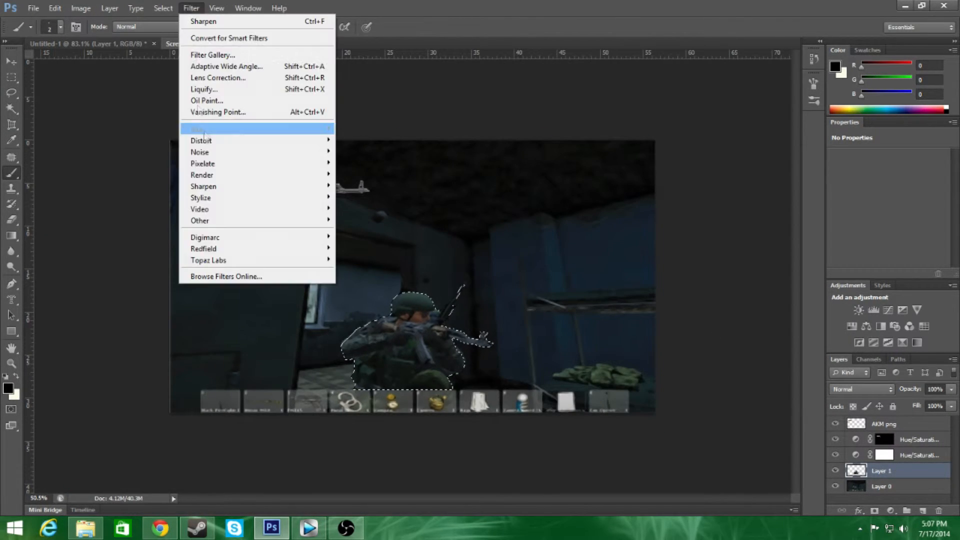
{"action": "mouse_move", "coordinate": [242, 261]}
{"action": "left_click", "coordinate": [351, 280]}
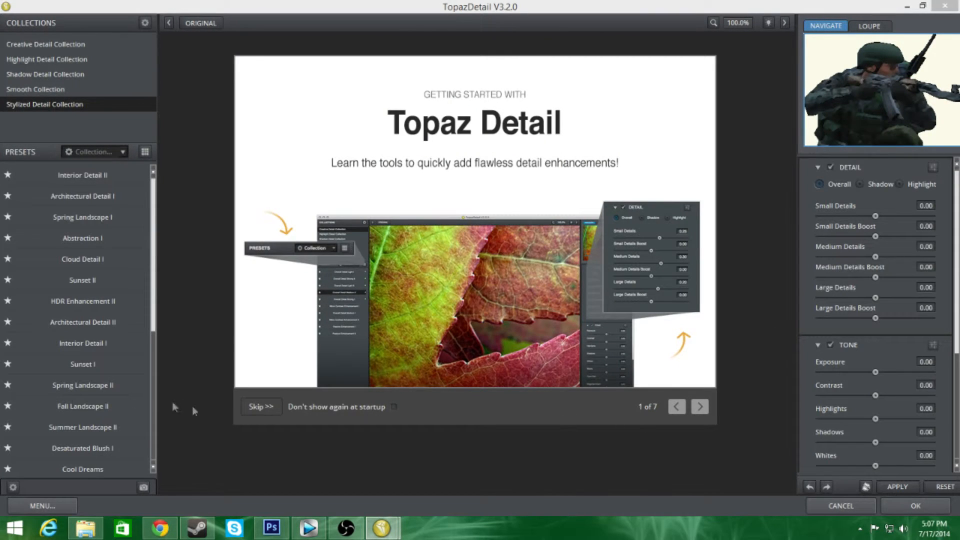
{"action": "left_click", "coordinate": [252, 406]}
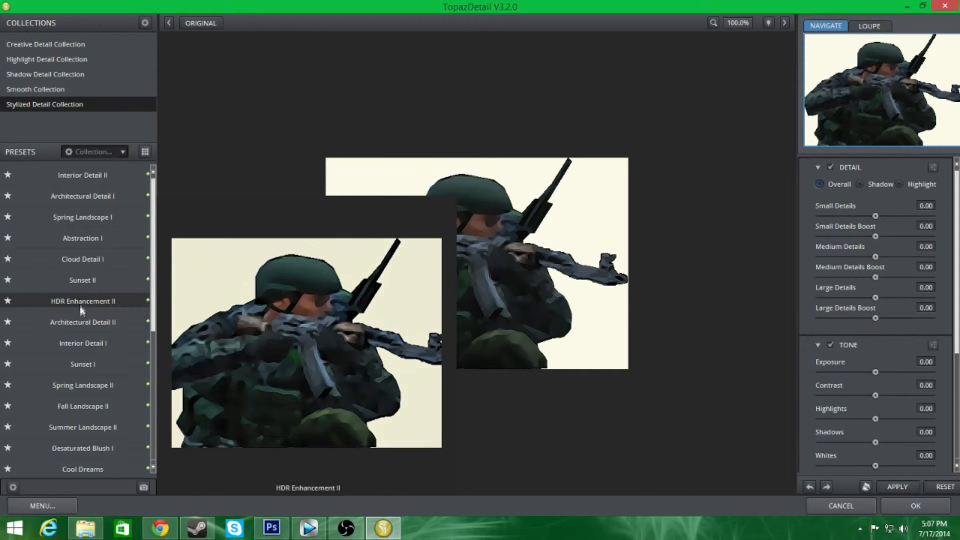
Try the Sunset II preset on the soldier and compare it with the original image.
{"action": "left_click", "coordinate": [85, 281]}
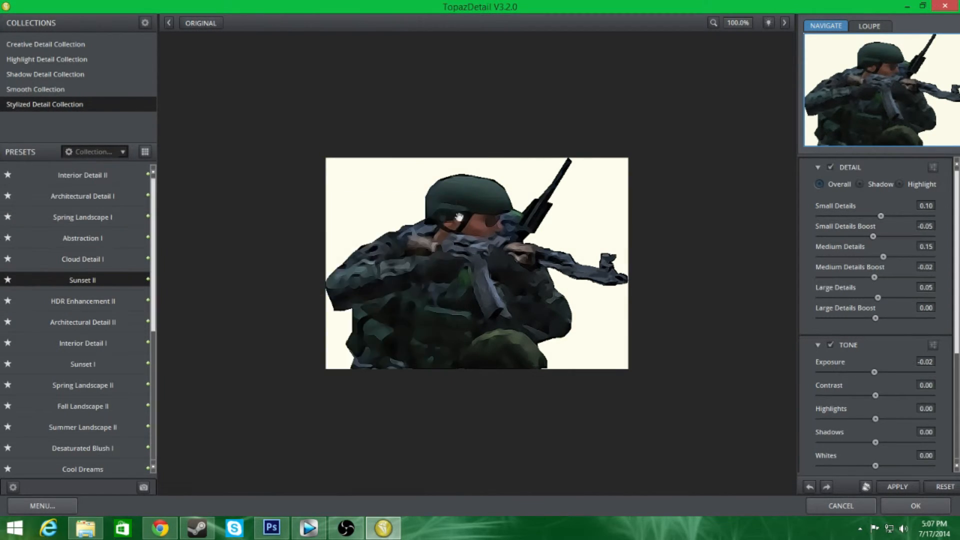
{"action": "left_click", "coordinate": [199, 23]}
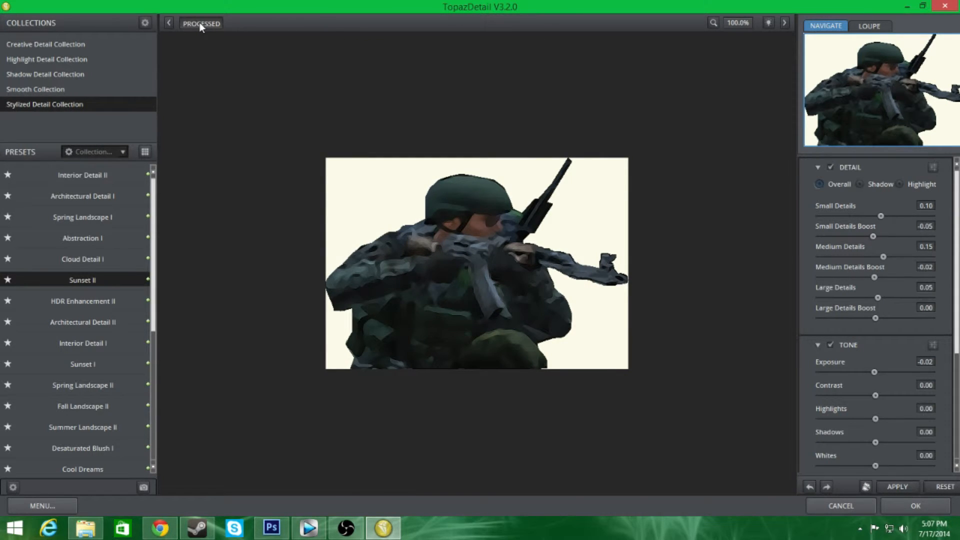
{"action": "left_click", "coordinate": [199, 24]}
{"action": "left_click", "coordinate": [198, 24]}
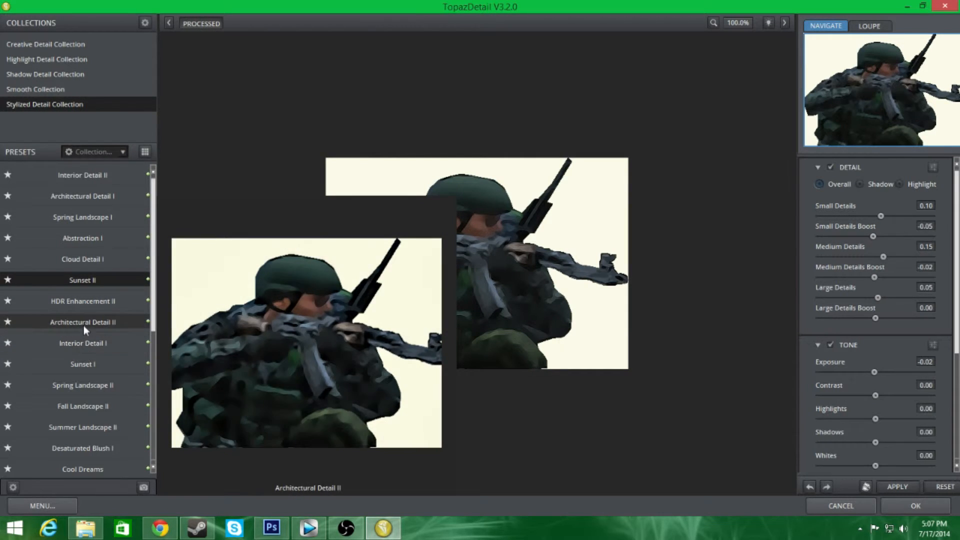
Apply the Architectural Detail II preset to the soldier and clear the selection back in Photoshop.
{"action": "left_click", "coordinate": [83, 324]}
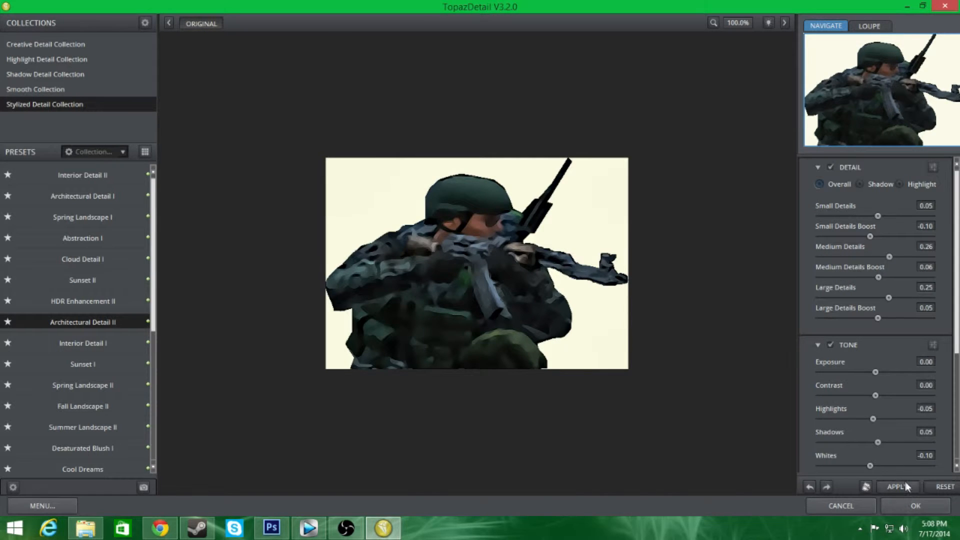
{"action": "left_click", "coordinate": [901, 509]}
{"action": "left_click", "coordinate": [163, 8]}
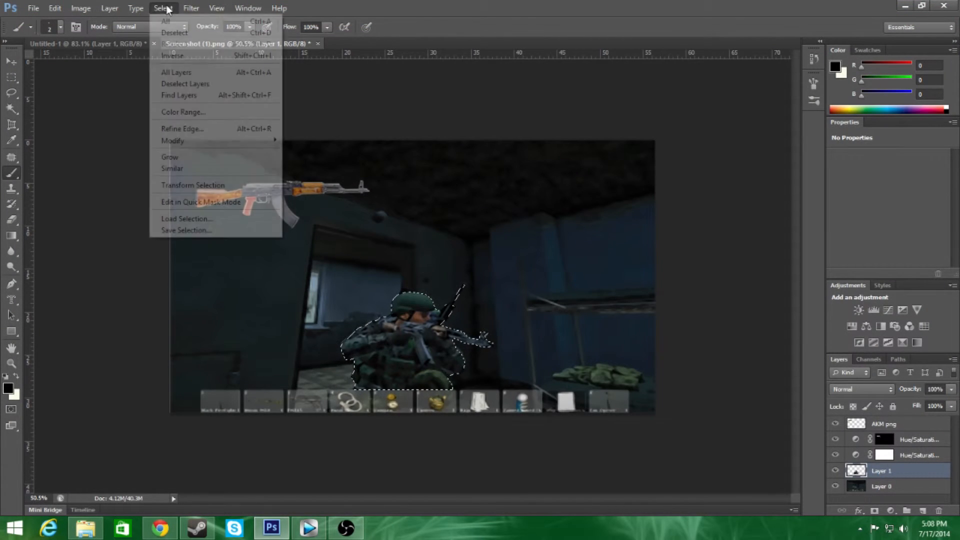
{"action": "left_click", "coordinate": [173, 31]}
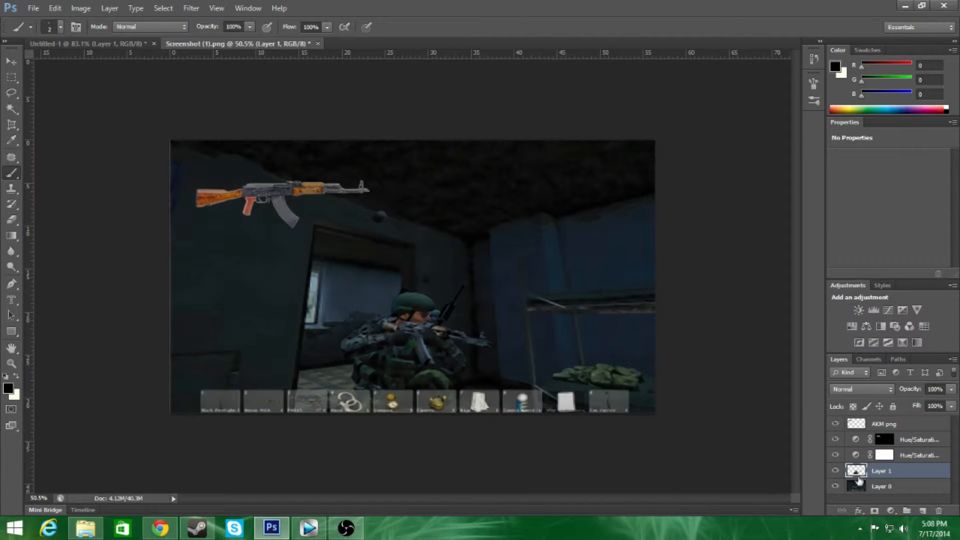
Add a Hue/Saturation adjustment above Layer 1, masked to the soldier, and adjust its settings.
{"action": "left_click", "coordinate": [866, 326]}
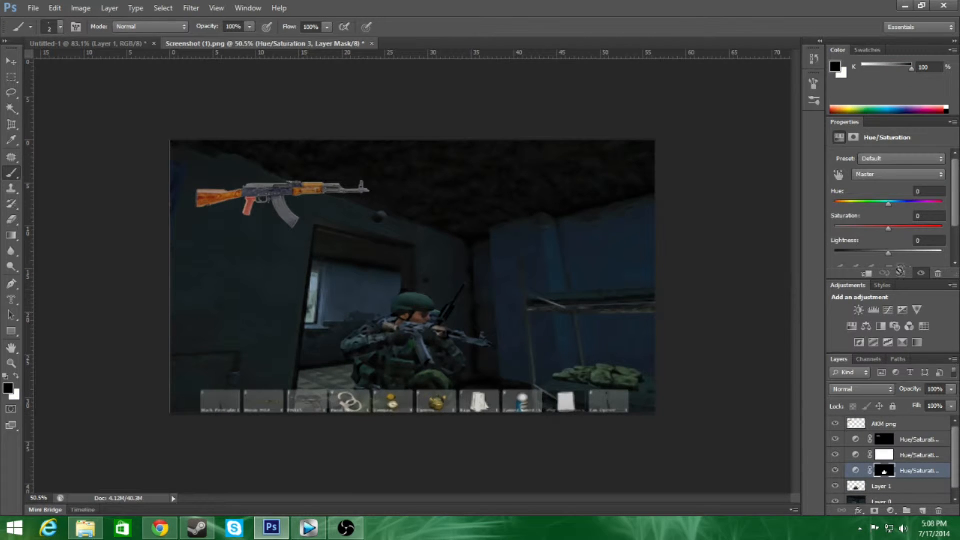
{"action": "left_click_drag", "start_coordinate": [887, 256], "coordinate": [883, 207]}
Give the soldier's Layer 1 a drop shadow with an increased blur size.
{"action": "left_click", "coordinate": [862, 488]}
{"action": "double_click", "coordinate": [882, 486]}
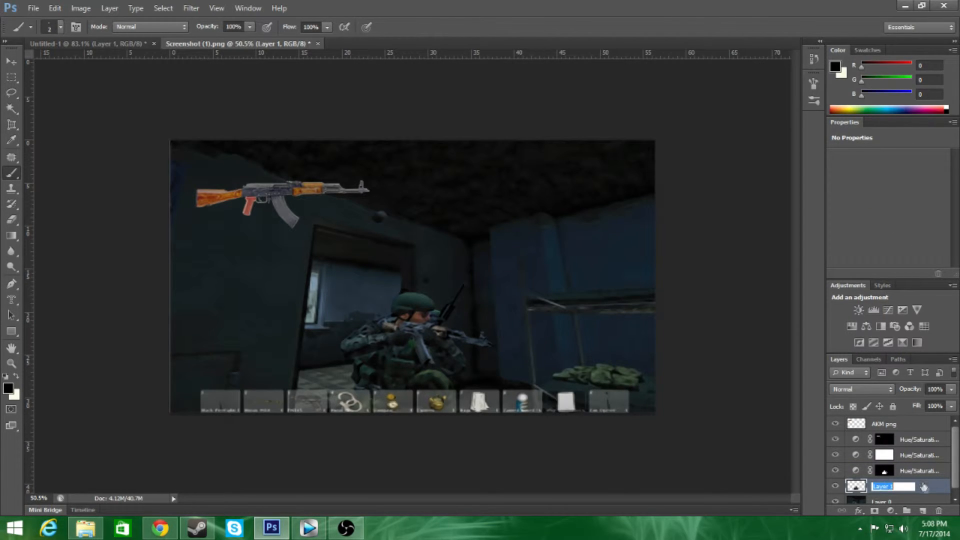
{"action": "double_click", "coordinate": [924, 486]}
{"action": "left_click", "coordinate": [604, 292]}
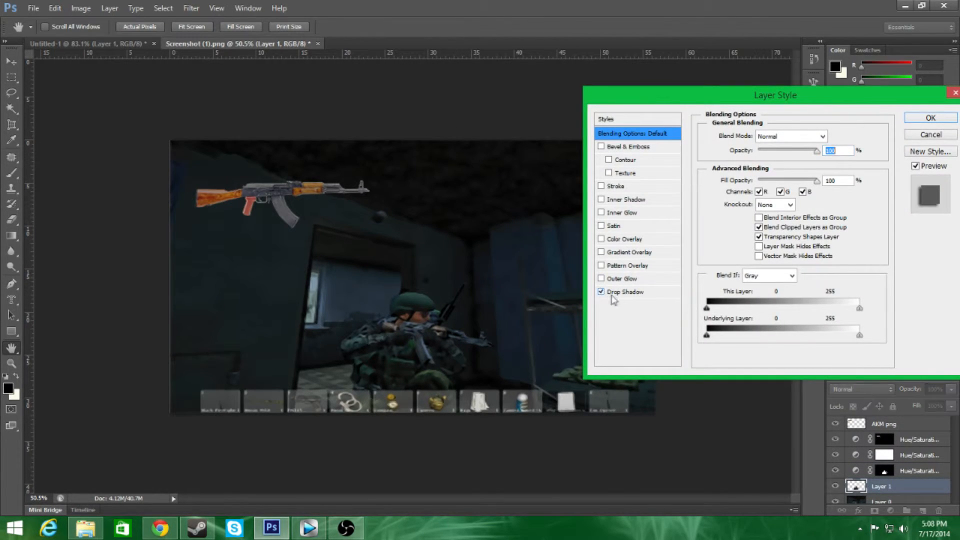
{"action": "left_click", "coordinate": [629, 292]}
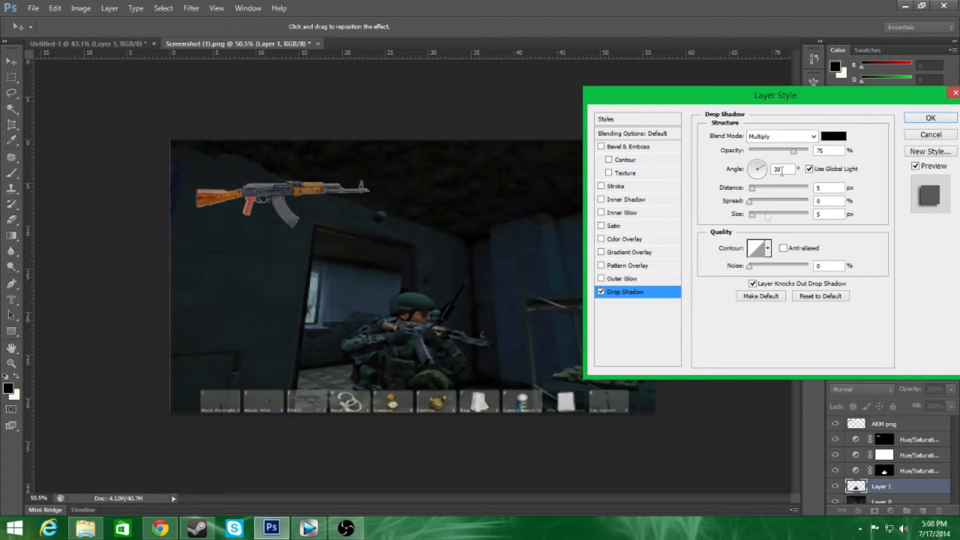
{"action": "left_click_drag", "start_coordinate": [753, 218], "coordinate": [768, 218]}
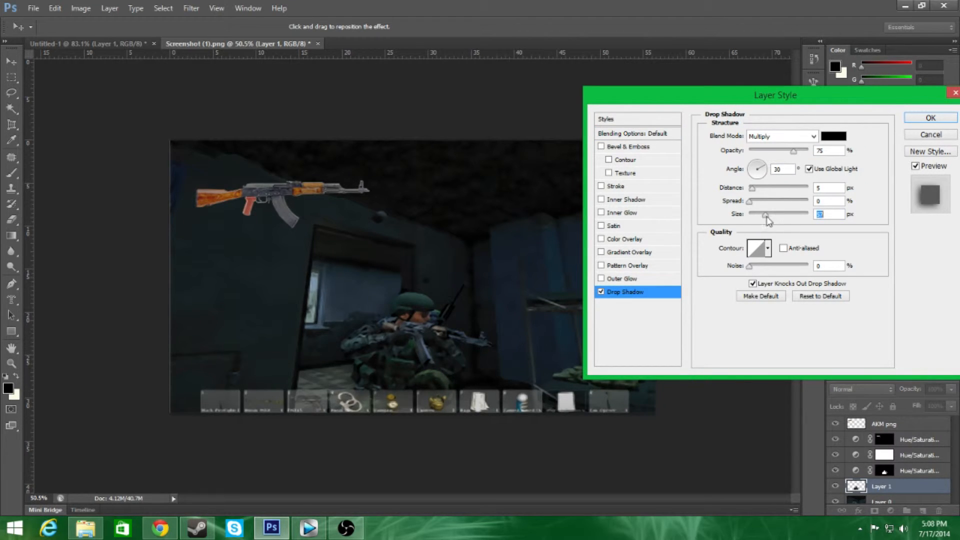
{"action": "left_click", "coordinate": [930, 118]}
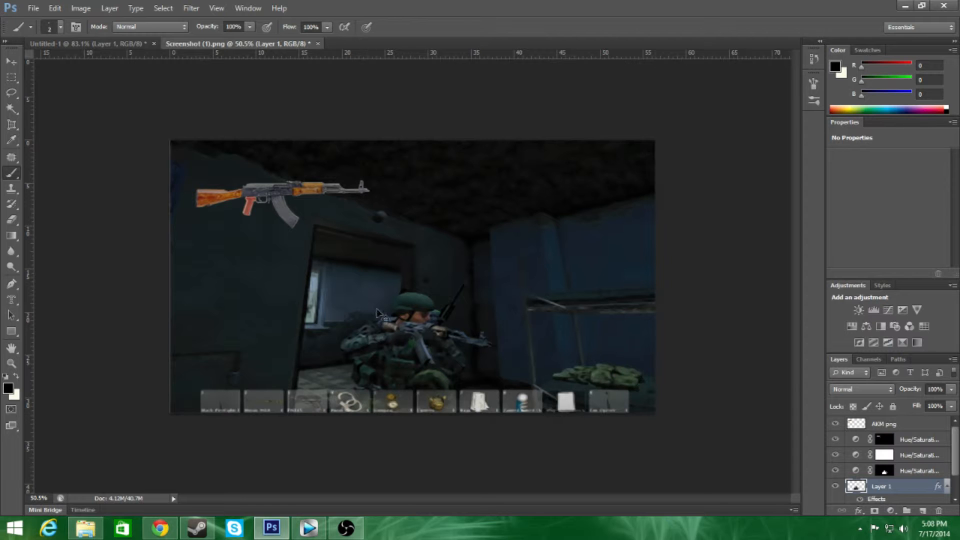
Examine the soldier and his drop shadow against the background at close and full view.
{"action": "scroll", "coordinate": [429, 370], "scroll_direction": "down", "scroll_amount": 3}
{"action": "scroll", "coordinate": [412, 424], "scroll_direction": "up", "scroll_amount": 4}
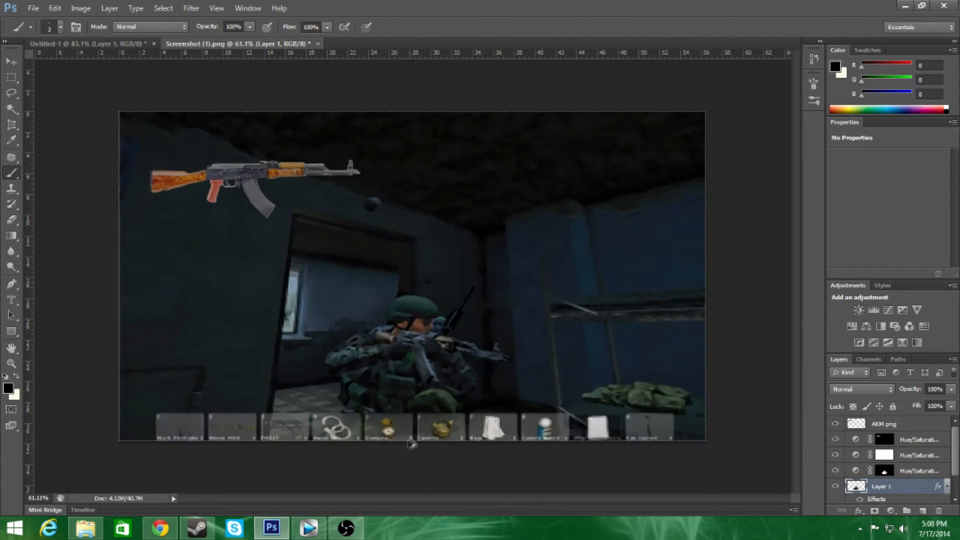
{"action": "scroll", "coordinate": [393, 474], "scroll_direction": "up", "scroll_amount": 3}
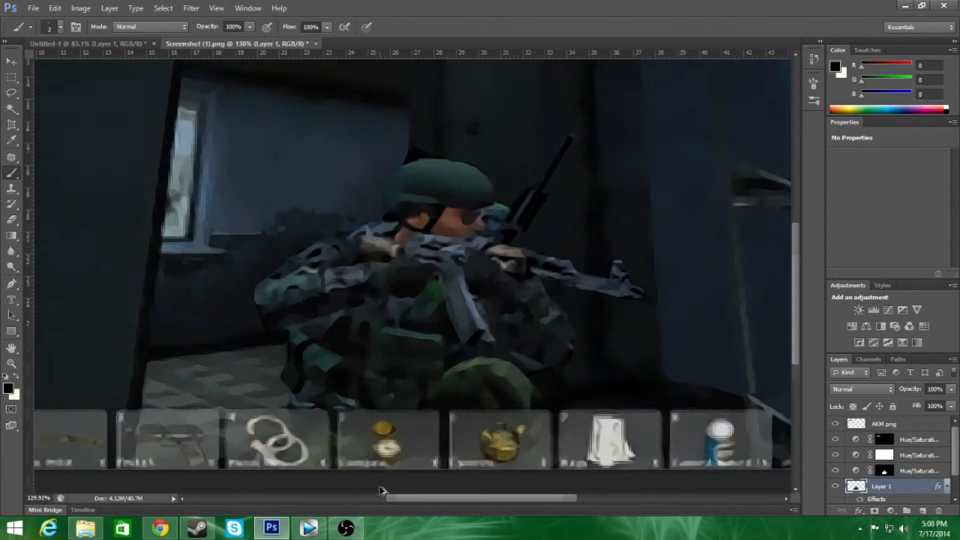
{"action": "scroll", "coordinate": [365, 479], "scroll_direction": "down", "scroll_amount": 4}
{"action": "scroll", "coordinate": [368, 475], "scroll_direction": "down", "scroll_amount": 2}
{"action": "scroll", "coordinate": [377, 458], "scroll_direction": "up", "scroll_amount": 3}
{"action": "scroll", "coordinate": [388, 445], "scroll_direction": "down", "scroll_amount": 2}
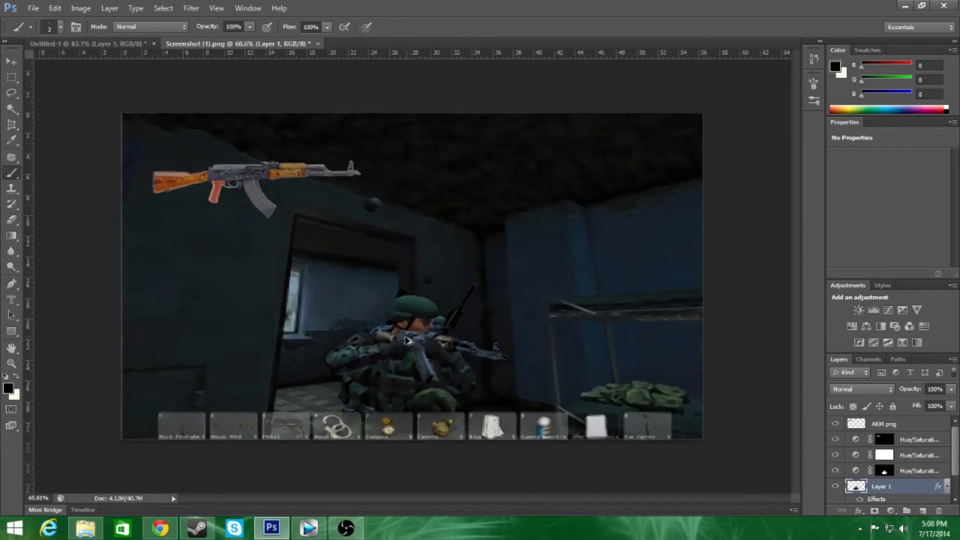
{"action": "scroll", "coordinate": [397, 432], "scroll_direction": "up", "scroll_amount": 1}
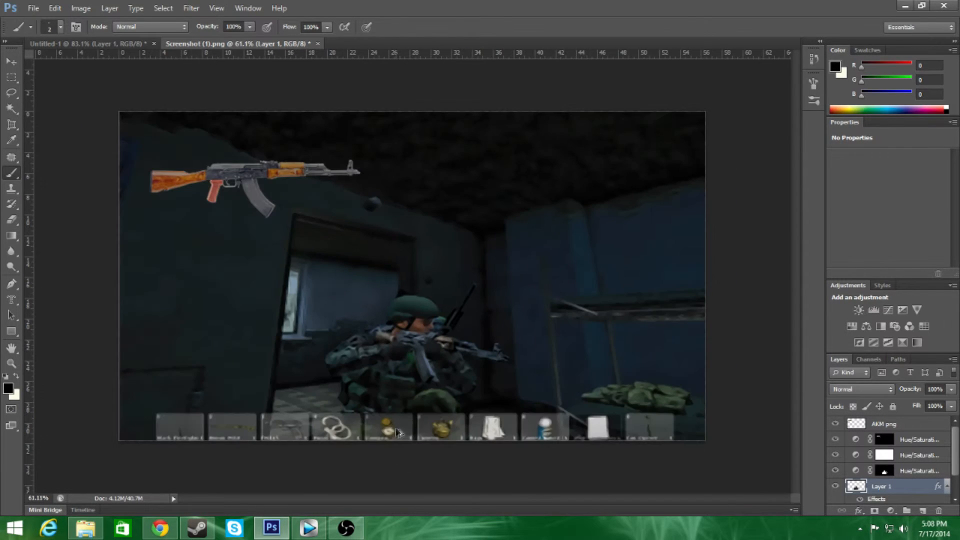
Create a new empty layer and place it directly beneath the soldier's Layer 1, above Layer 0.
{"action": "left_click", "coordinate": [923, 510]}
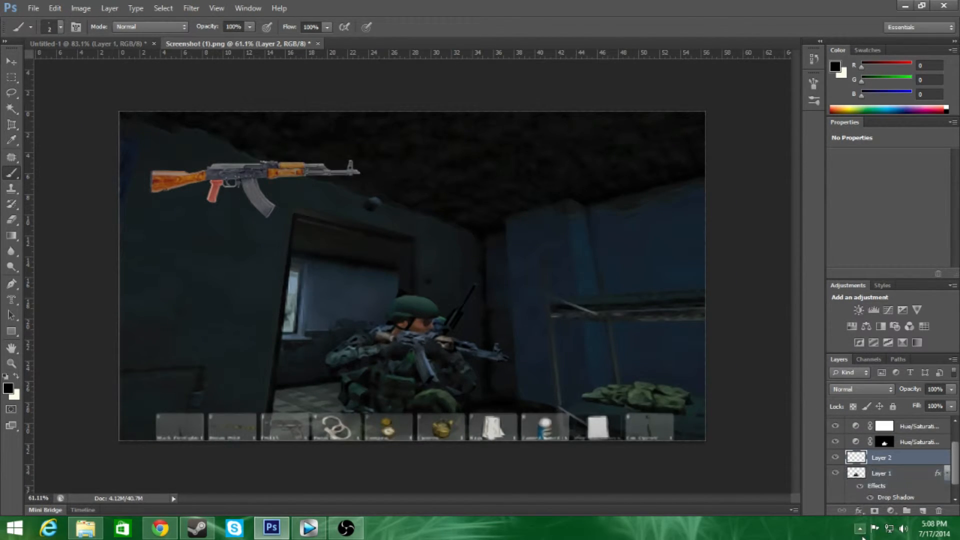
{"action": "left_click_drag", "start_coordinate": [900, 457], "coordinate": [890, 495]}
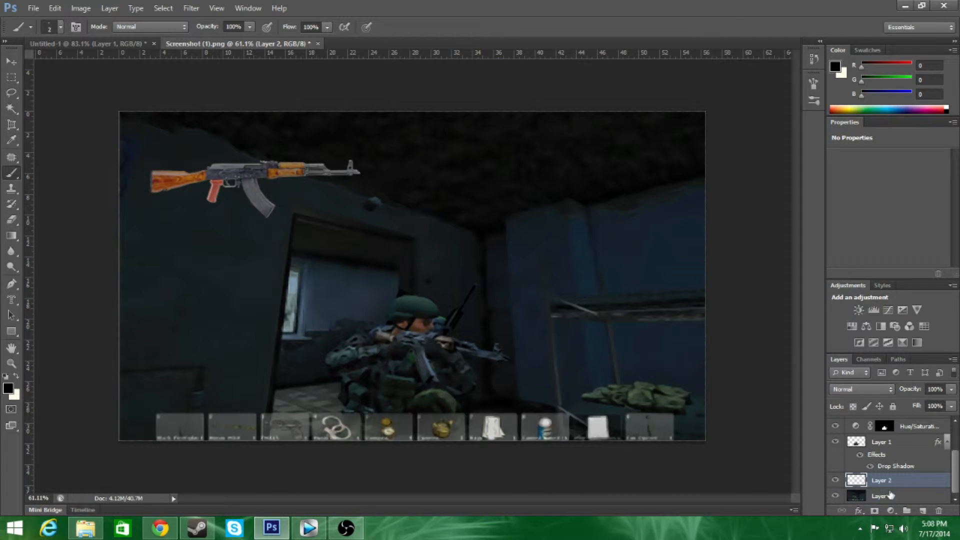
Replace the current brush presets with the FortwyWinks_abstract_brushes_11 set.
{"action": "scroll", "coordinate": [286, 378], "scroll_direction": "down", "scroll_amount": 2}
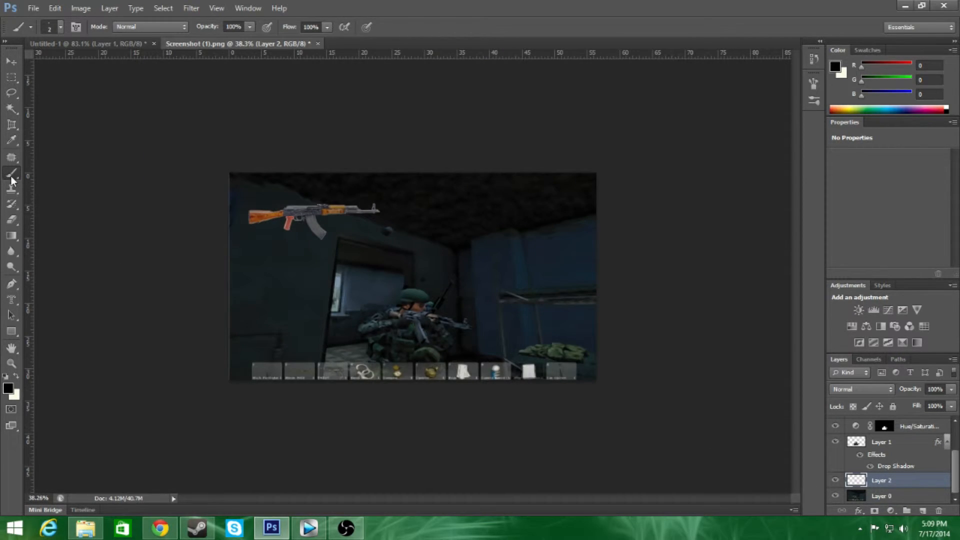
{"action": "left_click", "coordinate": [46, 27]}
{"action": "left_click", "coordinate": [154, 47]}
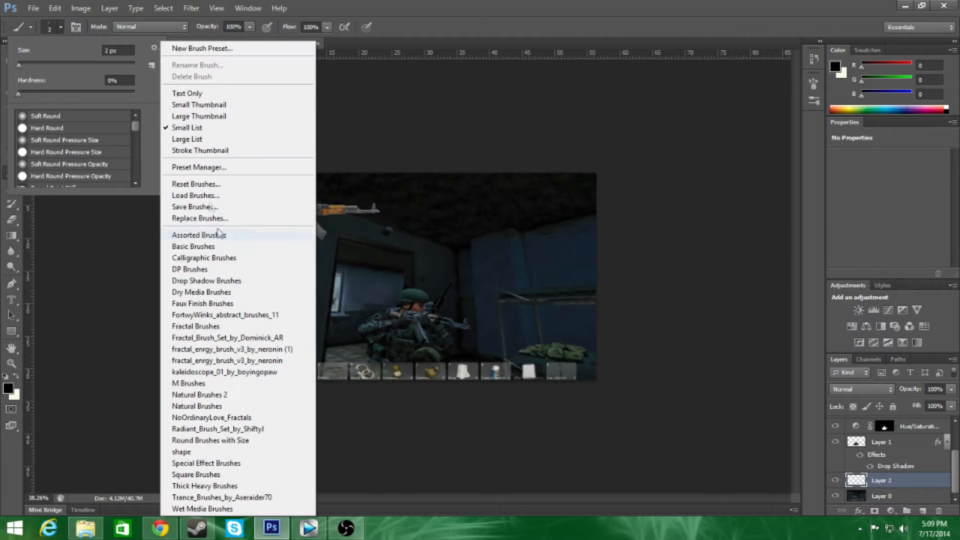
{"action": "left_click", "coordinate": [220, 307]}
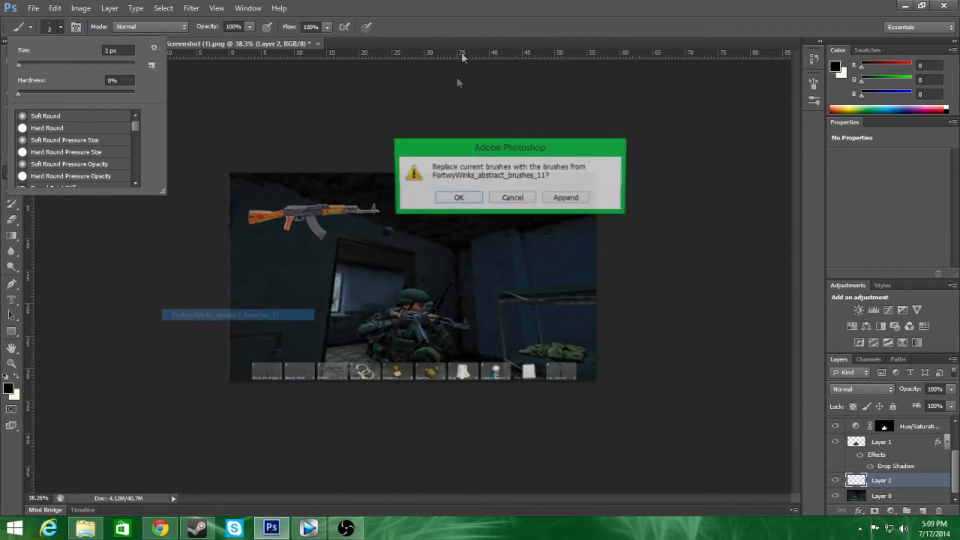
{"action": "left_click", "coordinate": [457, 198]}
Try several of the loaded abstract brushes and select fw59 for painting.
{"action": "left_click", "coordinate": [93, 128]}
{"action": "left_click", "coordinate": [78, 152]}
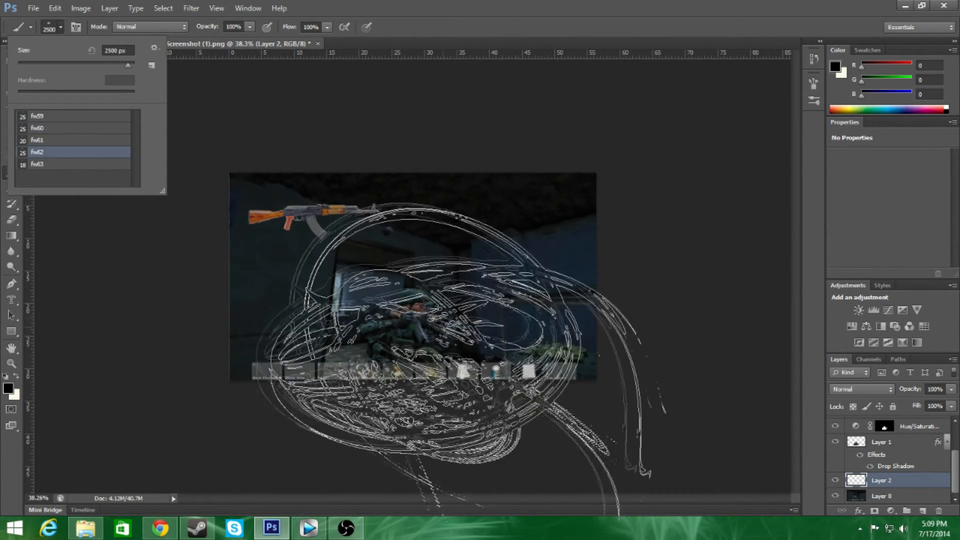
{"action": "left_click", "coordinate": [94, 164]}
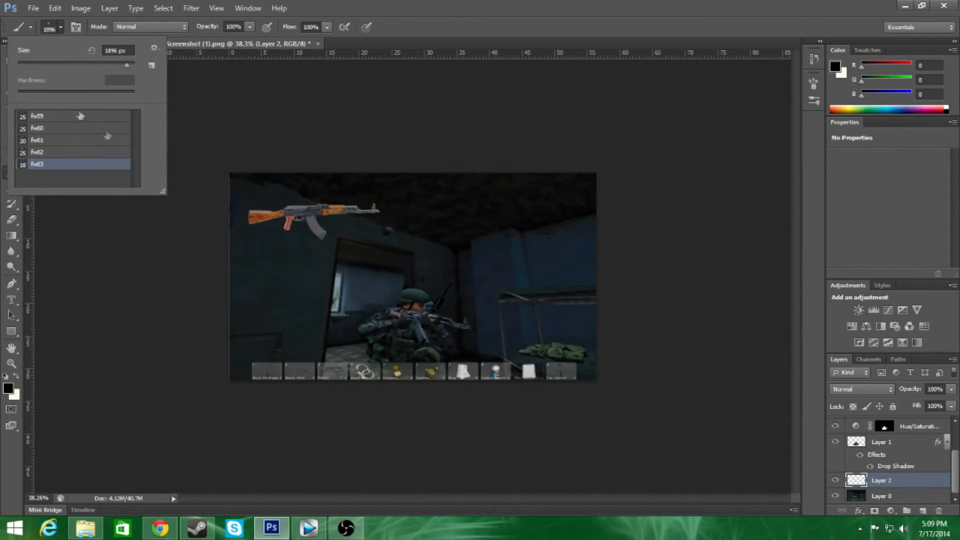
{"action": "left_click", "coordinate": [54, 118]}
{"action": "key", "text": "bracketleft"}
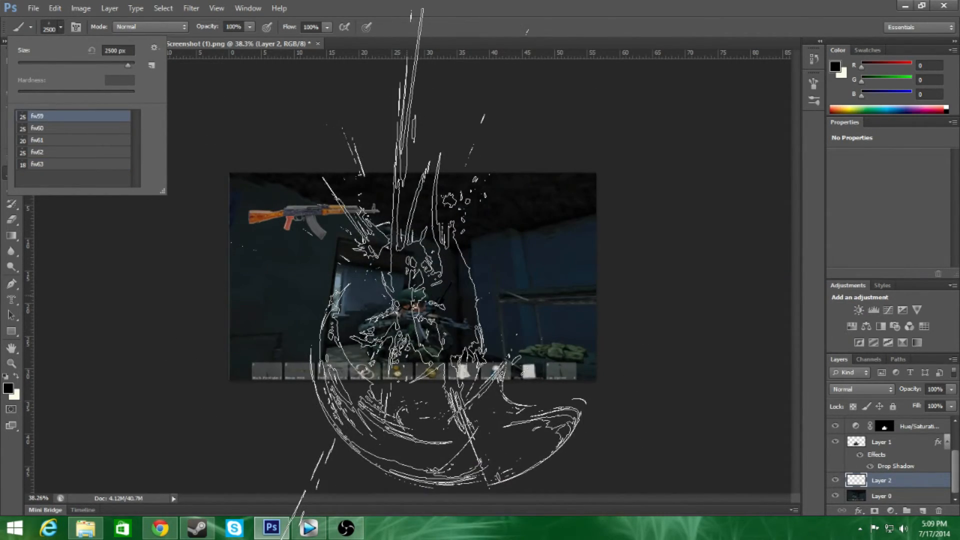
{"action": "key", "text": "Return"}
Stamp black abstract marks behind the soldier on Layer 2 and reduce the brush size to 1700 px.
{"action": "key", "text": "bracketleft"}
{"action": "key", "text": "bracketleft"}
{"action": "key", "text": "bracketleft"}
{"action": "key", "text": "bracketleft"}
{"action": "key", "text": "bracketleft"}
{"action": "key", "text": "bracketleft"}
{"action": "key", "text": "bracketleft"}
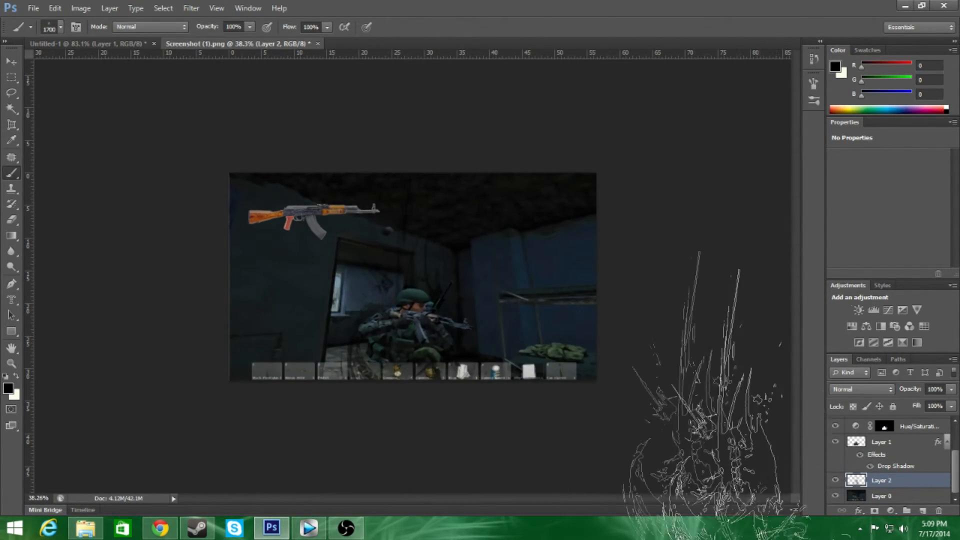
Reduce the fw59 brush size to 1200 px and check the stamped marks around the soldier.
{"action": "key", "text": "bracketleft"}
{"action": "key", "text": "bracketleft"}
{"action": "key", "text": "bracketleft"}
{"action": "key", "text": "bracketleft"}
{"action": "key", "text": "bracketleft"}
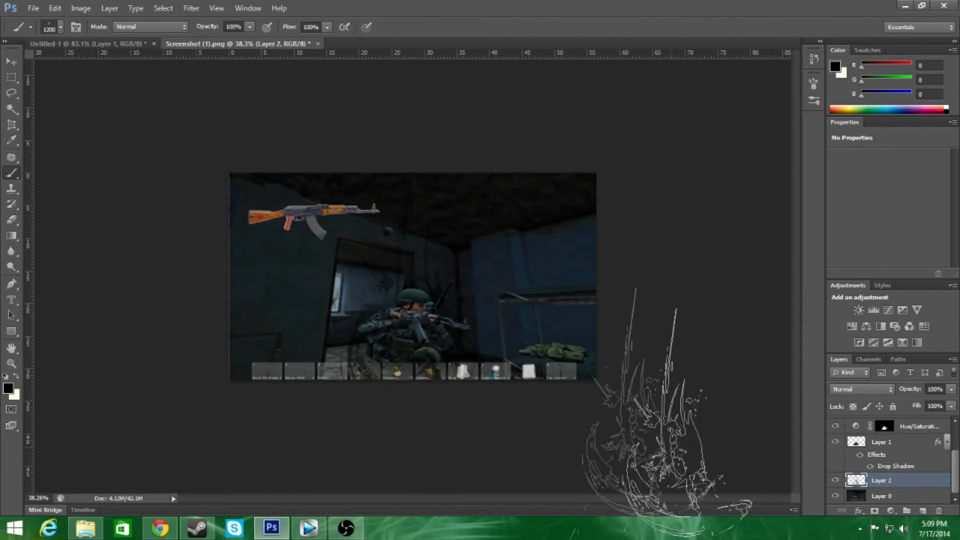
{"action": "scroll", "coordinate": [527, 419], "scroll_direction": "up", "scroll_amount": 8}
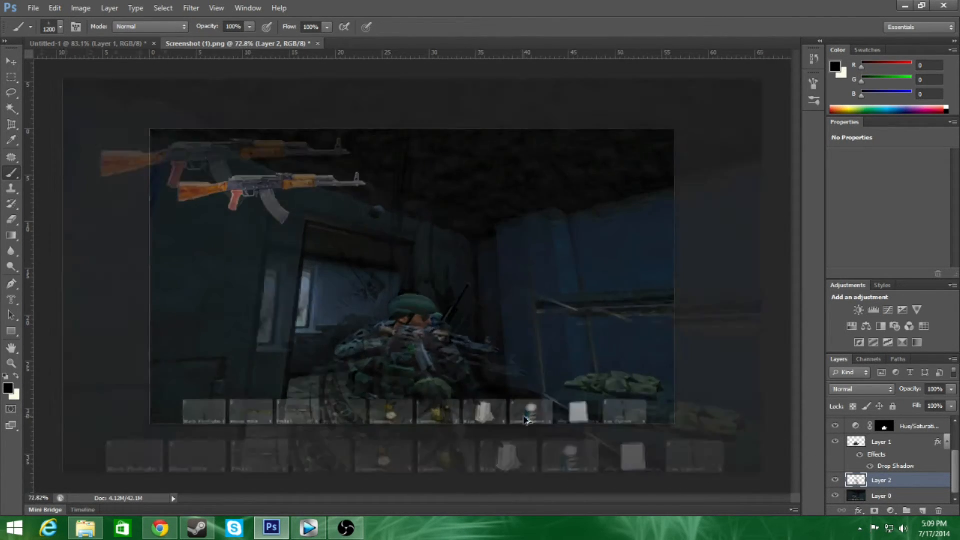
{"action": "scroll", "coordinate": [495, 435], "scroll_direction": "down", "scroll_amount": 8}
{"action": "scroll", "coordinate": [450, 372], "scroll_direction": "up", "scroll_amount": 3}
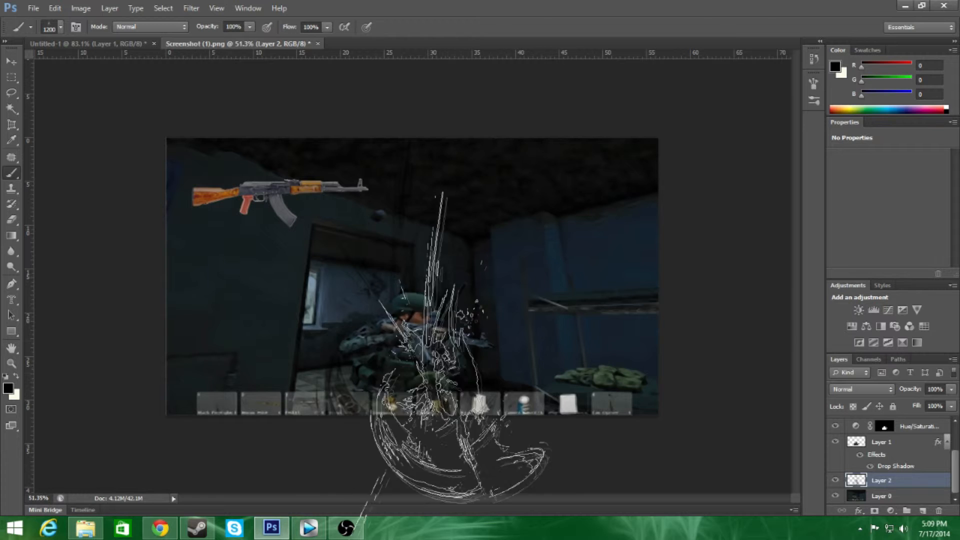
Erase the abstract brush marks covering the inventory bar on Layer 2 with the 800 px Eraser.
{"action": "scroll", "coordinate": [411, 279], "scroll_direction": "up", "scroll_amount": 3}
{"action": "scroll", "coordinate": [447, 454], "scroll_direction": "down", "scroll_amount": 8}
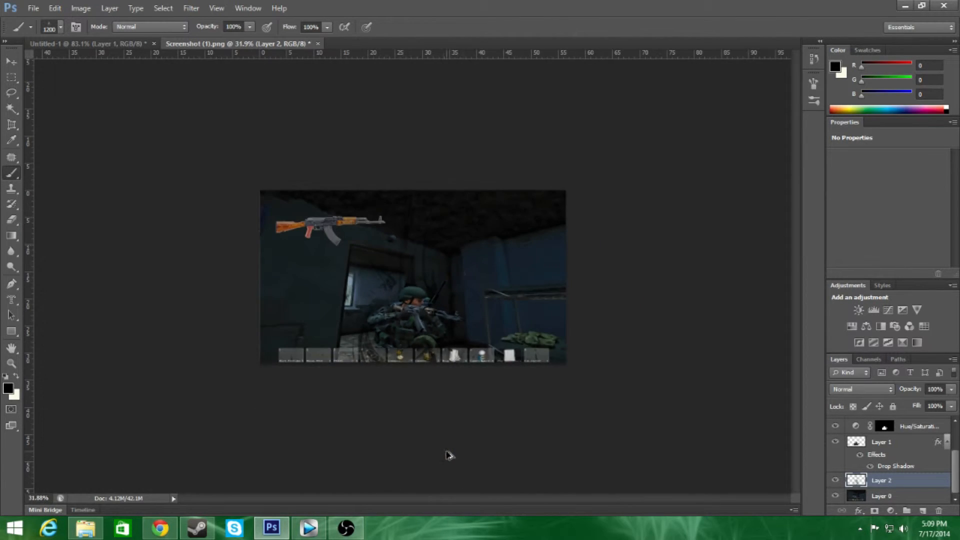
{"action": "scroll", "coordinate": [425, 354], "scroll_direction": "up", "scroll_amount": 3}
{"action": "scroll", "coordinate": [471, 430], "scroll_direction": "down", "scroll_amount": 4}
{"action": "scroll", "coordinate": [515, 435], "scroll_direction": "up", "scroll_amount": 4}
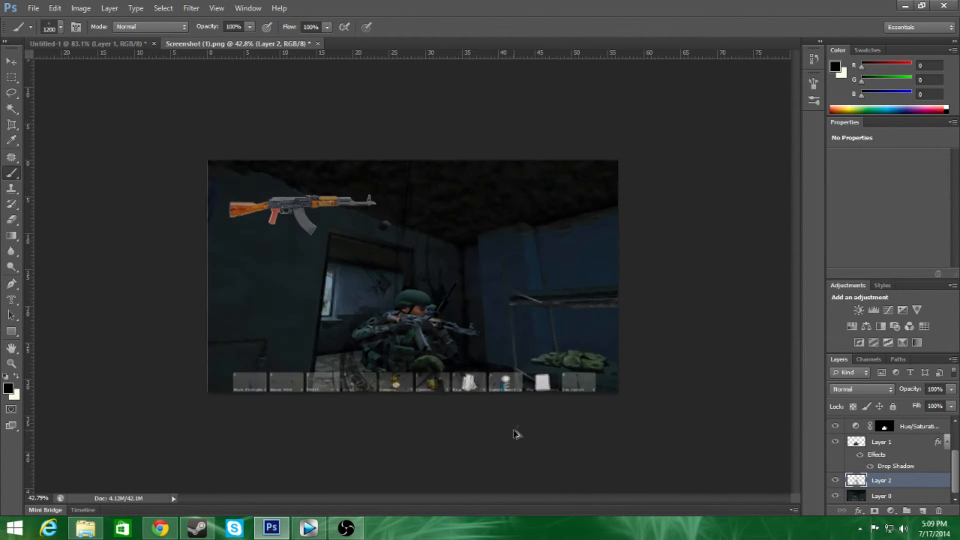
{"action": "left_click", "coordinate": [10, 223]}
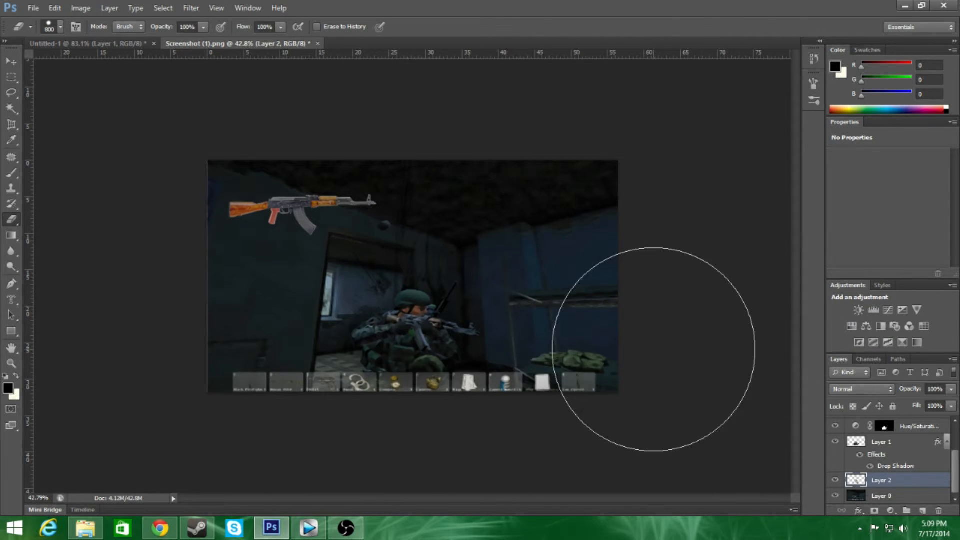
{"action": "scroll", "coordinate": [615, 350], "scroll_direction": "down", "scroll_amount": 3}
{"action": "scroll", "coordinate": [587, 346], "scroll_direction": "up", "scroll_amount": 2}
{"action": "scroll", "coordinate": [583, 350], "scroll_direction": "up", "scroll_amount": 4}
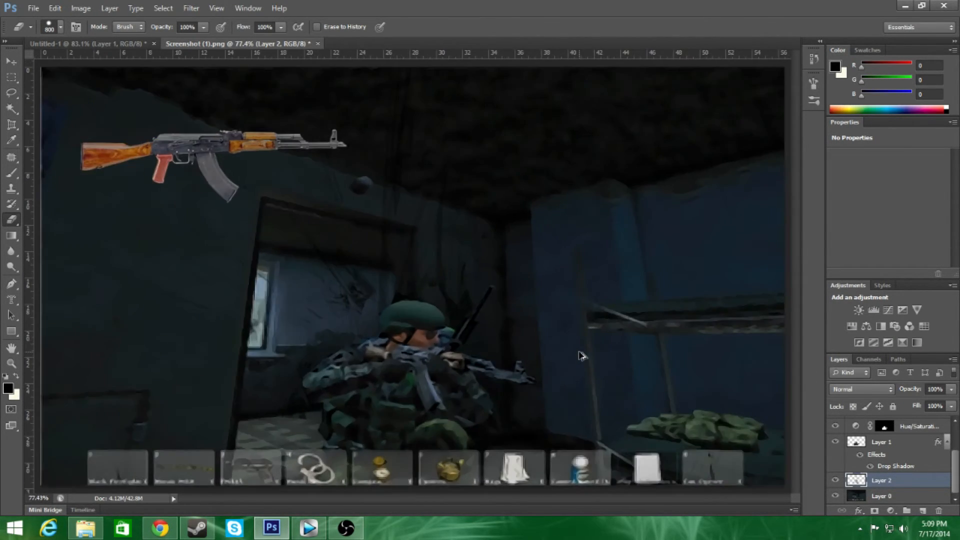
{"action": "scroll", "coordinate": [578, 354], "scroll_direction": "down", "scroll_amount": 4}
{"action": "scroll", "coordinate": [578, 354], "scroll_direction": "up", "scroll_amount": 3}
Add Drop Shadow and Outer Glow layer effects to the AKM png layer.
{"action": "scroll", "coordinate": [944, 468], "scroll_direction": "up", "scroll_amount": 3}
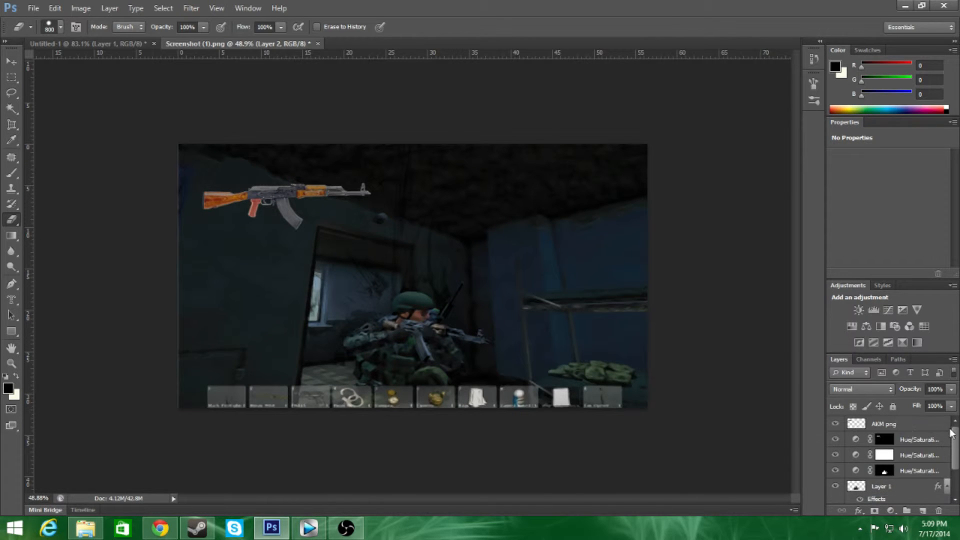
{"action": "left_click", "coordinate": [895, 424]}
{"action": "double_click", "coordinate": [889, 425]}
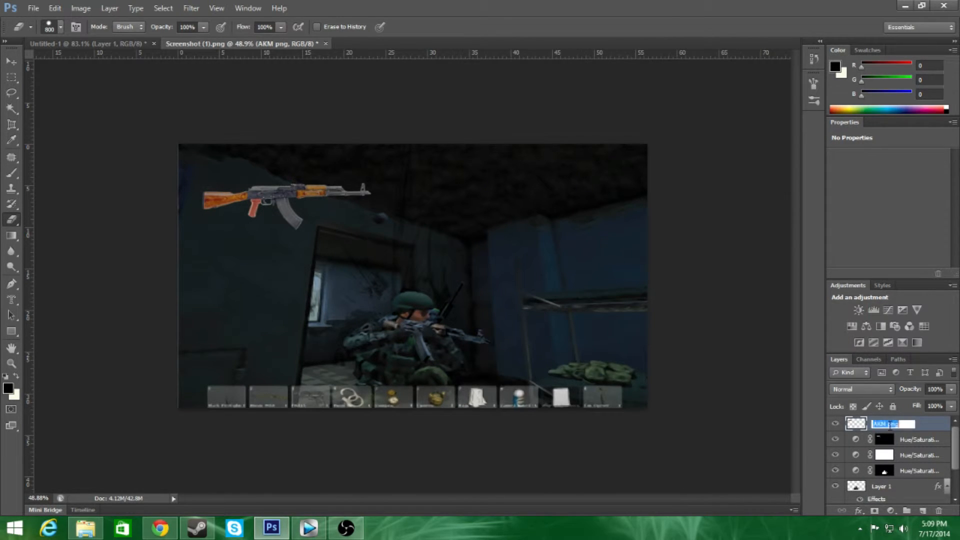
{"action": "double_click", "coordinate": [934, 426]}
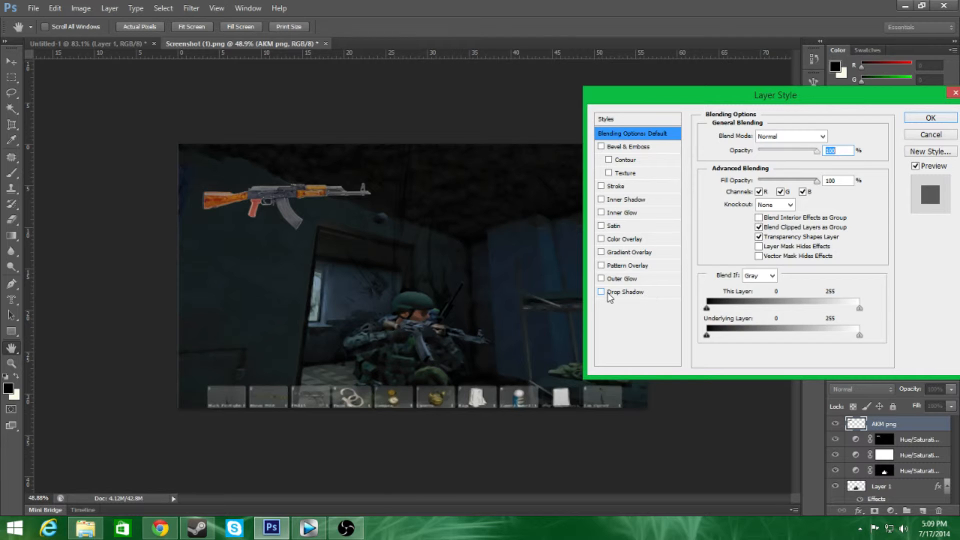
{"action": "left_click", "coordinate": [613, 294]}
{"action": "left_click", "coordinate": [601, 278]}
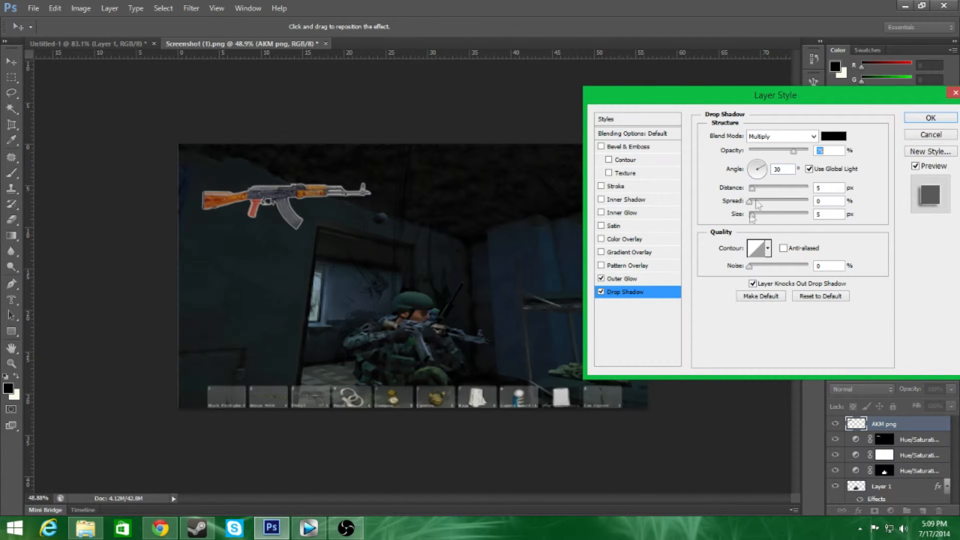
Set the AKM's outer glow colour to bright red, widen the glow and apply the layer style.
{"action": "left_click", "coordinate": [650, 279]}
{"action": "left_click", "coordinate": [739, 179]}
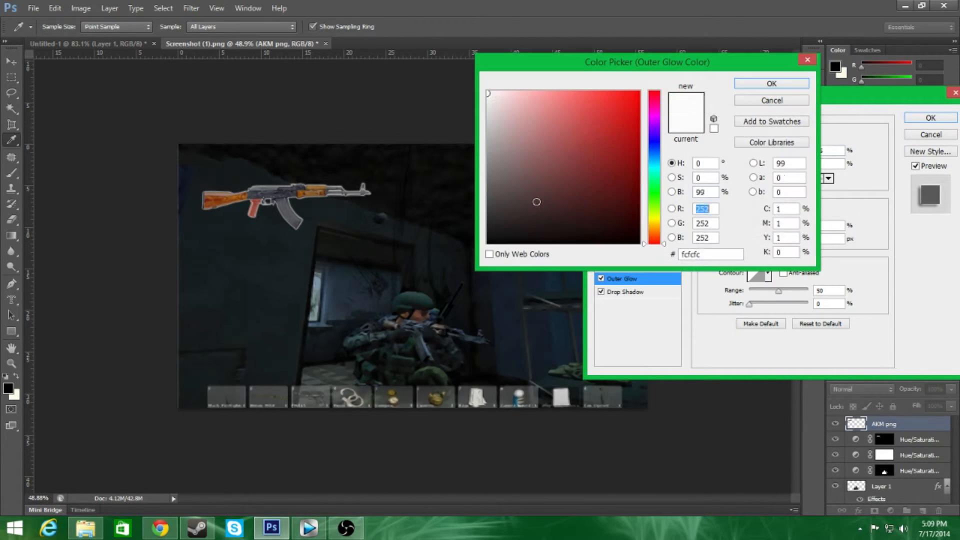
{"action": "left_click", "coordinate": [639, 91]}
{"action": "left_click", "coordinate": [778, 84]}
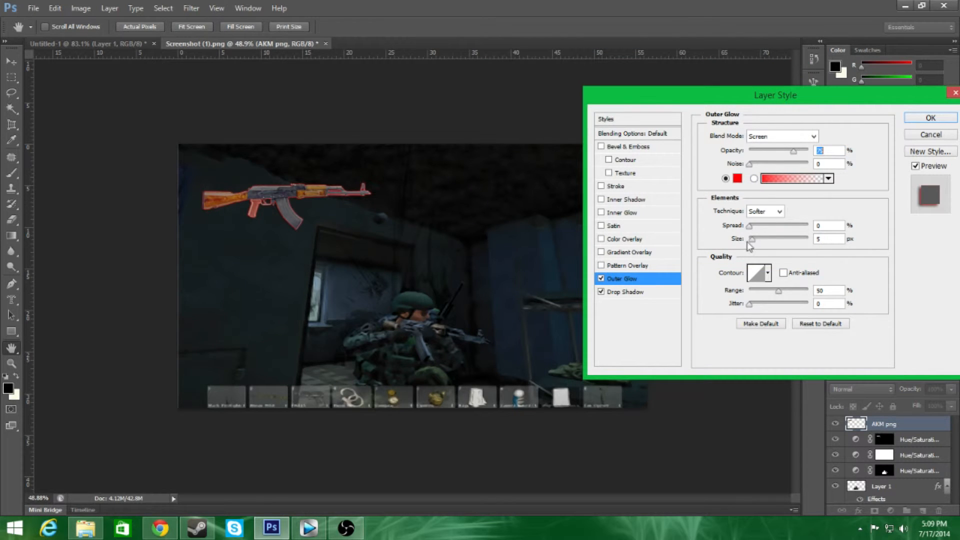
{"action": "left_click_drag", "start_coordinate": [750, 239], "coordinate": [760, 240]}
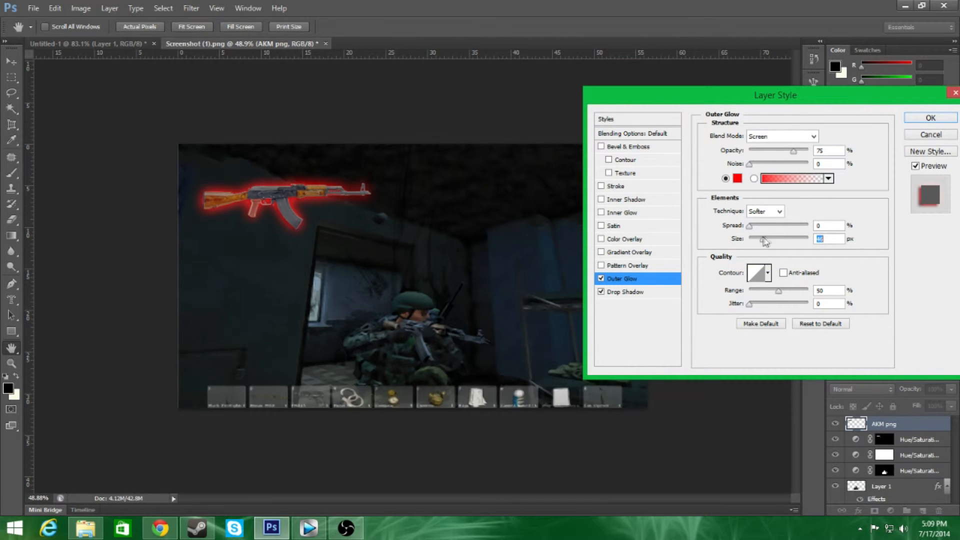
{"action": "left_click", "coordinate": [930, 120]}
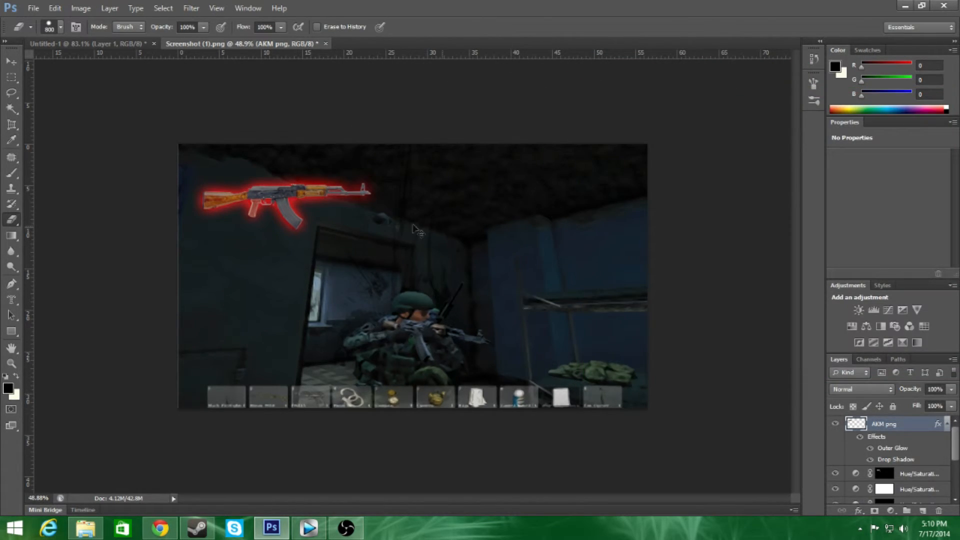
{"action": "key", "text": "ctrl+t"}
{"action": "left_click_drag", "start_coordinate": [369, 183], "coordinate": [484, 176]}
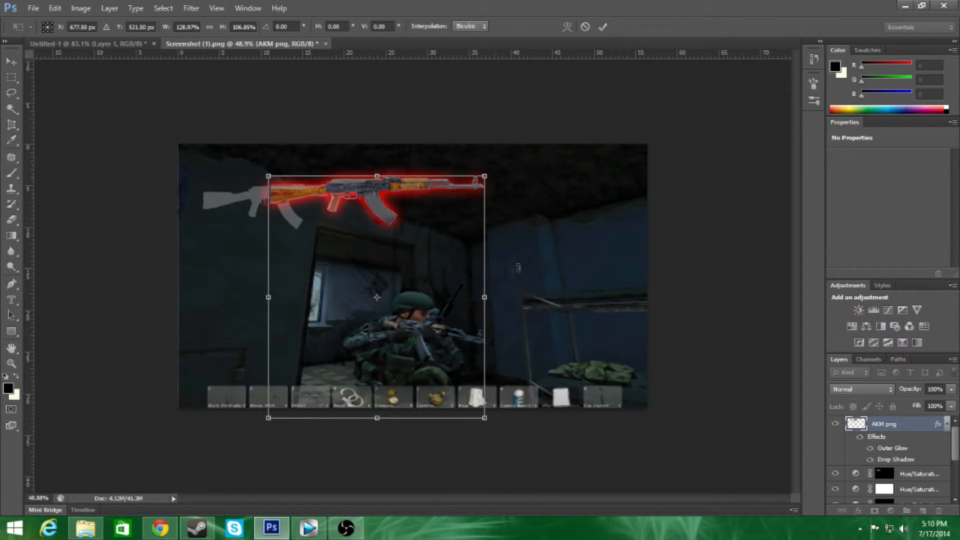
{"action": "left_click_drag", "start_coordinate": [485, 417], "coordinate": [498, 433]}
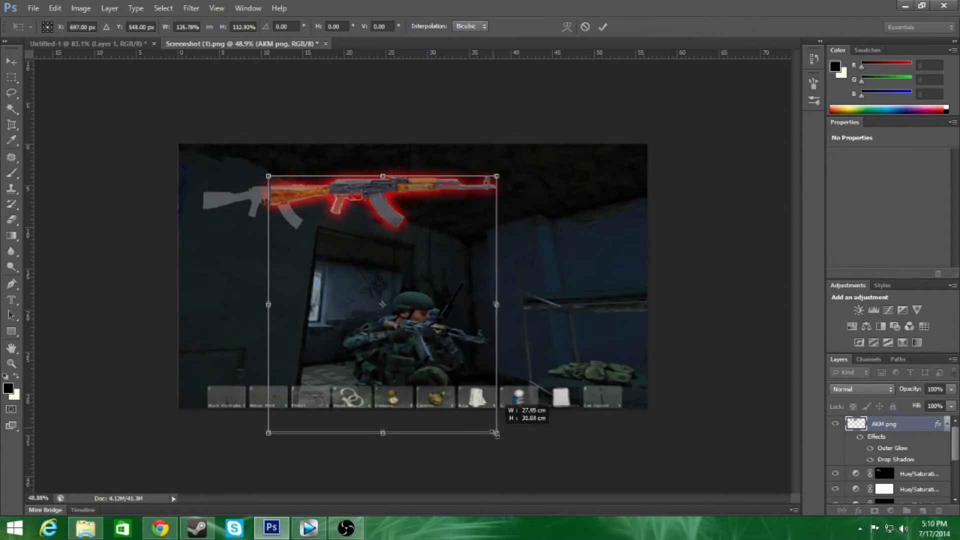
{"action": "left_click", "coordinate": [603, 26]}
{"action": "key", "text": "e"}
{"action": "key", "text": "ctrl+t"}
{"action": "left_click_drag", "start_coordinate": [369, 195], "coordinate": [280, 202]}
{"action": "left_click", "coordinate": [585, 27]}
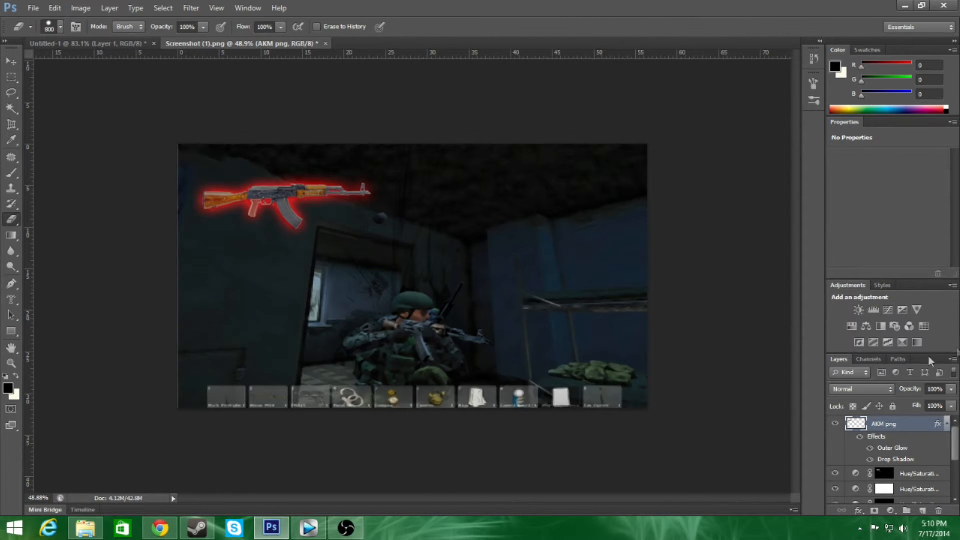
Load the AKM png layer's outline as a selection, apply the Sharpen filter to the rifle and deselect.
{"action": "scroll", "coordinate": [761, 471], "scroll_direction": "down", "scroll_amount": 6}
{"action": "scroll", "coordinate": [482, 467], "scroll_direction": "up", "scroll_amount": 6}
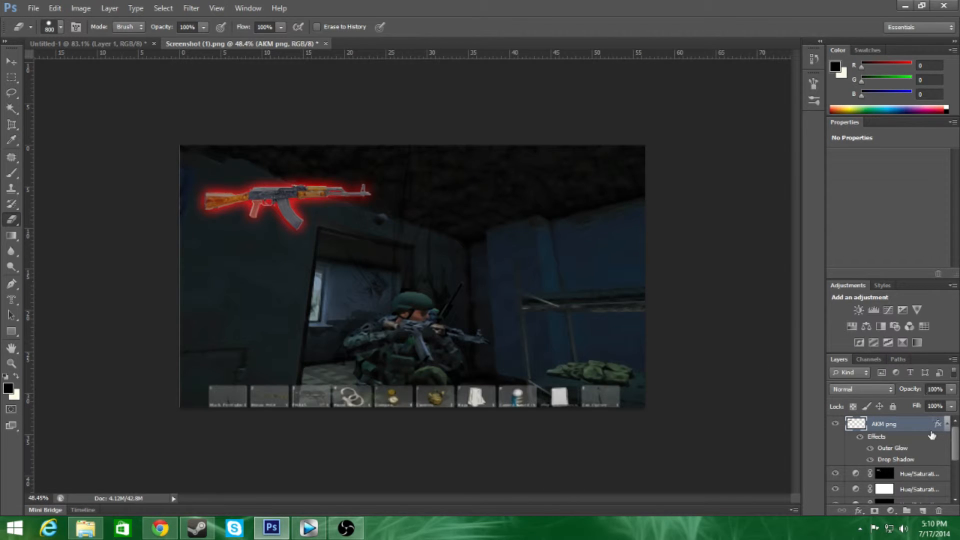
{"action": "mouse_move", "coordinate": [956, 440]}
{"action": "left_mouse_down"}
{"action": "mouse_move", "coordinate": [953, 503]}
{"action": "mouse_move", "coordinate": [953, 435]}
{"action": "left_mouse_up"}
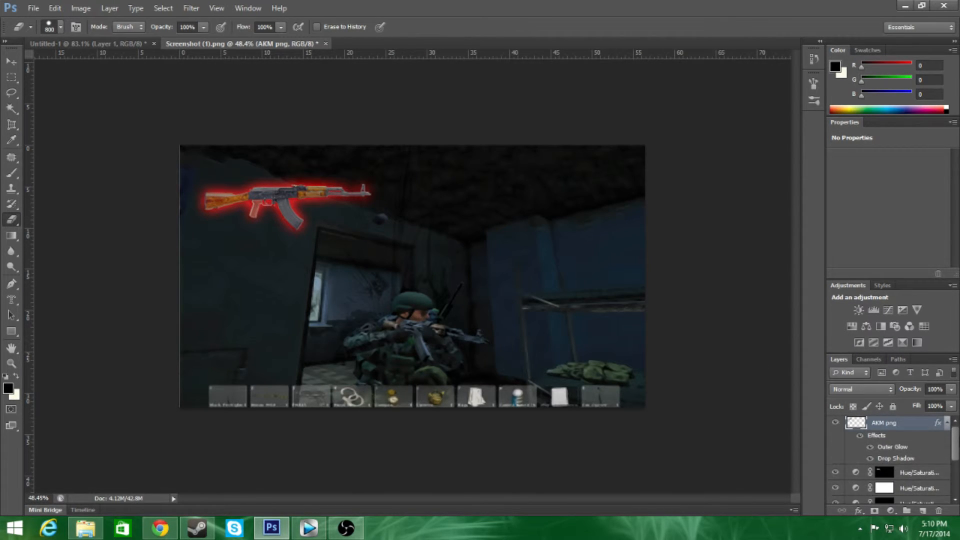
{"action": "left_click", "coordinate": [856, 424], "text": "ctrl"}
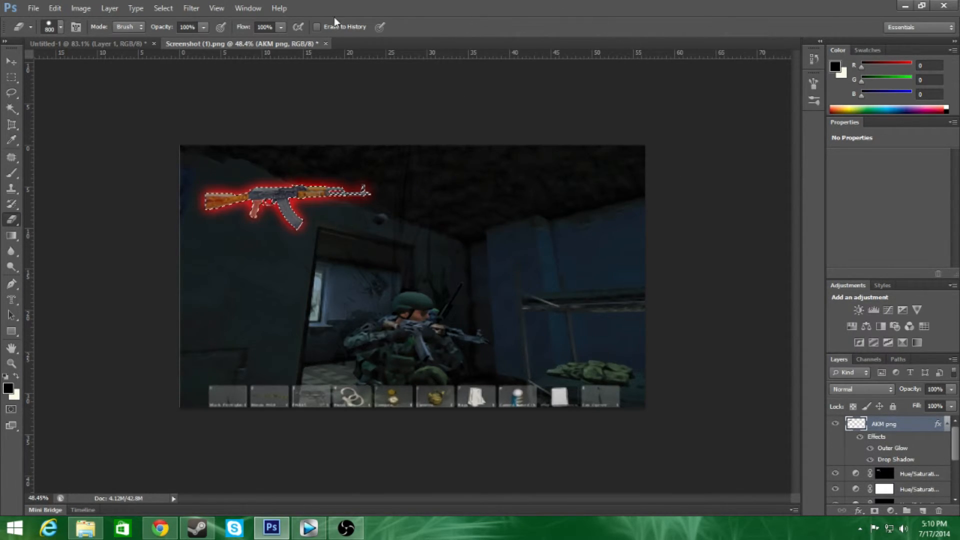
{"action": "left_click", "coordinate": [186, 7]}
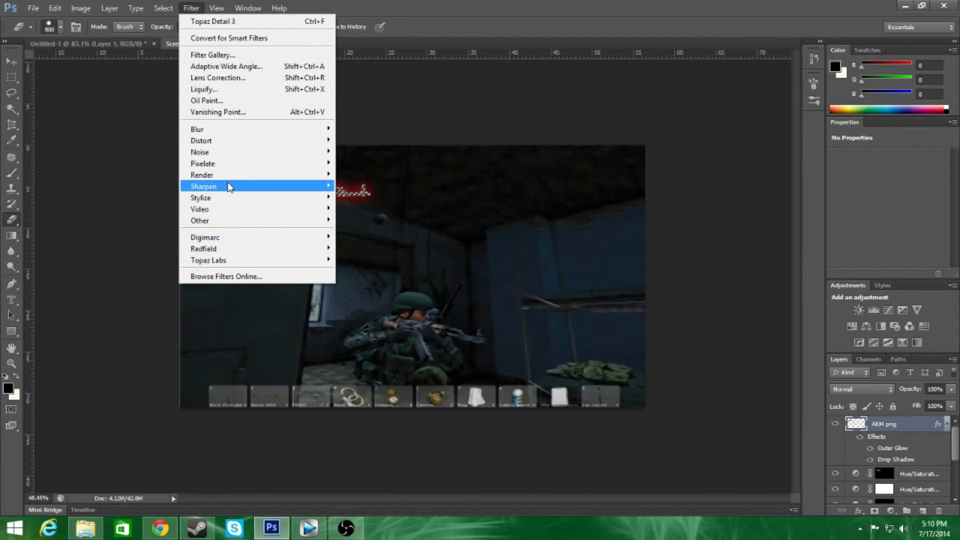
{"action": "mouse_move", "coordinate": [230, 187]}
{"action": "left_click", "coordinate": [355, 188]}
{"action": "left_click", "coordinate": [163, 8]}
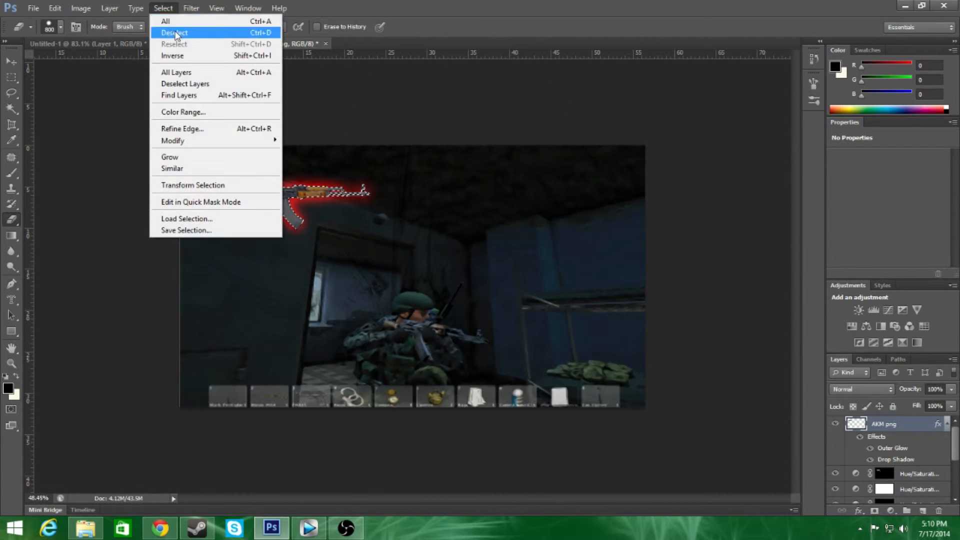
{"action": "left_click", "coordinate": [155, 29]}
{"action": "scroll", "coordinate": [724, 322], "scroll_direction": "down", "scroll_amount": 5}
{"action": "scroll", "coordinate": [81, 324], "scroll_direction": "up", "scroll_amount": 6}
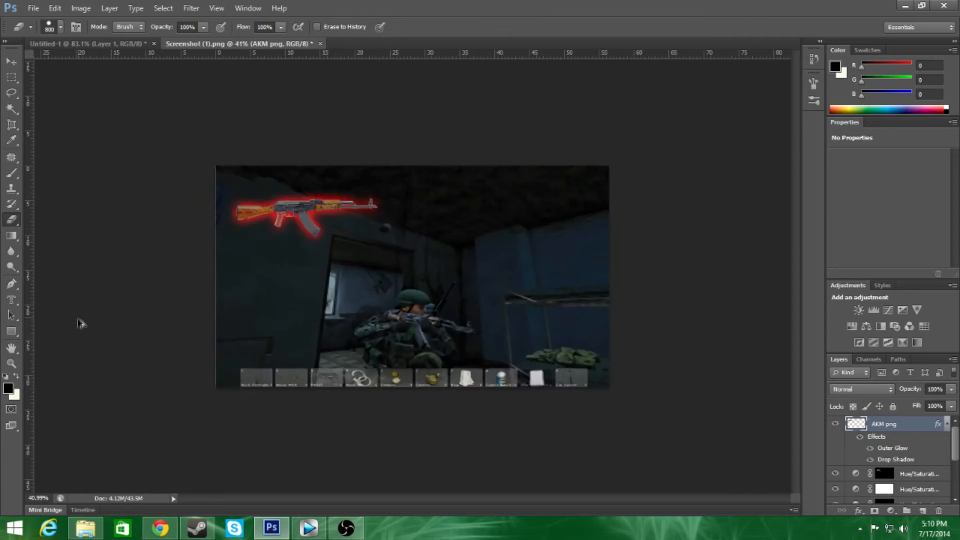
{"action": "scroll", "coordinate": [119, 323], "scroll_direction": "down", "scroll_amount": 6}
{"action": "scroll", "coordinate": [190, 380], "scroll_direction": "up", "scroll_amount": 3}
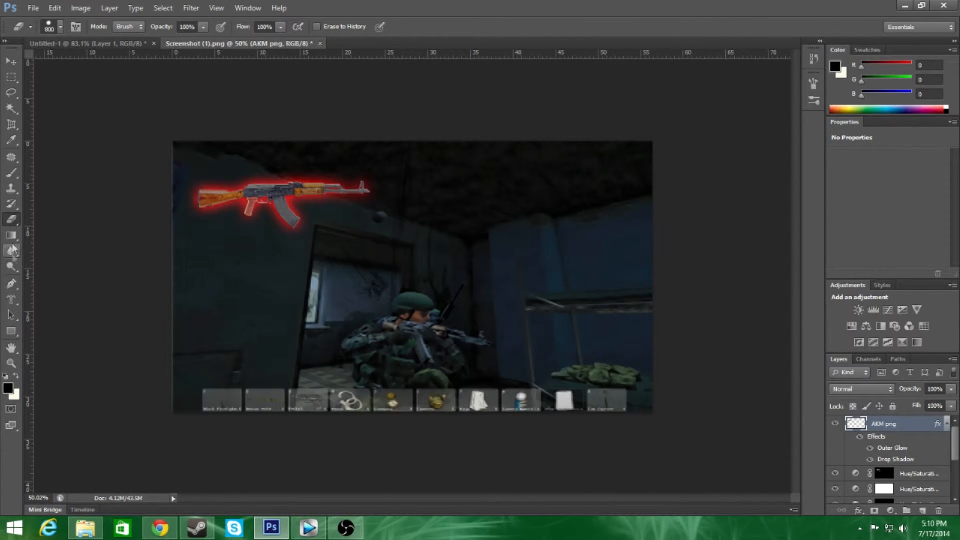
Outline the soldier's rifle with a freehand Lasso selection.
{"action": "left_click", "coordinate": [11, 93]}
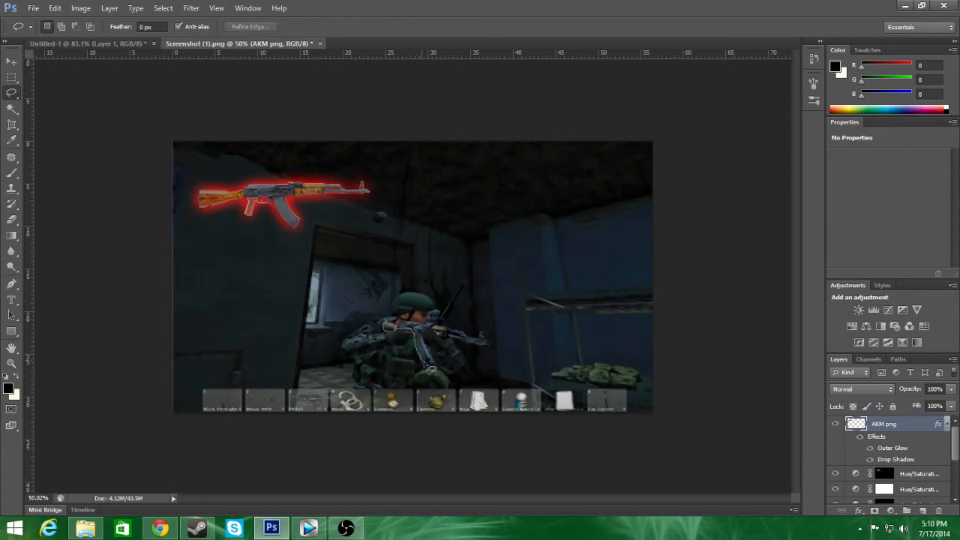
{"action": "left_click_drag", "start_coordinate": [429, 331], "coordinate": [432, 331]}
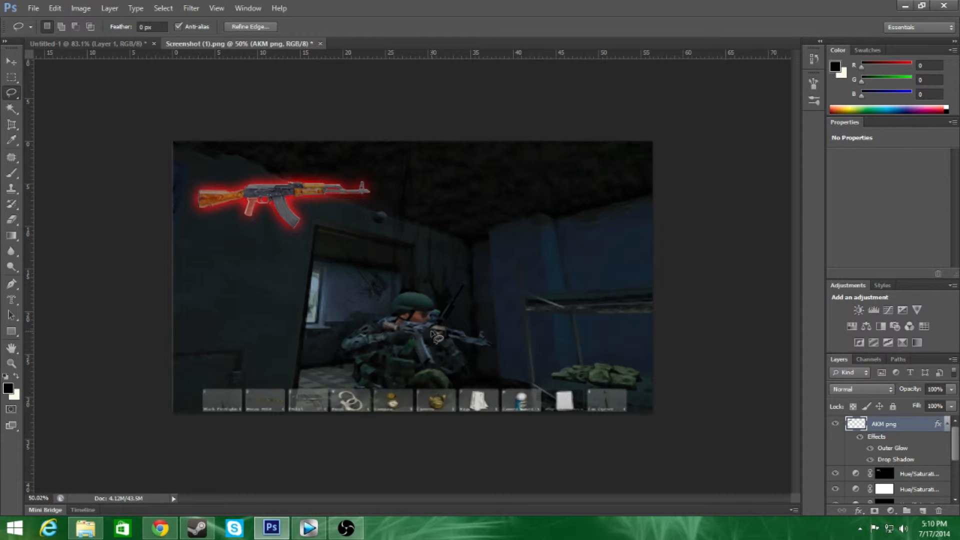
{"action": "key", "text": "ctrl+d"}
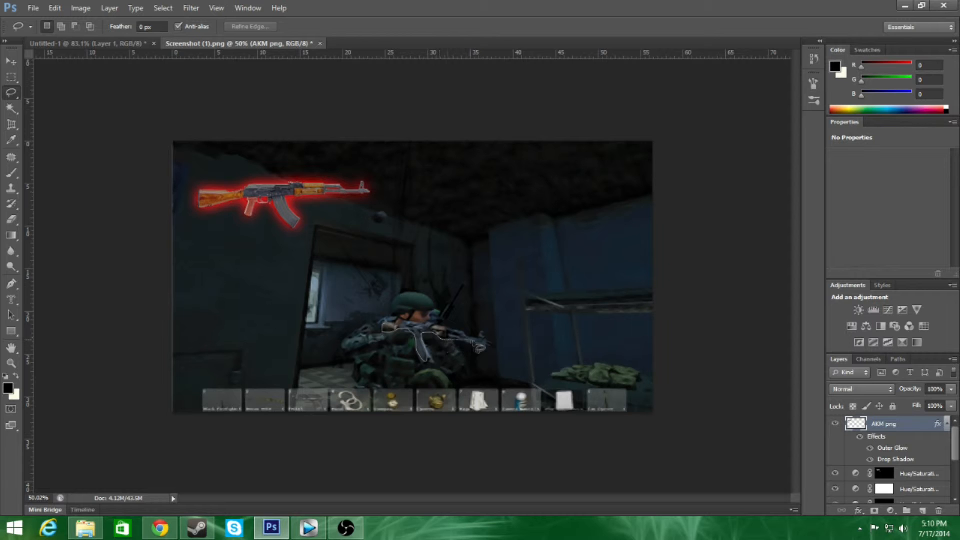
{"action": "left_click_drag", "start_coordinate": [528, 379], "coordinate": [528, 379]}
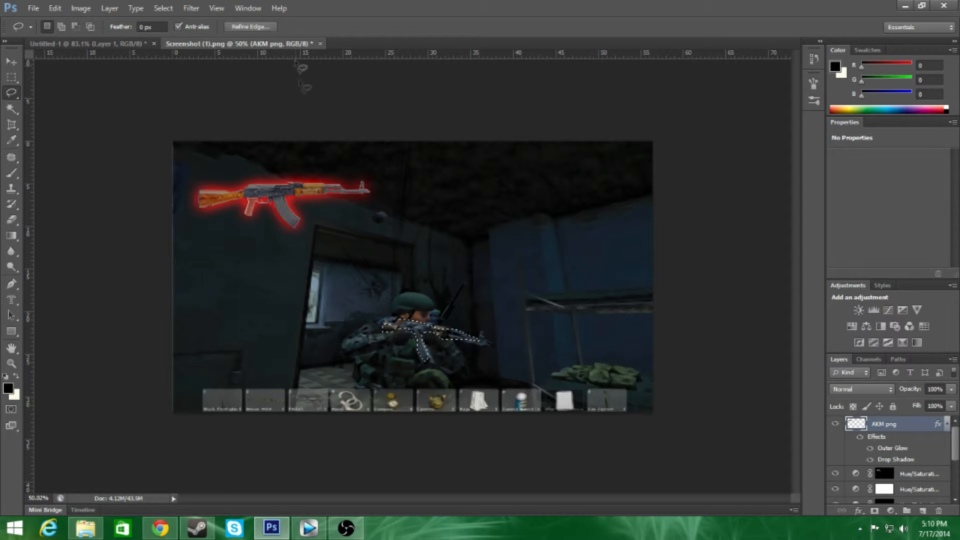
{"action": "left_click", "coordinate": [163, 8]}
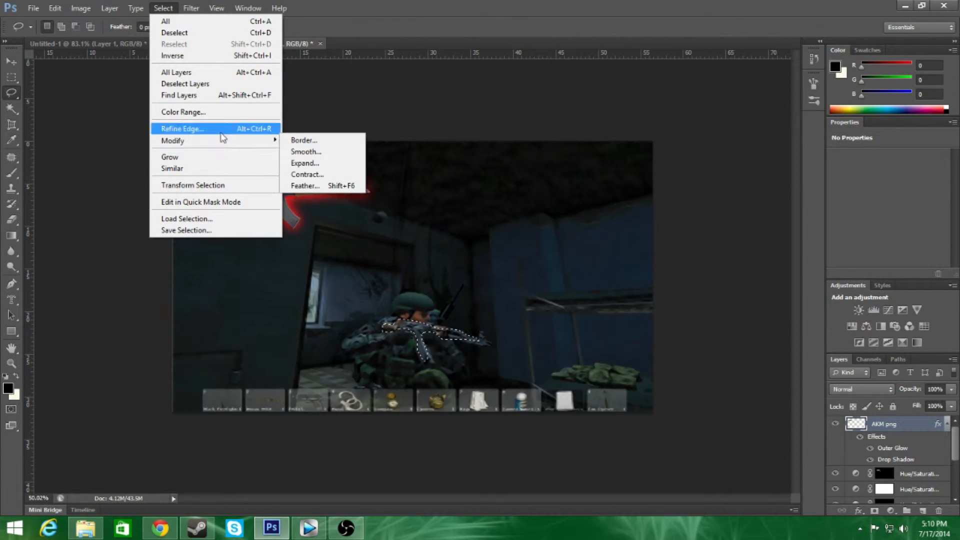
{"action": "left_click", "coordinate": [360, 4]}
Select Layer 0 and apply the Sharpen filter to the selected area of the soldier's rifle.
{"action": "left_click_drag", "start_coordinate": [955, 444], "coordinate": [955, 476]}
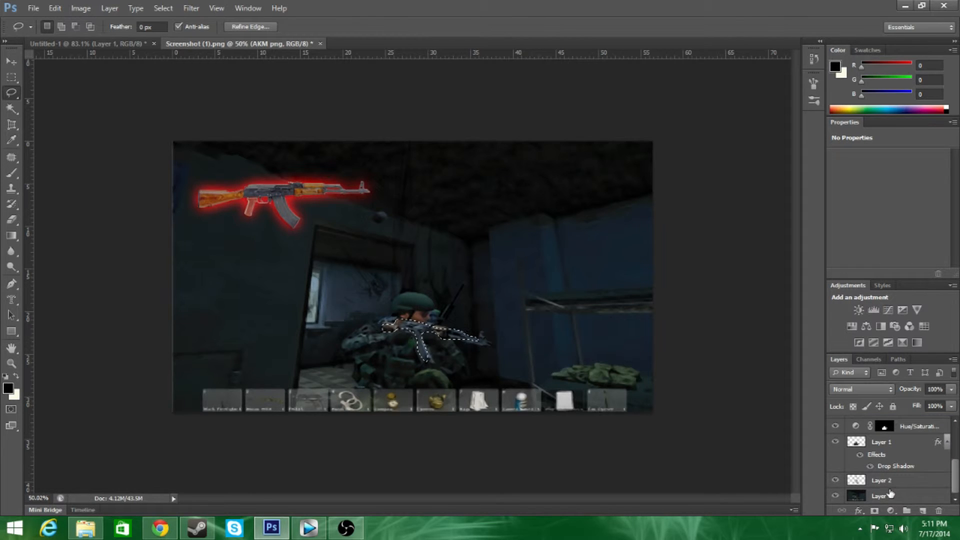
{"action": "left_click", "coordinate": [881, 496]}
{"action": "left_click", "coordinate": [189, 9]}
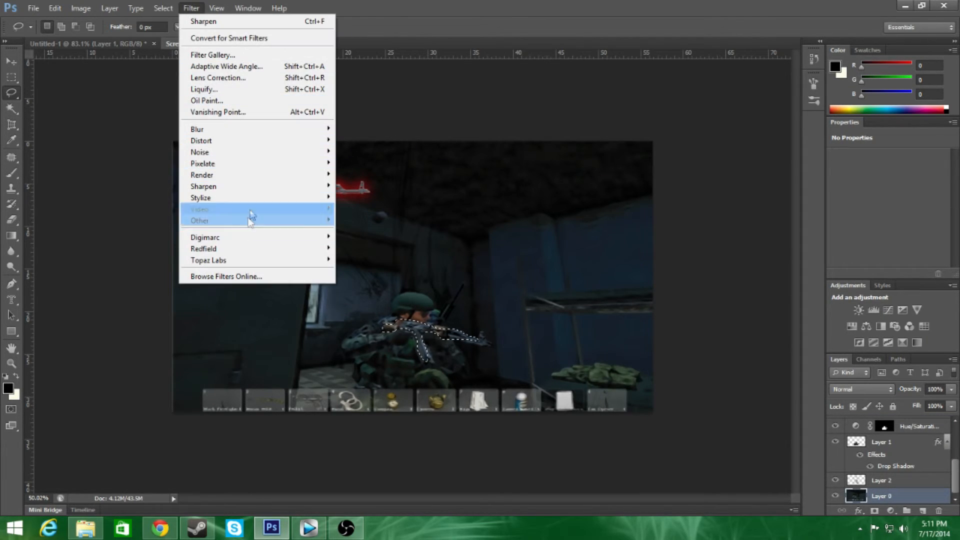
{"action": "mouse_move", "coordinate": [250, 190]}
{"action": "left_click", "coordinate": [354, 187]}
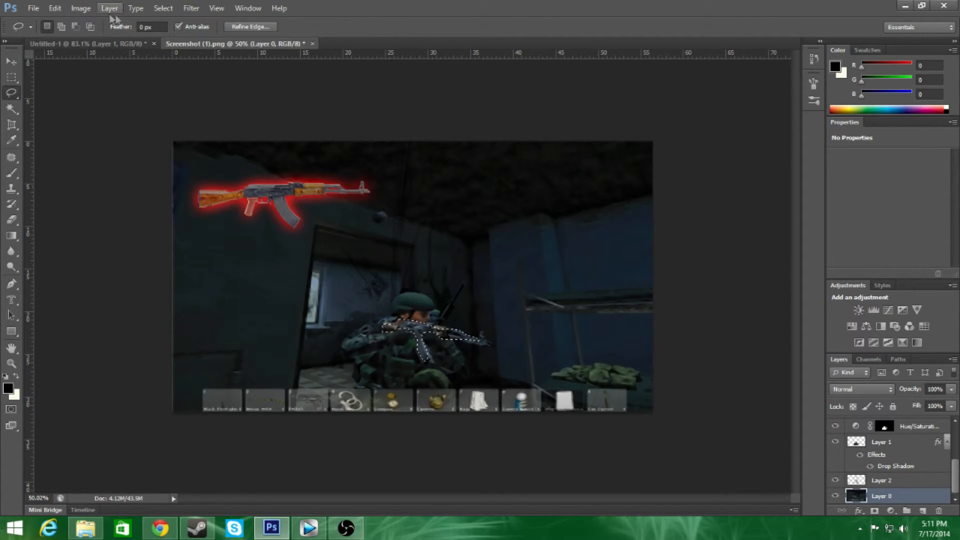
Apply Sharpen a second time to the soldier's rifle area on Layer 0 and clear the selection.
{"action": "left_click", "coordinate": [163, 8]}
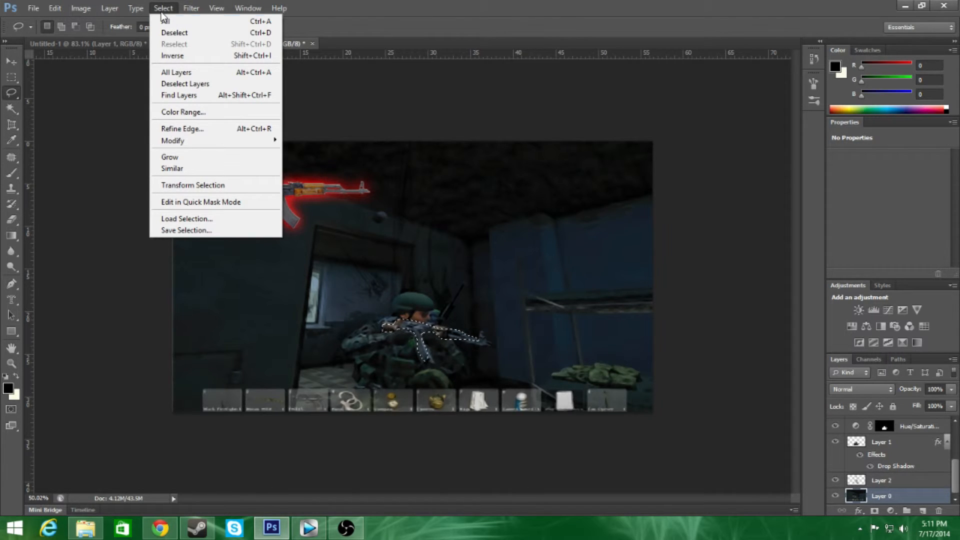
{"action": "mouse_move", "coordinate": [191, 9]}
{"action": "mouse_move", "coordinate": [240, 200]}
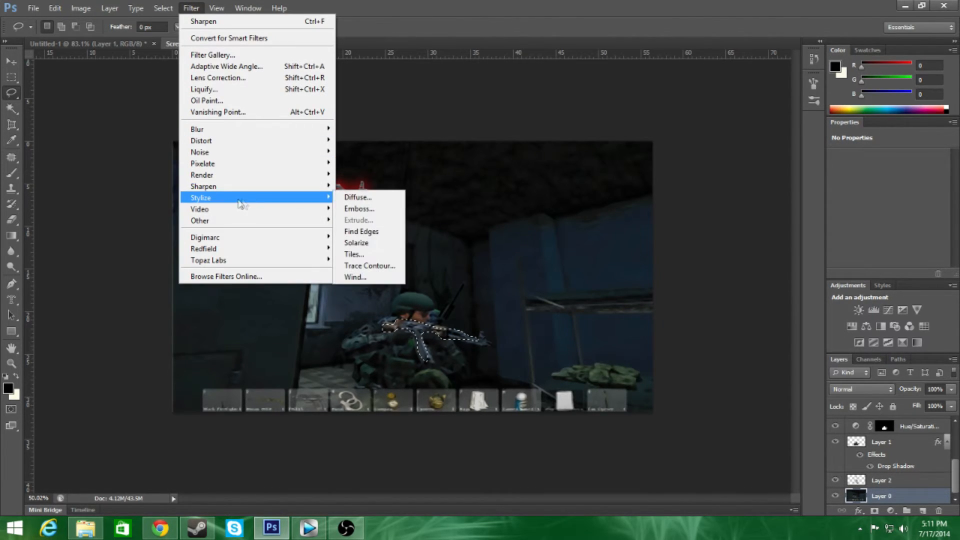
{"action": "left_click", "coordinate": [350, 187]}
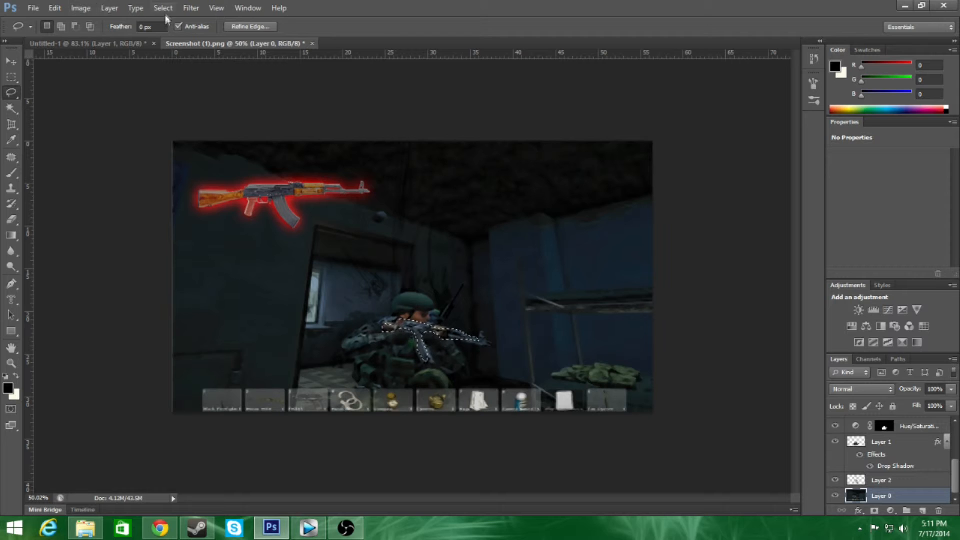
{"action": "left_click", "coordinate": [164, 9]}
{"action": "left_click", "coordinate": [174, 30]}
Add the black 36 pt text "Dayz AKM Find and Guide" in a text box across the upper part of the image.
{"action": "left_click_drag", "start_coordinate": [956, 485], "coordinate": [950, 399]}
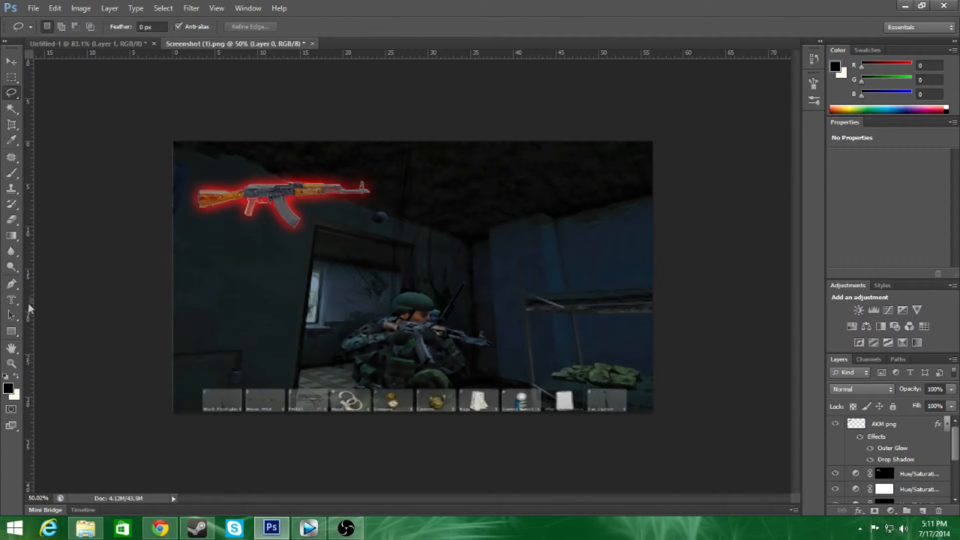
{"action": "left_click_drag", "start_coordinate": [11, 300], "coordinate": [34, 300]}
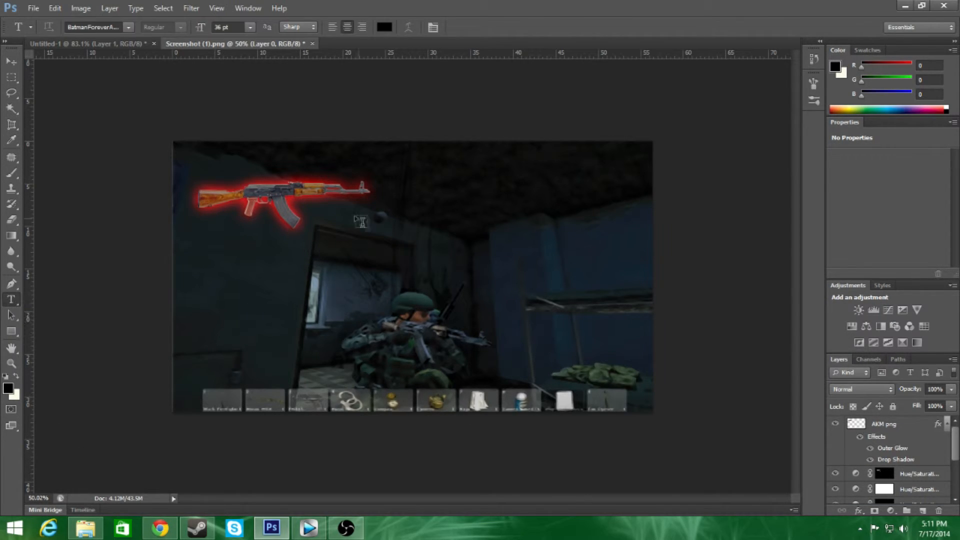
{"action": "left_click_drag", "start_coordinate": [175, 160], "coordinate": [653, 292]}
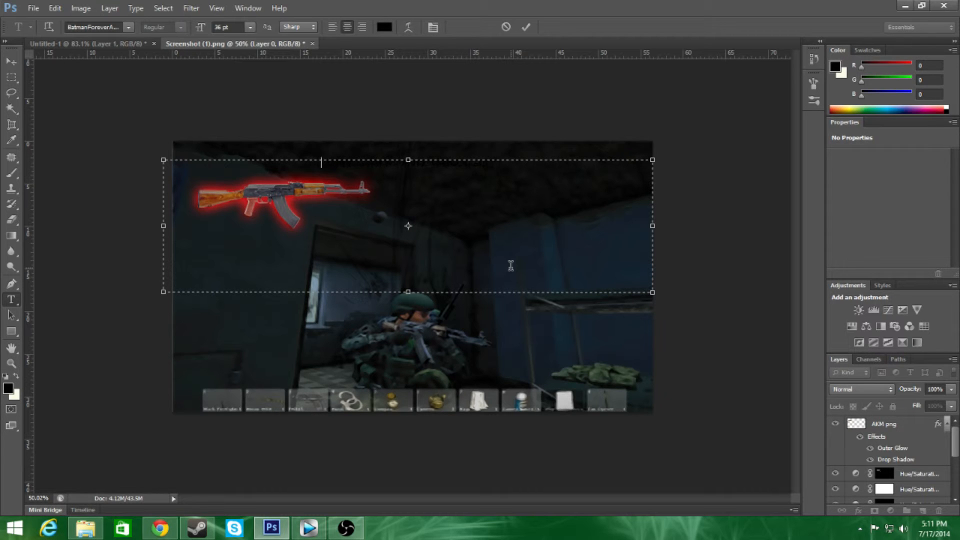
{"action": "left_click", "coordinate": [521, 28]}
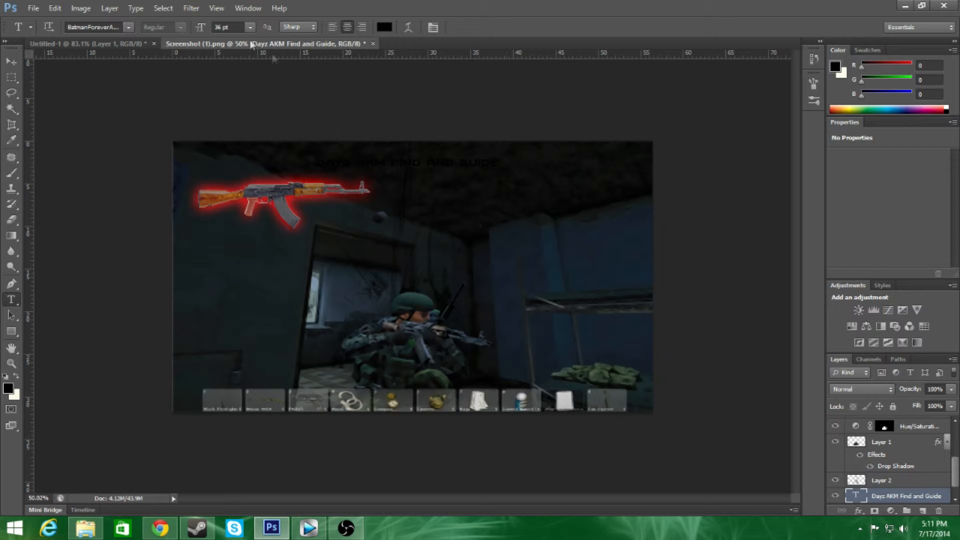
{"action": "left_click", "coordinate": [857, 497], "text": "ctrl"}
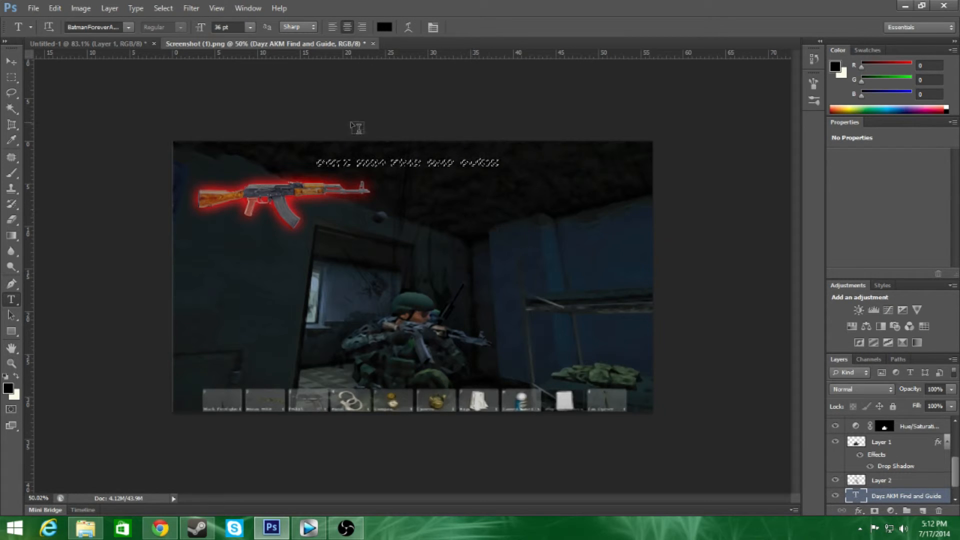
{"action": "left_click", "coordinate": [163, 8]}
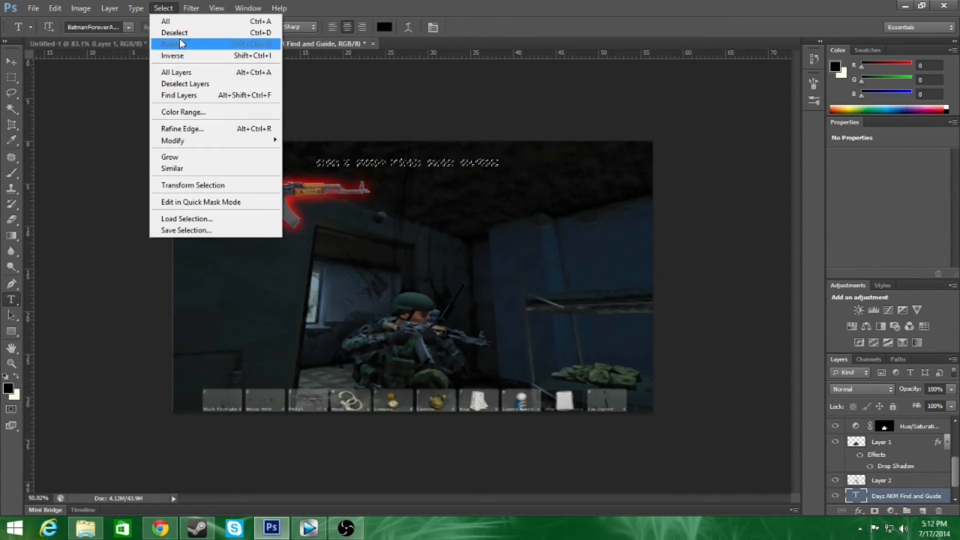
{"action": "left_click", "coordinate": [177, 32]}
Enlarge the "Dayz AKM Find and Guide" text to about 72 pt and position it just above the soldier.
{"action": "key", "text": "ctrl+t"}
{"action": "left_click_drag", "start_coordinate": [653, 157], "coordinate": [729, 123]}
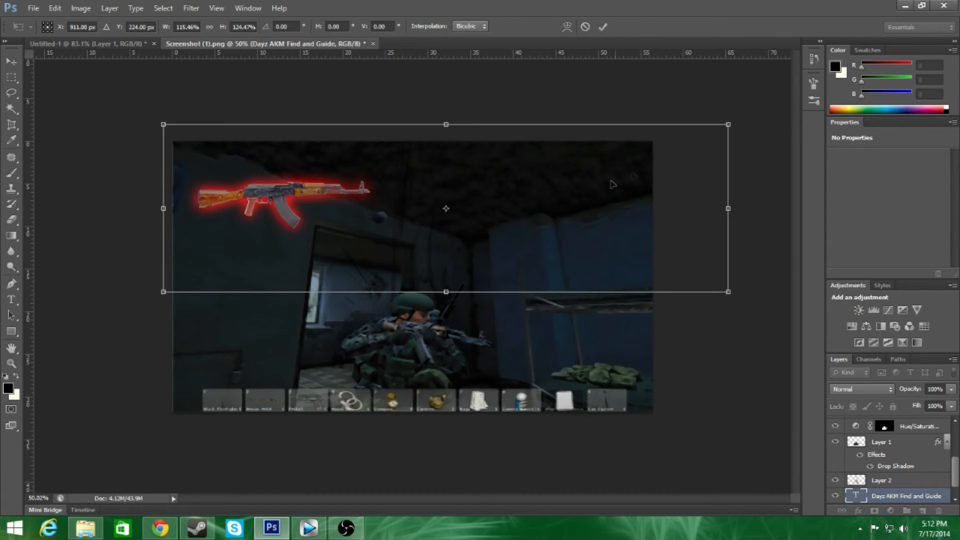
{"action": "left_click_drag", "start_coordinate": [602, 196], "coordinate": [609, 294]}
{"action": "left_click_drag", "start_coordinate": [737, 221], "coordinate": [812, 159]}
{"action": "left_click_drag", "start_coordinate": [674, 249], "coordinate": [579, 311]}
{"action": "left_click_drag", "start_coordinate": [78, 221], "coordinate": [5, 182]}
{"action": "left_click_drag", "start_coordinate": [388, 309], "coordinate": [472, 357]}
{"action": "scroll", "coordinate": [409, 322], "scroll_direction": "down", "scroll_amount": 3}
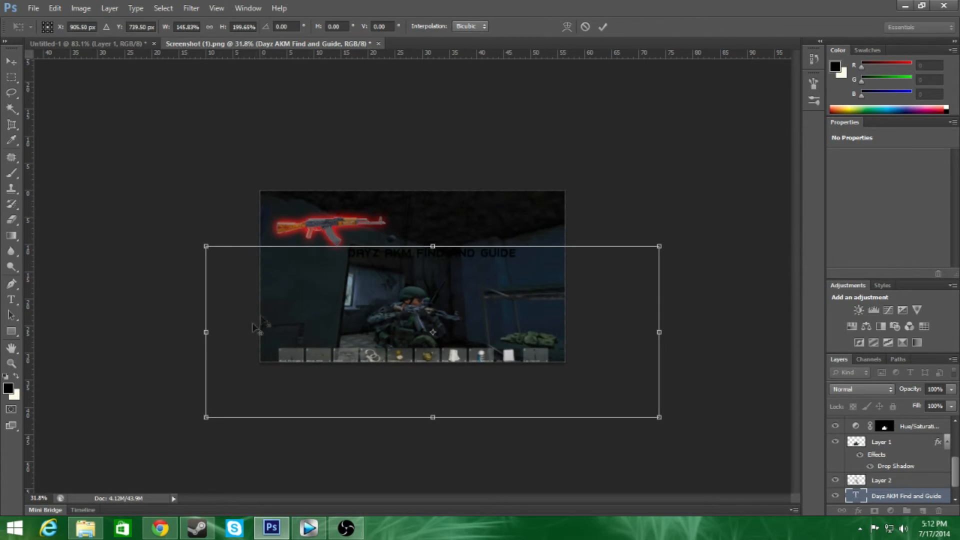
{"action": "left_click_drag", "start_coordinate": [204, 333], "coordinate": [112, 332]}
{"action": "left_click_drag", "start_coordinate": [373, 305], "coordinate": [403, 321]}
{"action": "left_click", "coordinate": [602, 27]}
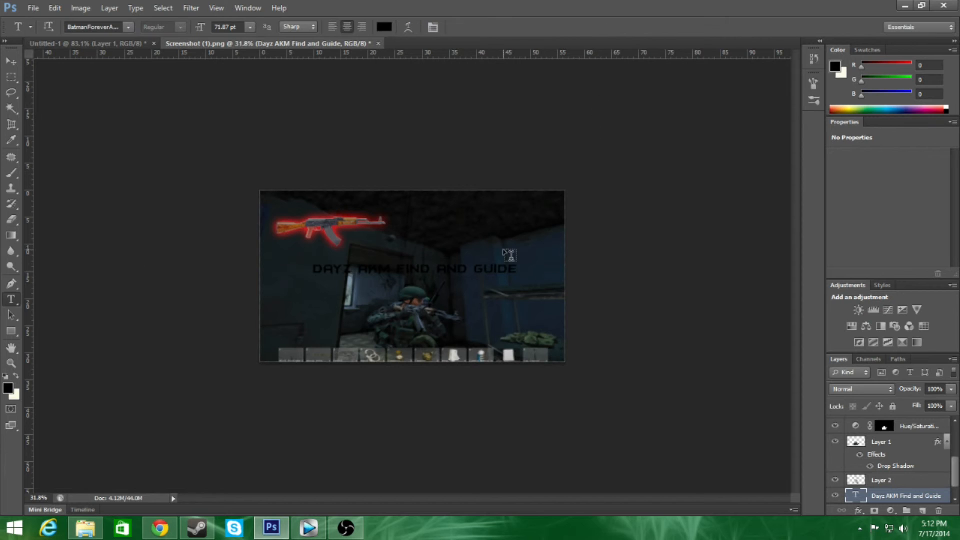
{"action": "scroll", "coordinate": [530, 272], "scroll_direction": "up", "scroll_amount": 3}
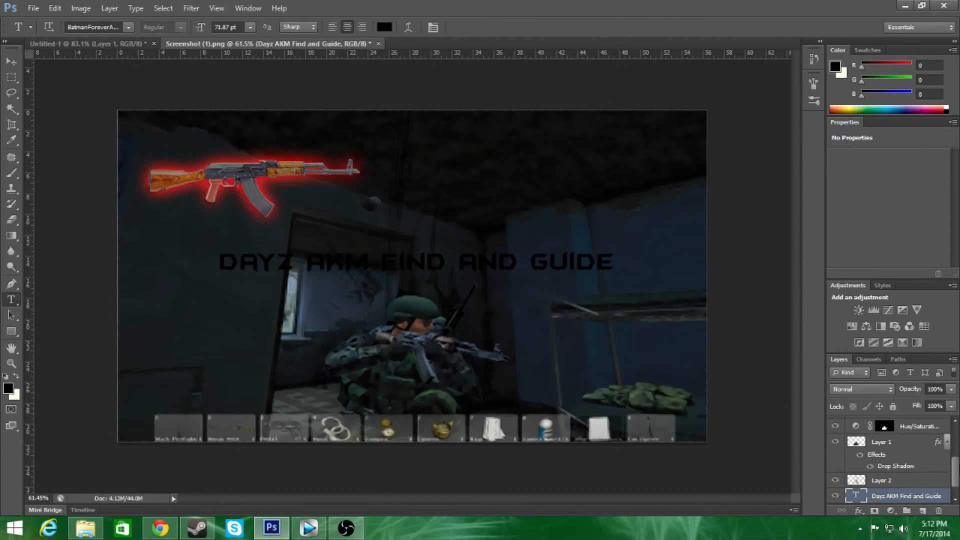
Delete the Hue/Saturation 1 adjustment layer and its mask from directly beneath the AKM png layer.
{"action": "left_click_drag", "start_coordinate": [956, 471], "coordinate": [957, 449]}
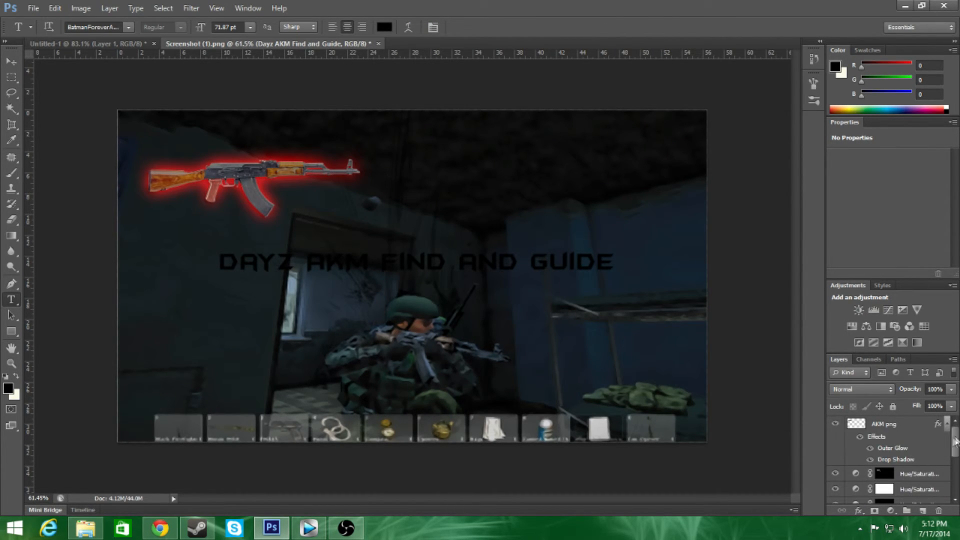
{"action": "left_click", "coordinate": [885, 474]}
{"action": "left_click", "coordinate": [938, 510]}
{"action": "left_click", "coordinate": [455, 198]}
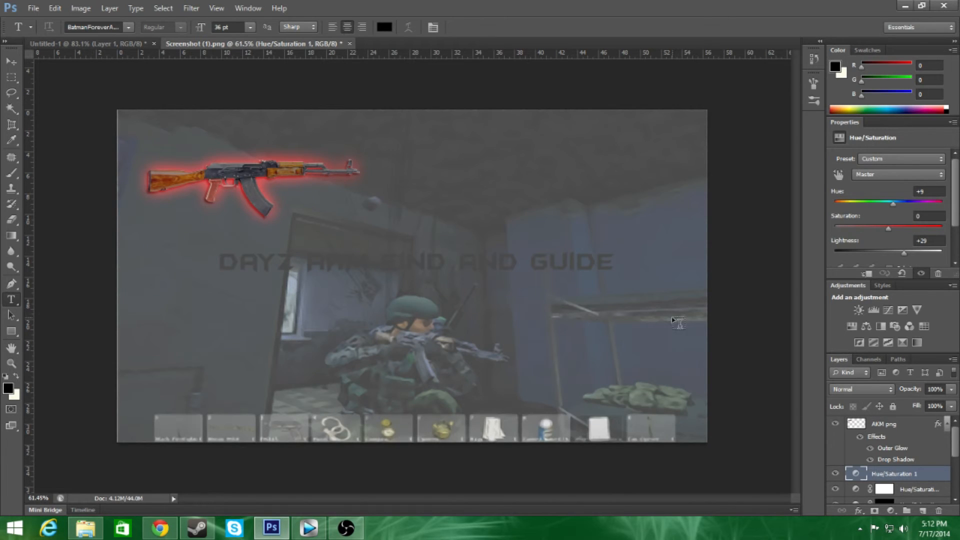
{"action": "left_click", "coordinate": [938, 510]}
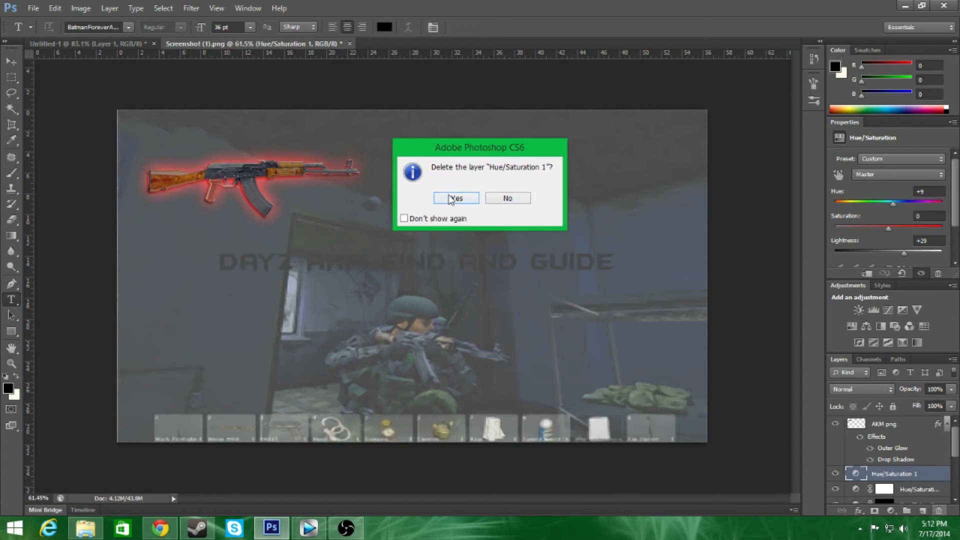
{"action": "left_click", "coordinate": [449, 197]}
Widen the AKM png rifle to about 124%, tilt it about 13° counter-clockwise and fit it in the image's upper-left corner.
{"action": "left_click", "coordinate": [893, 425]}
{"action": "key", "text": "ctrl+t"}
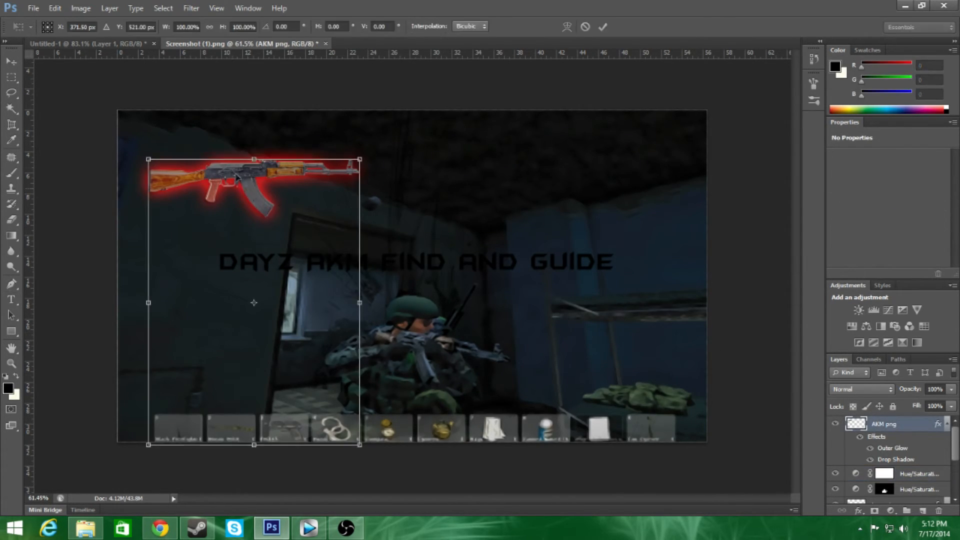
{"action": "mouse_move", "coordinate": [249, 173]}
{"action": "left_mouse_down"}
{"action": "mouse_move", "coordinate": [344, 231]}
{"action": "mouse_move", "coordinate": [251, 171]}
{"action": "left_mouse_up"}
{"action": "left_click_drag", "start_coordinate": [360, 152], "coordinate": [407, 156]}
{"action": "left_click_drag", "start_coordinate": [440, 255], "coordinate": [549, 157]}
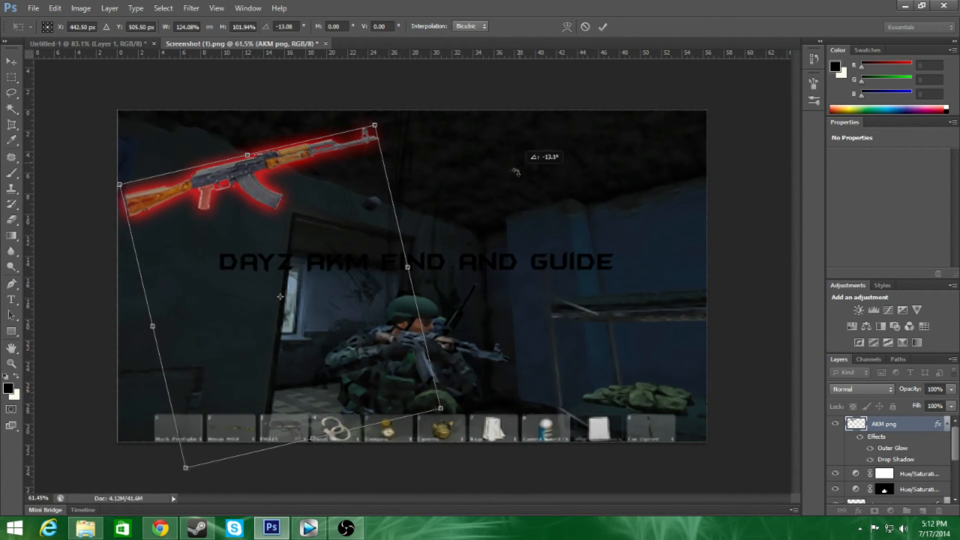
{"action": "left_click_drag", "start_coordinate": [186, 469], "coordinate": [181, 475]}
{"action": "left_click_drag", "start_coordinate": [310, 234], "coordinate": [306, 241]}
{"action": "left_click", "coordinate": [602, 27]}
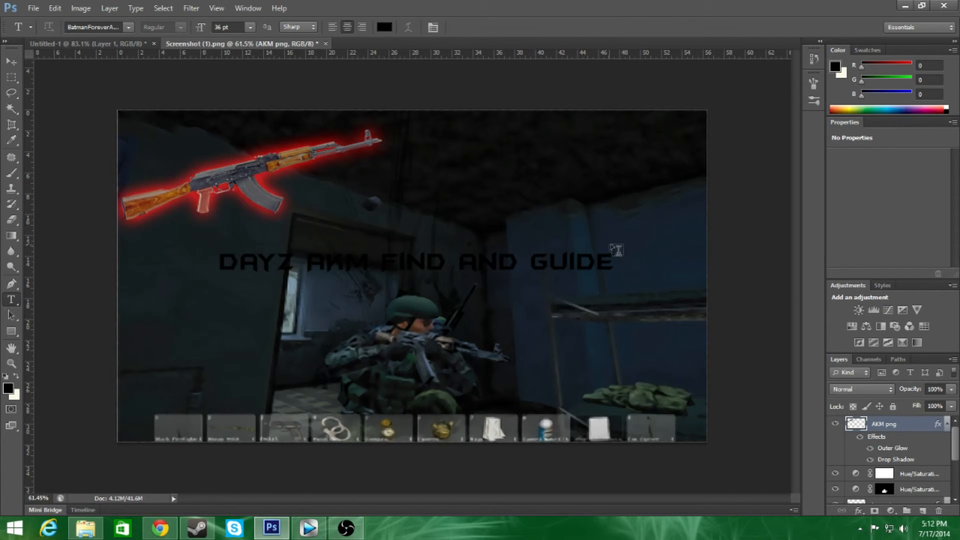
Enlarge the "Dayz AKM Find and Guide" text slightly to about 77 pt, keeping it above the soldier.
{"action": "left_click_drag", "start_coordinate": [954, 454], "coordinate": [953, 493]}
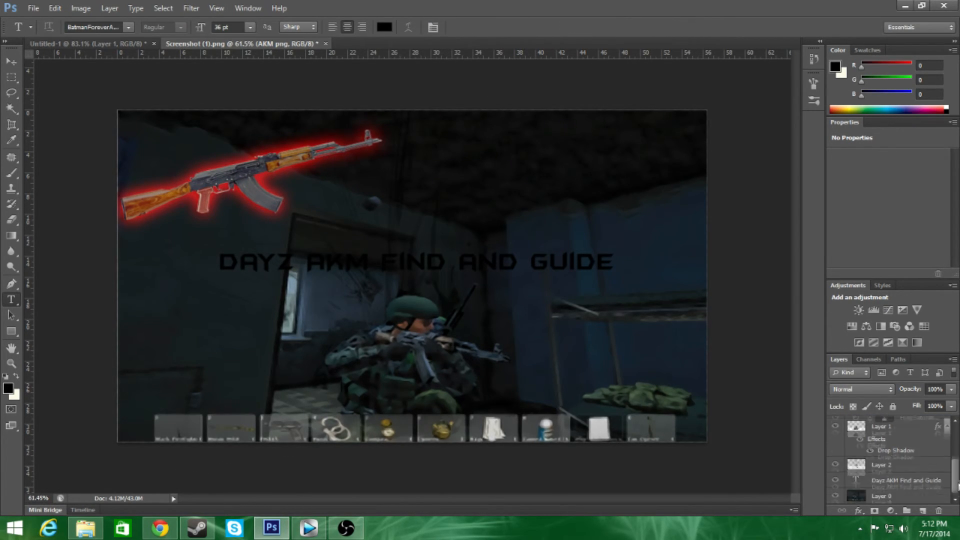
{"action": "left_click", "coordinate": [906, 480]}
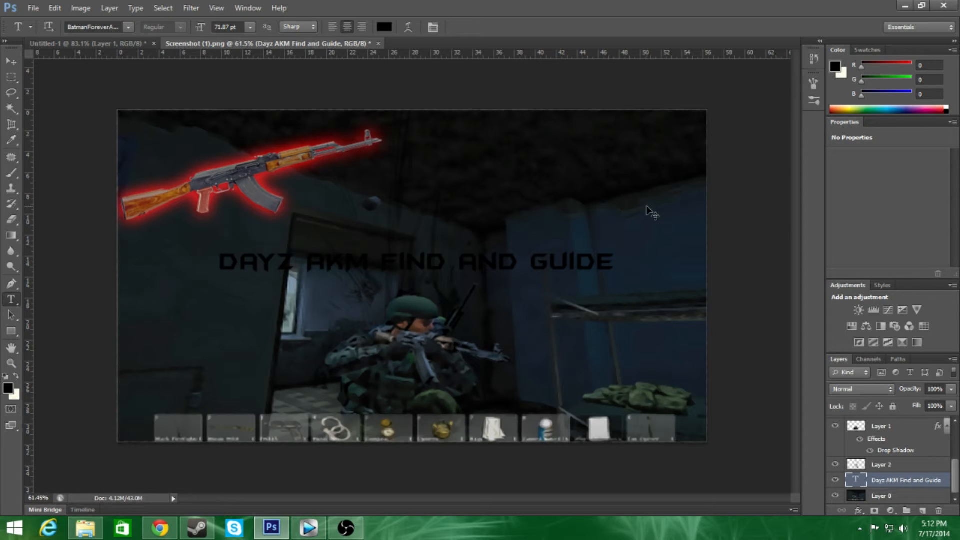
{"action": "key", "text": "ctrl+t"}
{"action": "scroll", "coordinate": [620, 305], "scroll_direction": "down", "scroll_amount": 3}
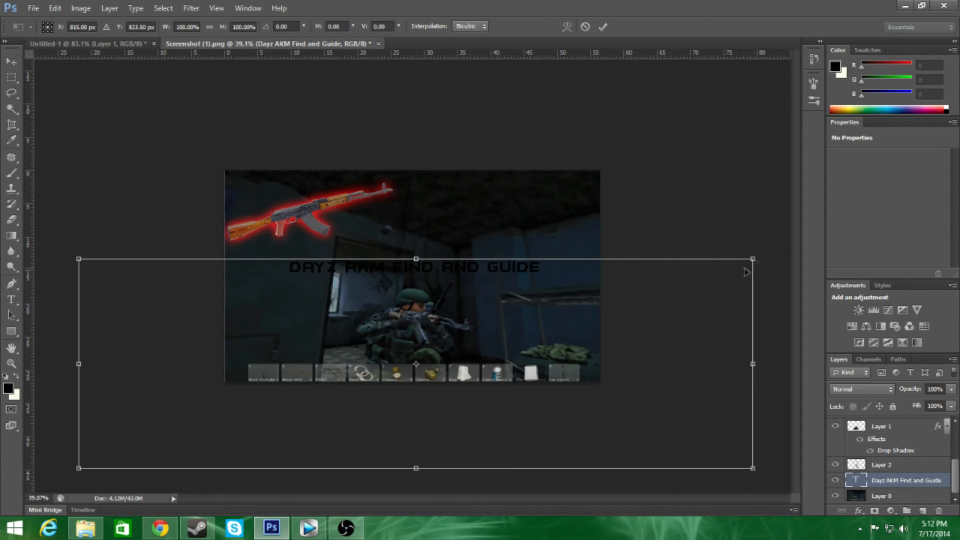
{"action": "left_click_drag", "start_coordinate": [752, 259], "coordinate": [779, 244]}
{"action": "left_click_drag", "start_coordinate": [615, 290], "coordinate": [603, 303]}
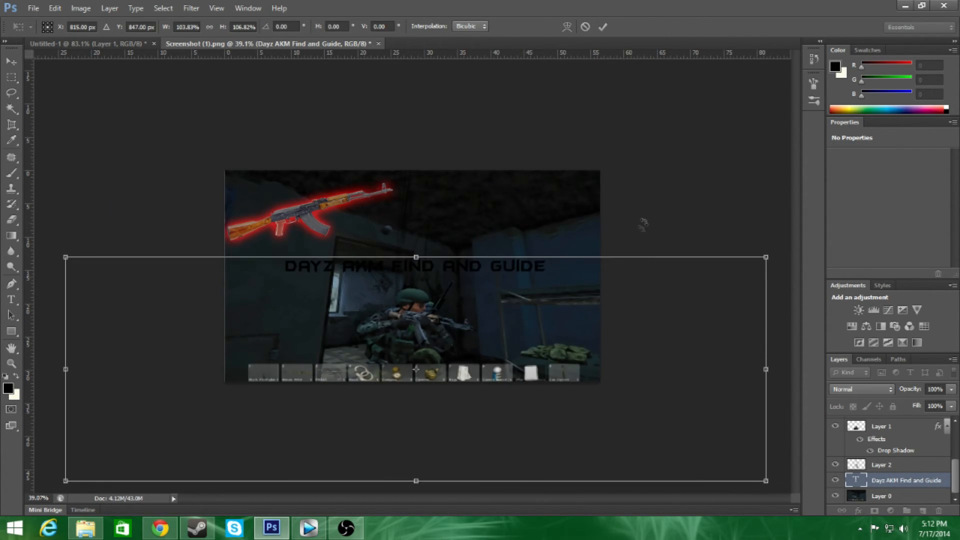
{"action": "left_click", "coordinate": [603, 27]}
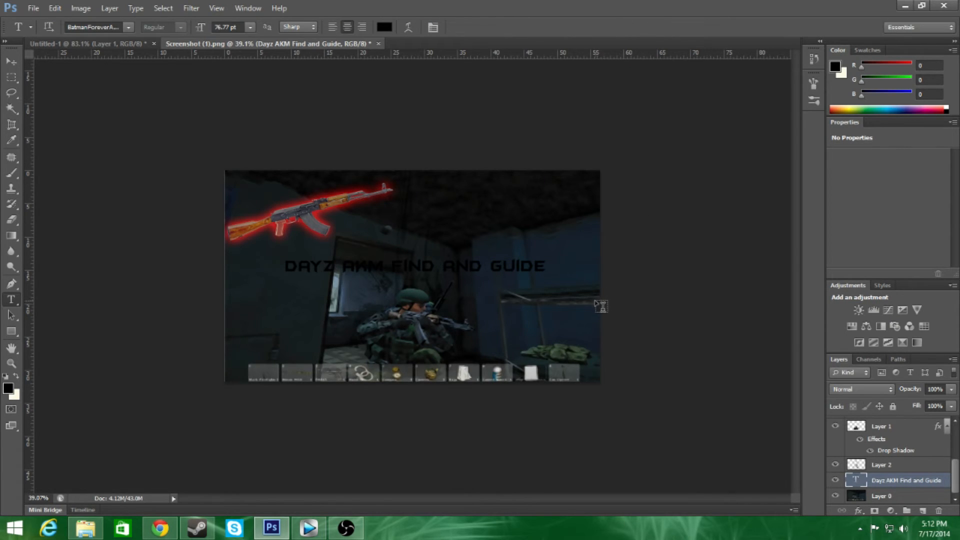
Move the "Dayz AKM Find and Guide" text layer above the AKM png layer to the top of the layer stack.
{"action": "scroll", "coordinate": [893, 477], "scroll_direction": "up", "scroll_amount": 3}
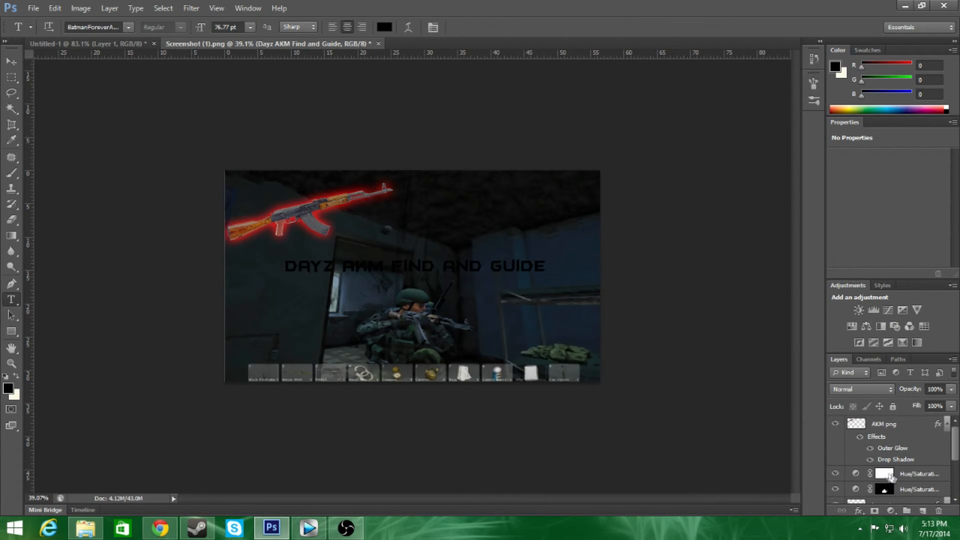
{"action": "scroll", "coordinate": [418, 420], "scroll_direction": "up", "scroll_amount": 3}
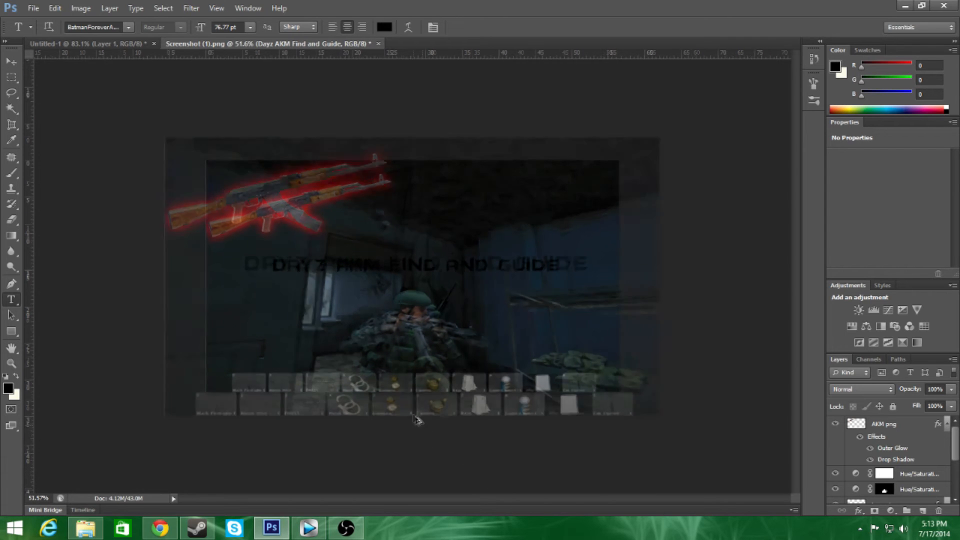
{"action": "left_click_drag", "start_coordinate": [956, 459], "coordinate": [925, 426]}
{"action": "scroll", "coordinate": [915, 455], "scroll_direction": "up", "scroll_amount": 3}
{"action": "left_click_drag", "start_coordinate": [896, 501], "coordinate": [865, 429]}
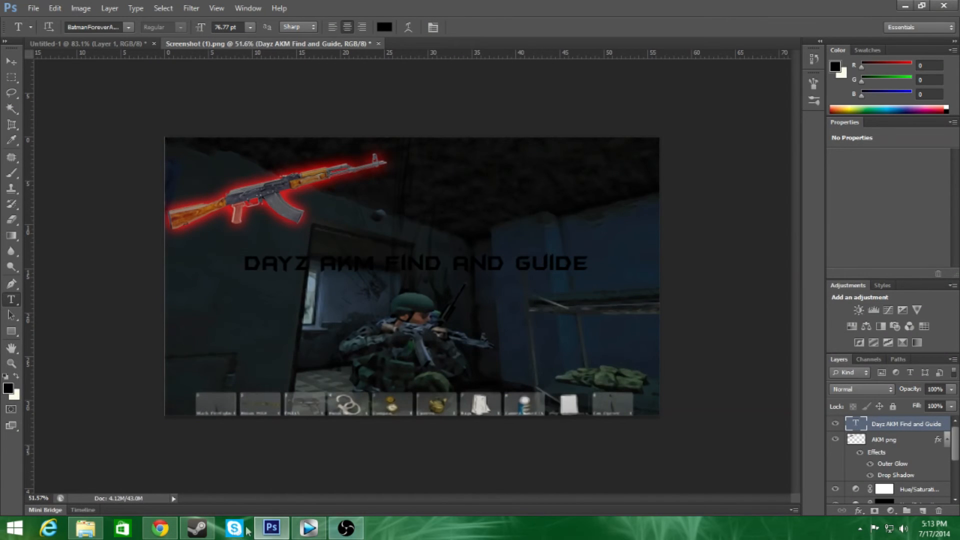
Place the patterns-steel_00408708 image in the document so that it covers the title text.
{"action": "left_click", "coordinate": [85, 528]}
{"action": "left_click_drag", "start_coordinate": [242, 359], "coordinate": [489, 286]}
{"action": "left_click_drag", "start_coordinate": [185, 134], "coordinate": [183, 220]}
{"action": "key", "text": "Return"}
{"action": "key", "text": "t"}
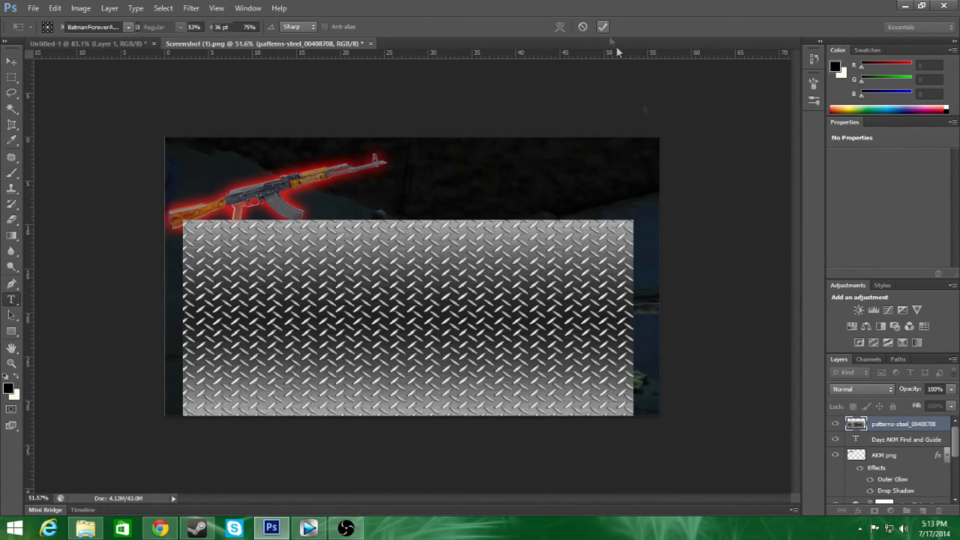
Copy the steel pattern within the title text's outline to a new layer and delete the patterns-steel_00408708 layer.
{"action": "left_click", "coordinate": [857, 441], "text": "ctrl"}
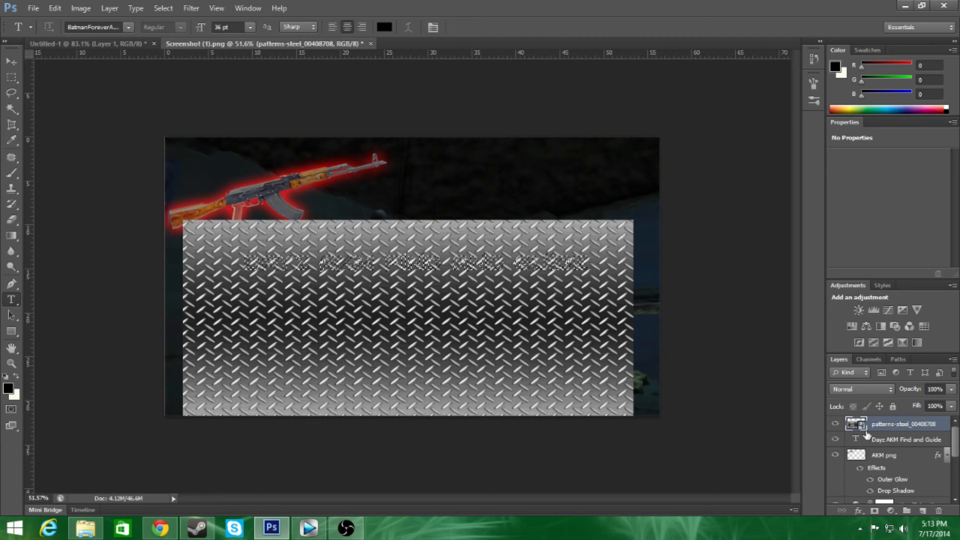
{"action": "key", "text": "ctrl+j"}
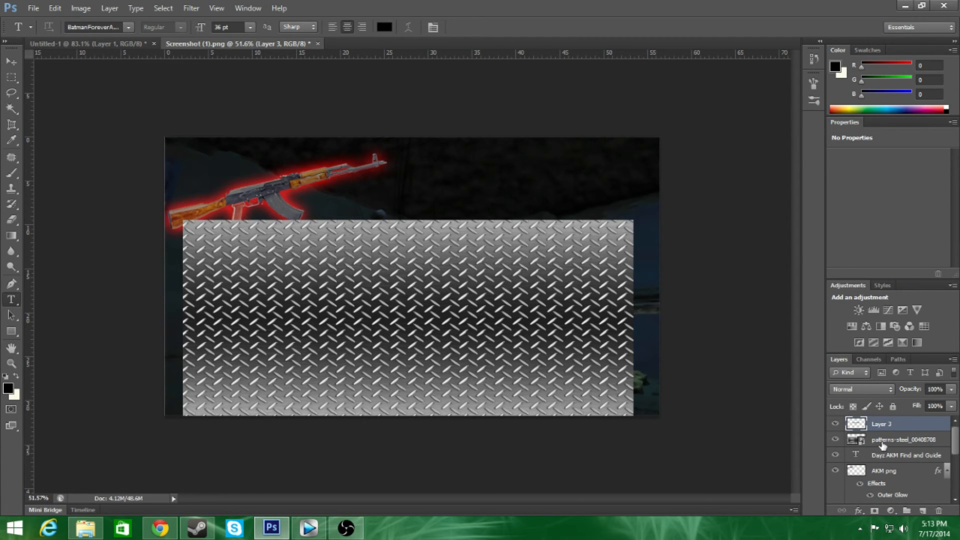
{"action": "left_click", "coordinate": [883, 444]}
{"action": "left_click", "coordinate": [939, 511]}
{"action": "left_click", "coordinate": [476, 199]}
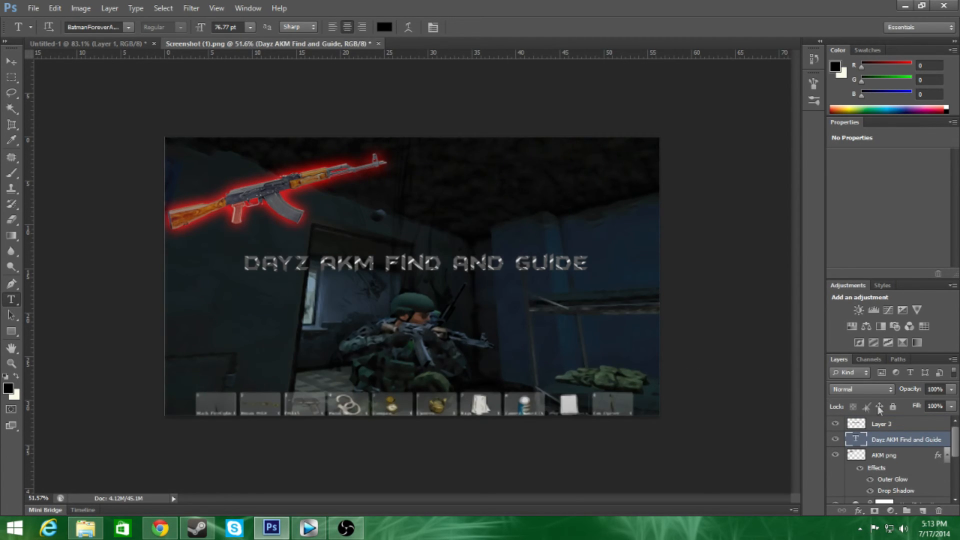
Merge Layer 3 with the "Dayz AKM Find and Guide" text layer.
{"action": "left_click", "coordinate": [890, 426]}
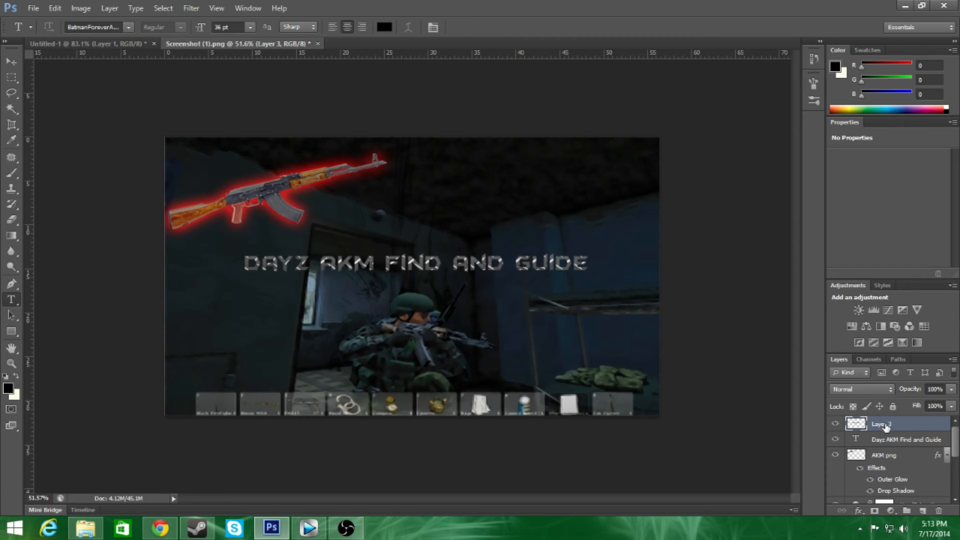
{"action": "left_click", "coordinate": [893, 441], "text": "ctrl"}
{"action": "right_click", "coordinate": [887, 423]}
{"action": "left_click", "coordinate": [886, 280]}
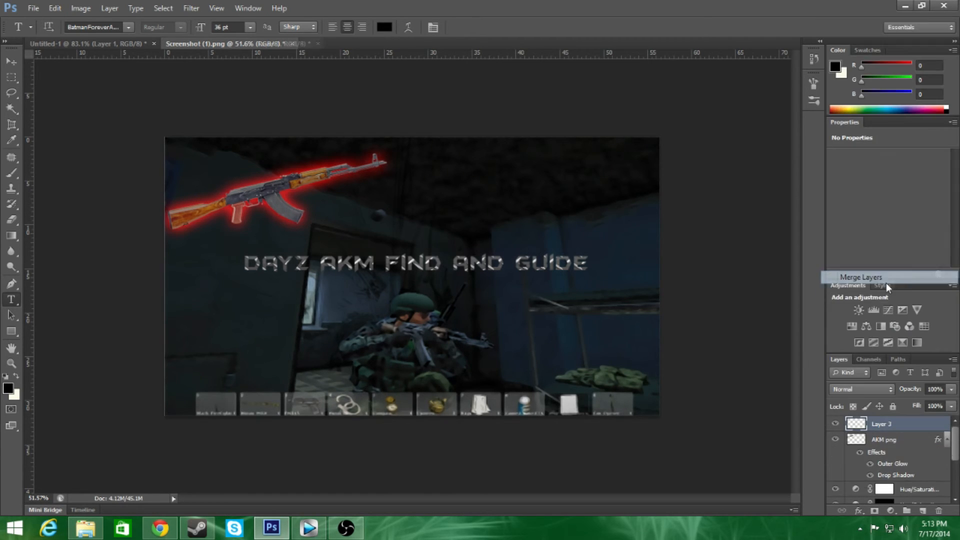
Expand the selection around the merged steel title lettering outward by a few pixels.
{"action": "left_click", "coordinate": [163, 8]}
{"action": "mouse_move", "coordinate": [193, 145]}
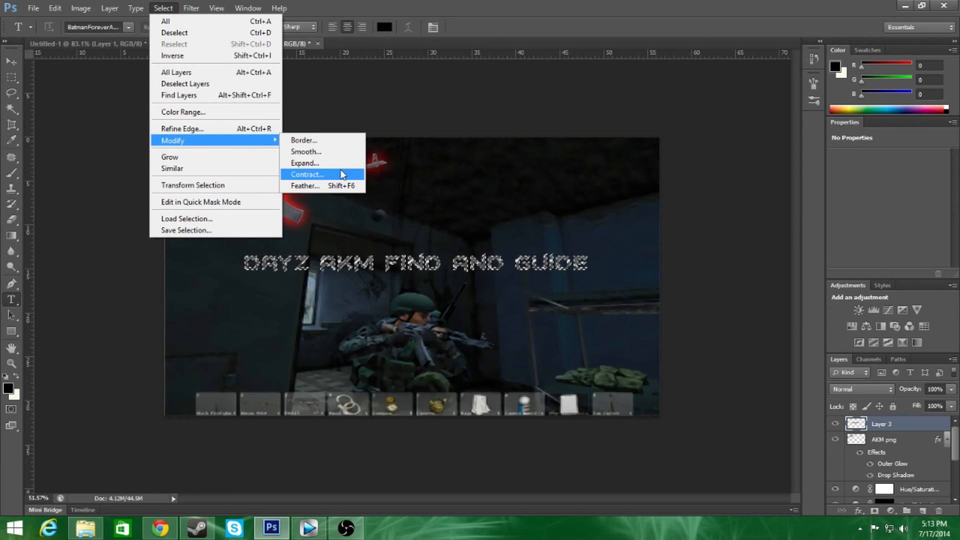
{"action": "left_click", "coordinate": [320, 166]}
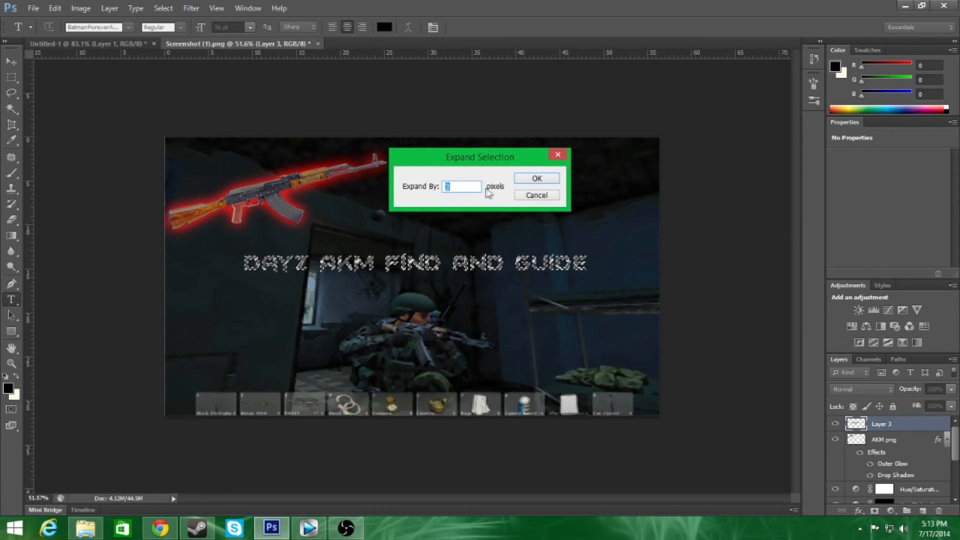
{"action": "left_click", "coordinate": [533, 179]}
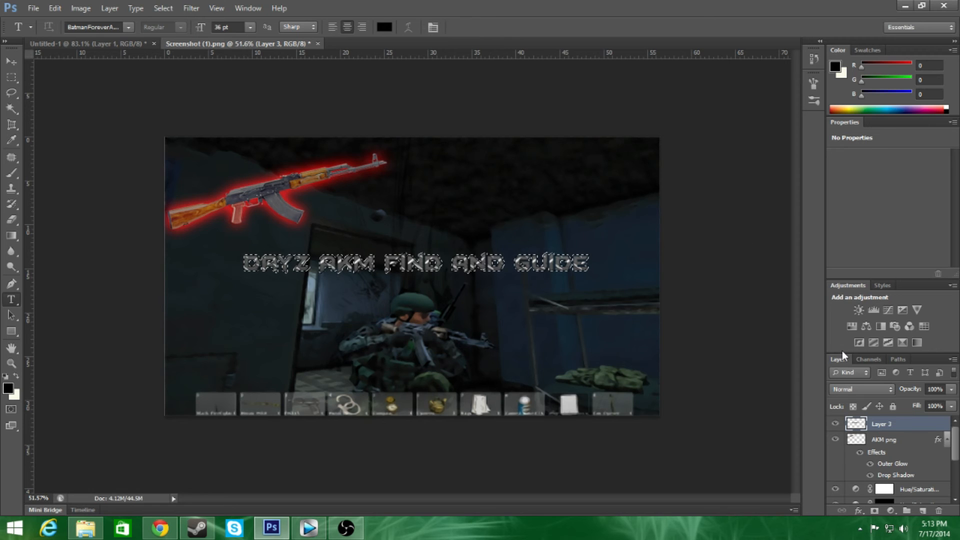
Fill the expanded title selection with the off-white gradient on a new layer and move that layer beneath Layer 3.
{"action": "left_click", "coordinate": [923, 511]}
{"action": "left_click", "coordinate": [11, 235]}
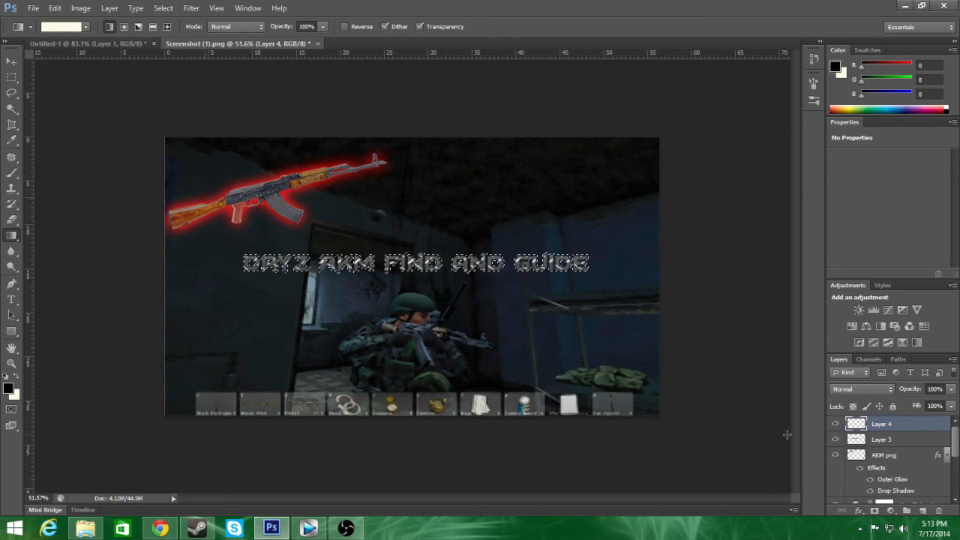
{"action": "left_click_drag", "start_coordinate": [922, 438], "coordinate": [903, 458]}
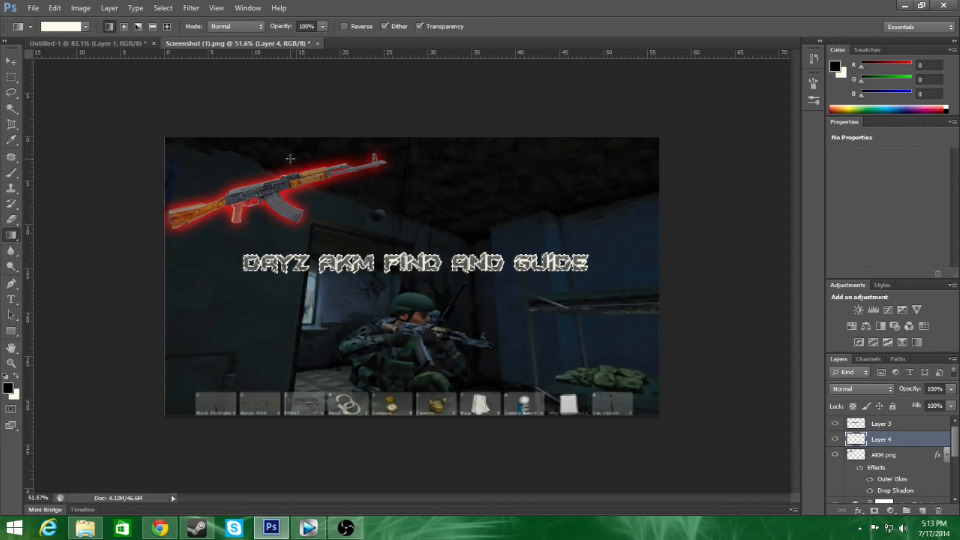
Clear the title selection and merge the steel lettering on Layer 3 down into the off-white outline on Layer 4.
{"action": "left_click", "coordinate": [163, 8]}
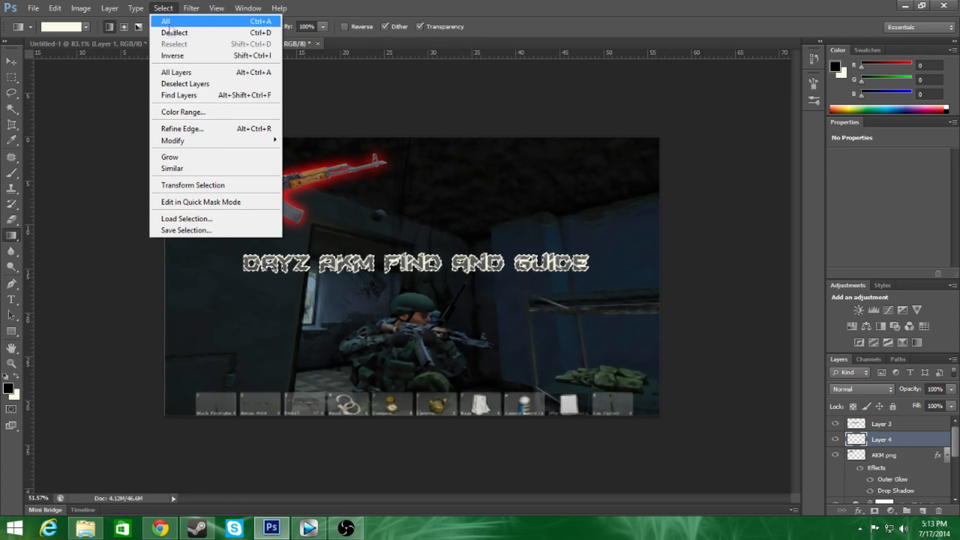
{"action": "left_click", "coordinate": [172, 33]}
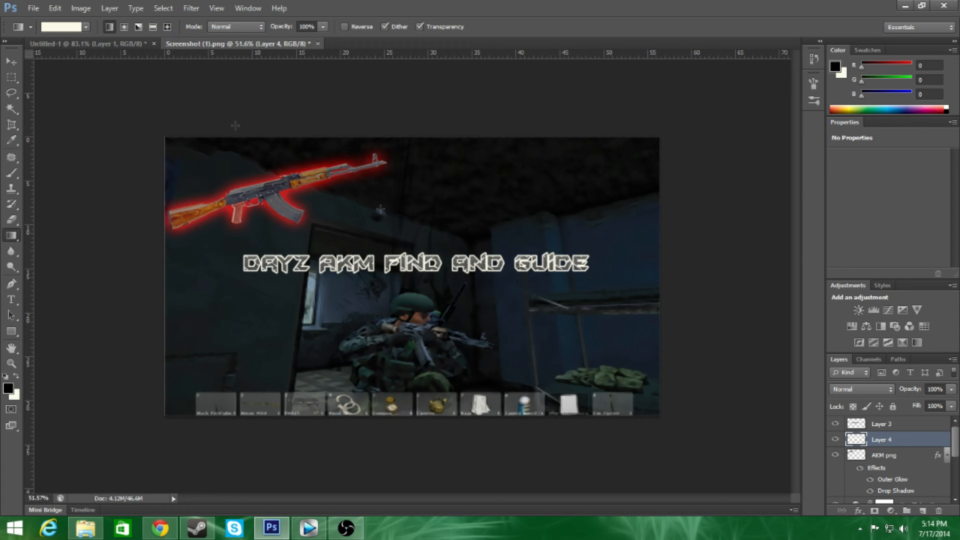
{"action": "left_click", "coordinate": [879, 426]}
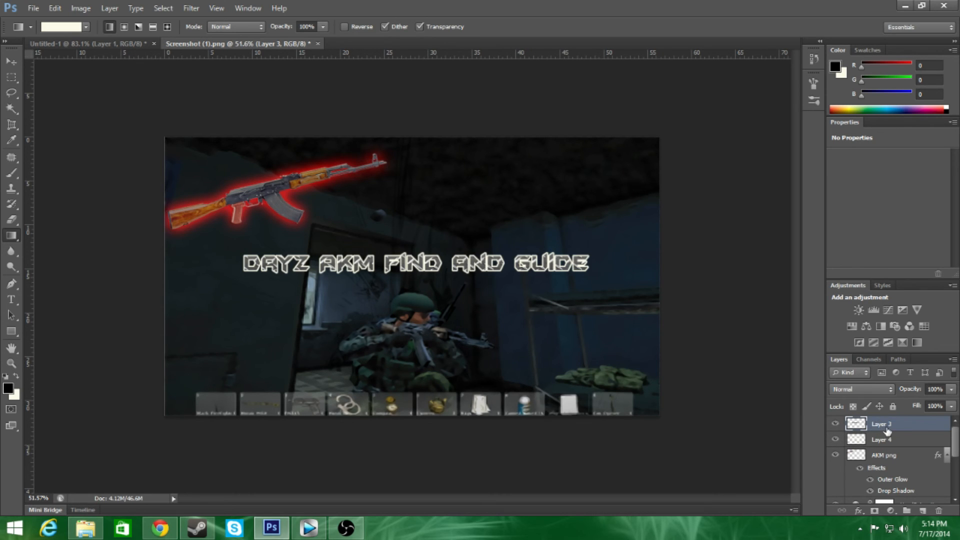
{"action": "right_click", "coordinate": [887, 431]}
{"action": "left_click", "coordinate": [880, 282]}
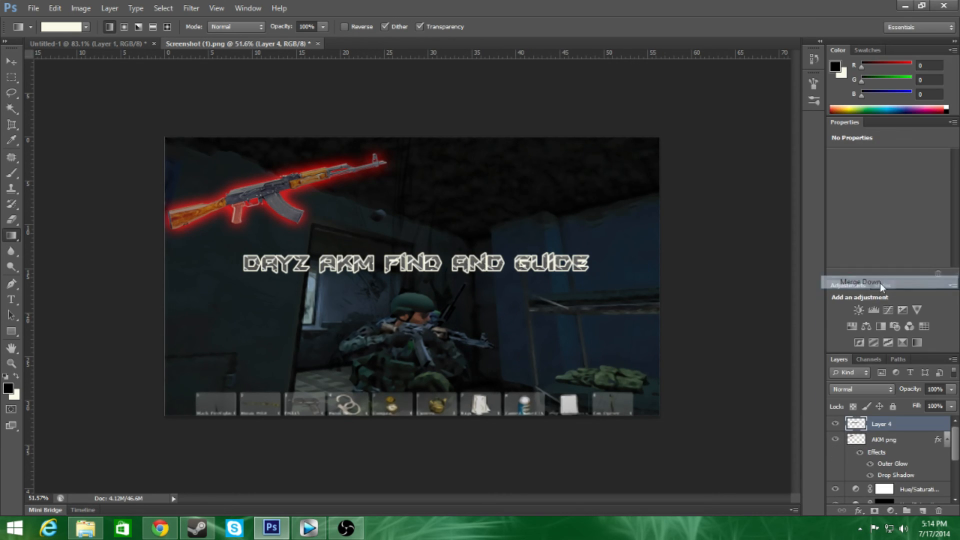
Change the outer glow colour of the AKM png layer to white (ffffff).
{"action": "double_click", "coordinate": [895, 440]}
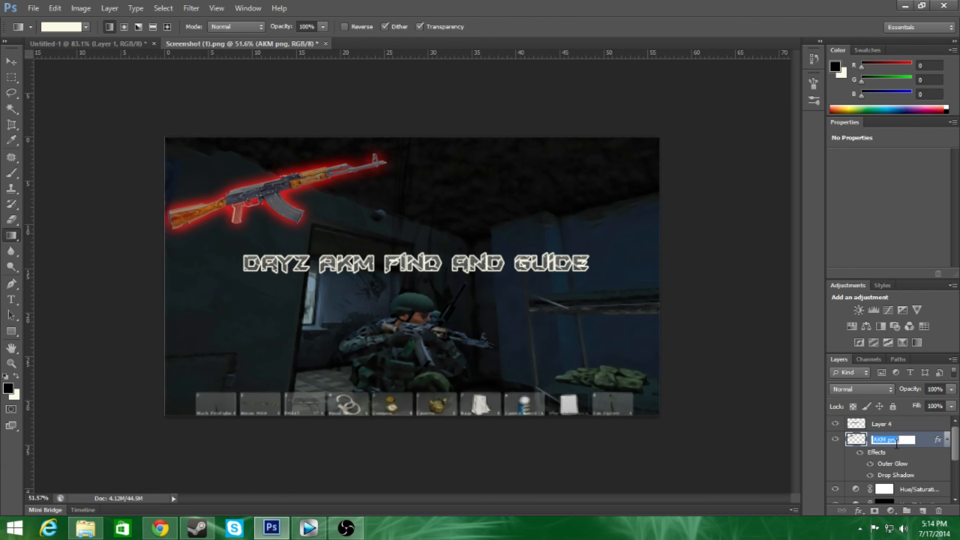
{"action": "double_click", "coordinate": [928, 449]}
{"action": "left_click", "coordinate": [638, 280]}
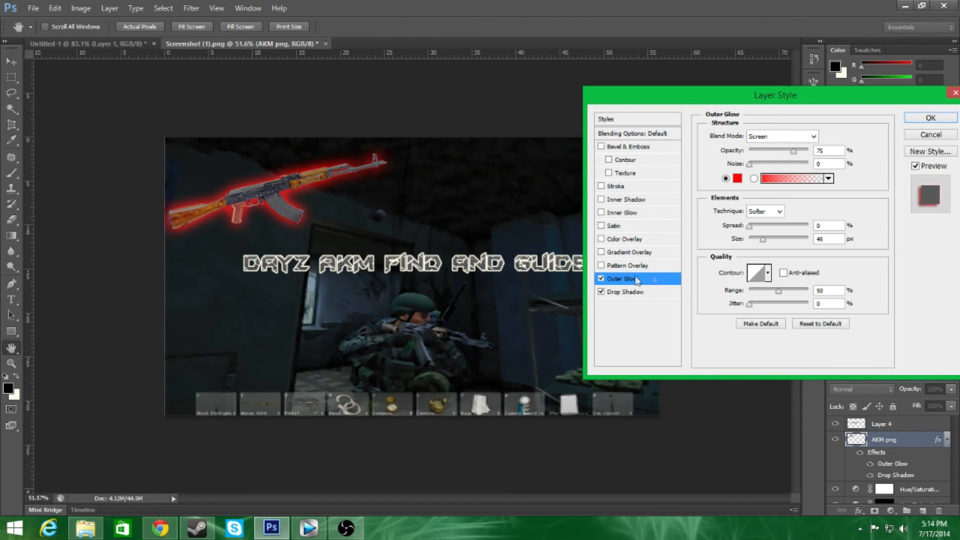
{"action": "left_click", "coordinate": [737, 178]}
{"action": "left_click", "coordinate": [489, 93]}
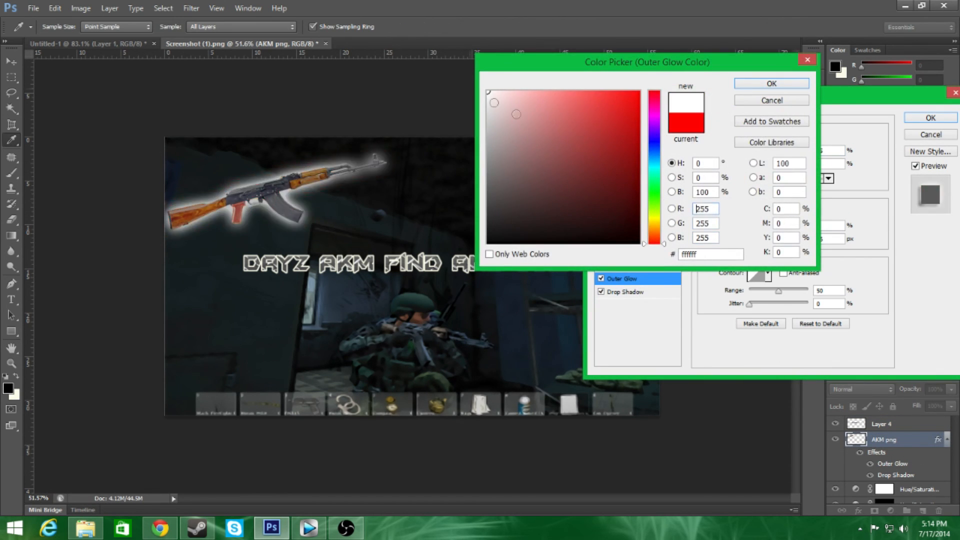
{"action": "left_click", "coordinate": [771, 83]}
{"action": "left_click", "coordinate": [930, 118]}
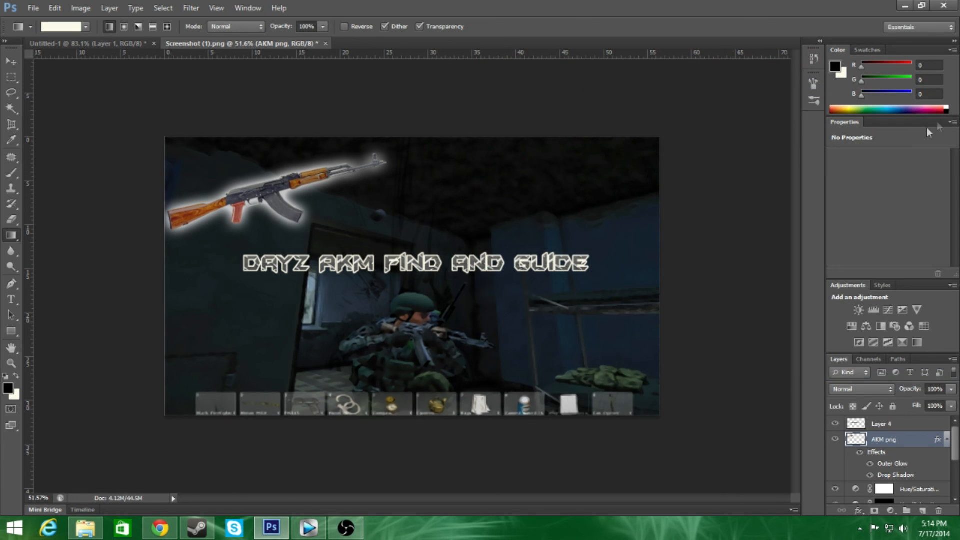
Free-transform the background image on Layer 0, stretching it leftward to 101.75% width.
{"action": "scroll", "coordinate": [634, 225], "scroll_direction": "down", "scroll_amount": 2}
{"action": "scroll", "coordinate": [649, 253], "scroll_direction": "up", "scroll_amount": 3}
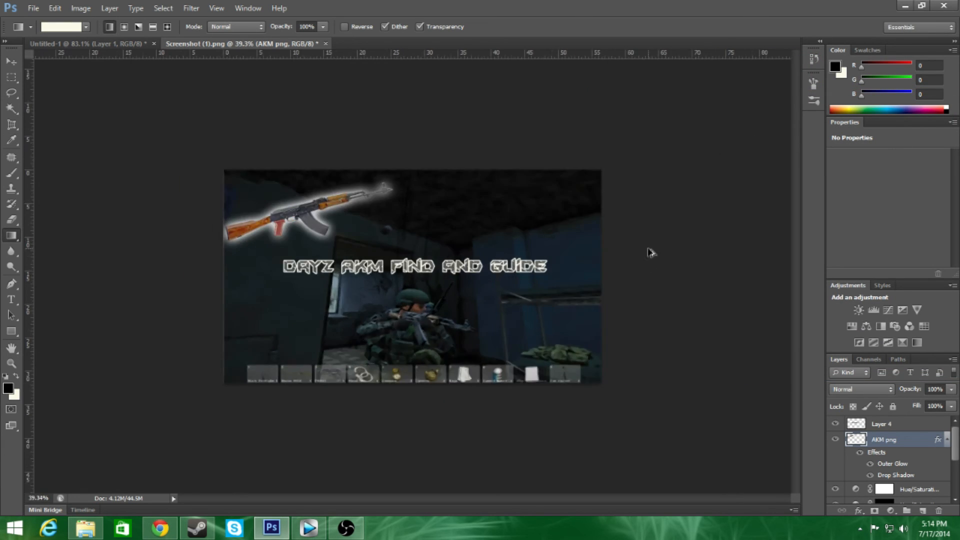
{"action": "scroll", "coordinate": [665, 300], "scroll_direction": "down", "scroll_amount": 2}
{"action": "scroll", "coordinate": [674, 329], "scroll_direction": "down", "scroll_amount": 1}
{"action": "scroll", "coordinate": [650, 317], "scroll_direction": "up", "scroll_amount": 1}
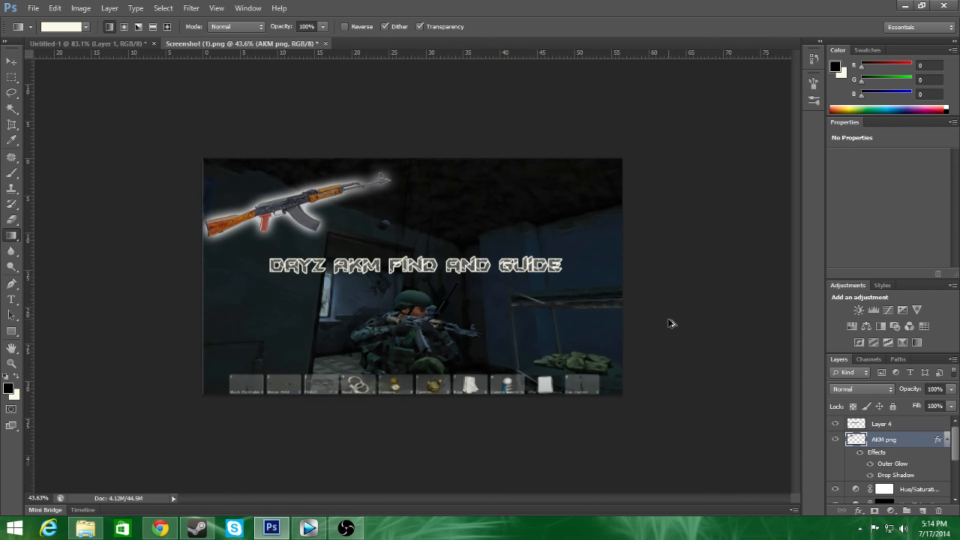
{"action": "scroll", "coordinate": [927, 450], "scroll_direction": "down", "scroll_amount": 2}
{"action": "scroll", "coordinate": [927, 450], "scroll_direction": "down", "scroll_amount": 2}
{"action": "left_click", "coordinate": [883, 496]}
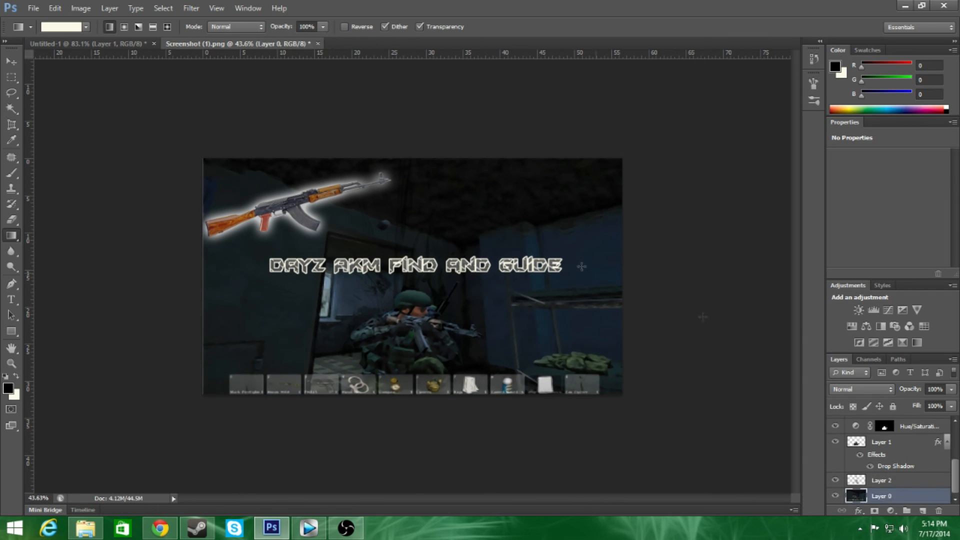
{"action": "key", "text": "ctrl+t"}
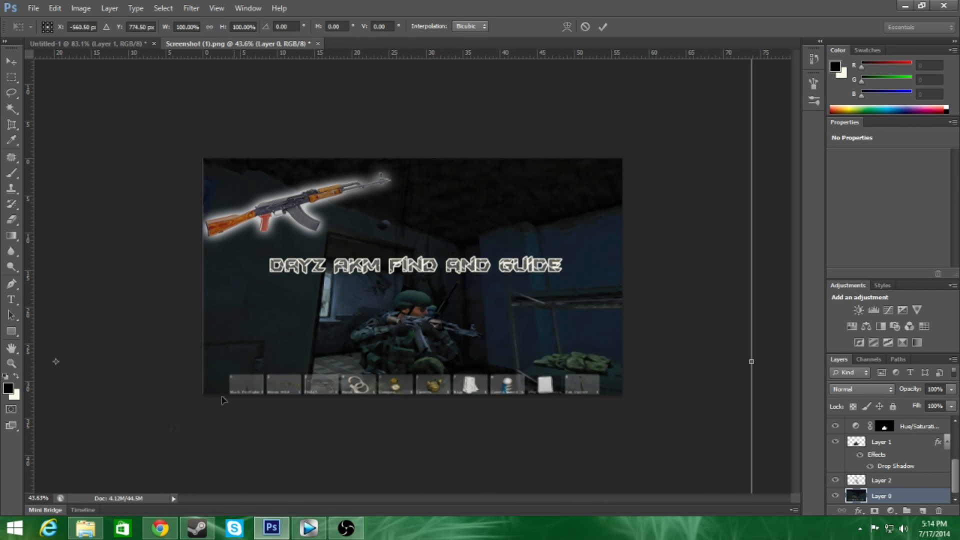
{"action": "scroll", "coordinate": [740, 360], "scroll_direction": "down", "scroll_amount": 5}
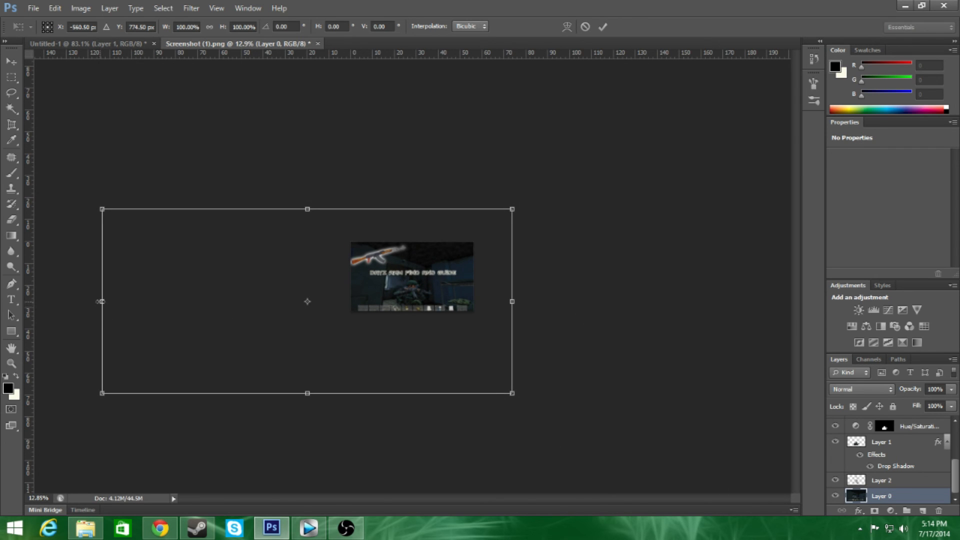
{"action": "left_click_drag", "start_coordinate": [100, 301], "coordinate": [95, 301]}
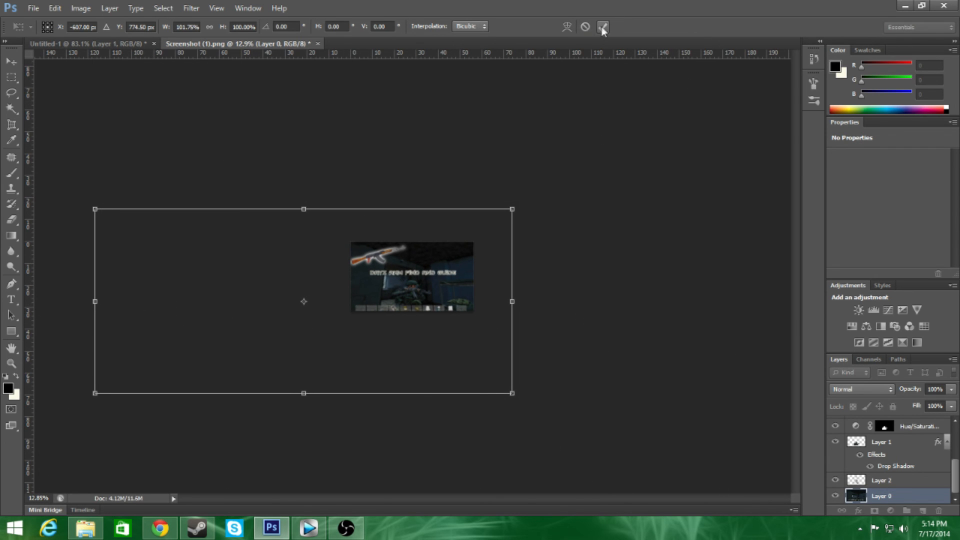
{"action": "left_click", "coordinate": [602, 28]}
{"action": "scroll", "coordinate": [492, 433], "scroll_direction": "up", "scroll_amount": 5}
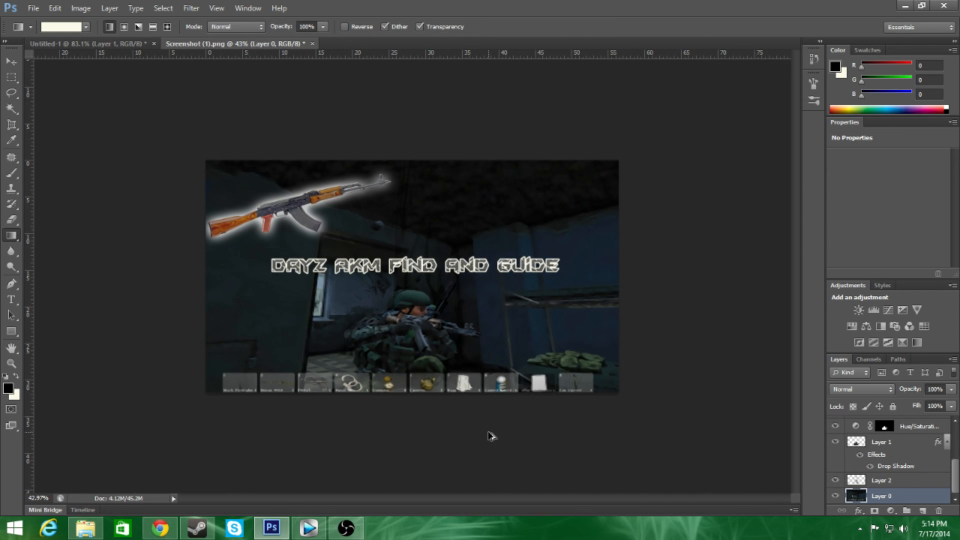
{"action": "scroll", "coordinate": [491, 436], "scroll_direction": "up", "scroll_amount": 1}
{"action": "scroll", "coordinate": [491, 439], "scroll_direction": "down", "scroll_amount": 1}
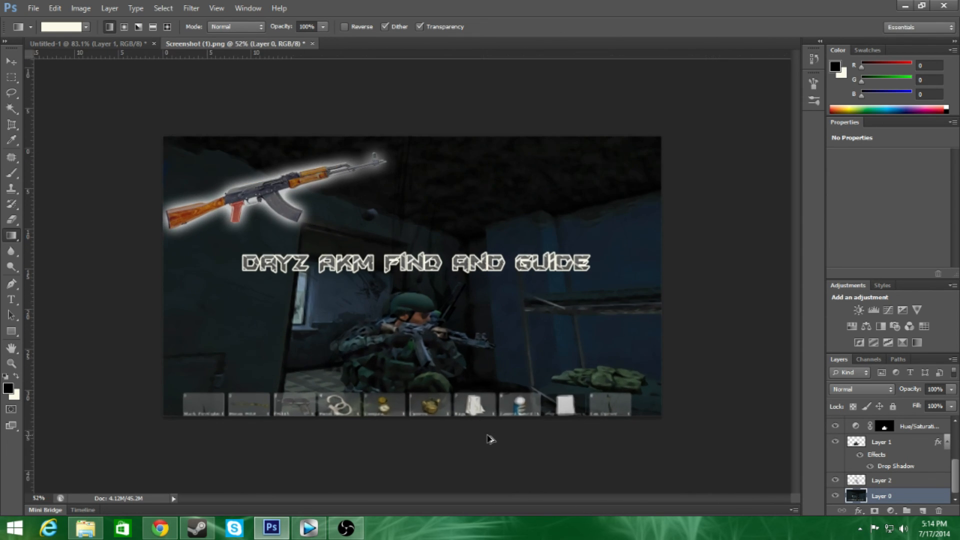
{"action": "scroll", "coordinate": [450, 415], "scroll_direction": "down", "scroll_amount": 2}
{"action": "left_click", "coordinate": [346, 528]}
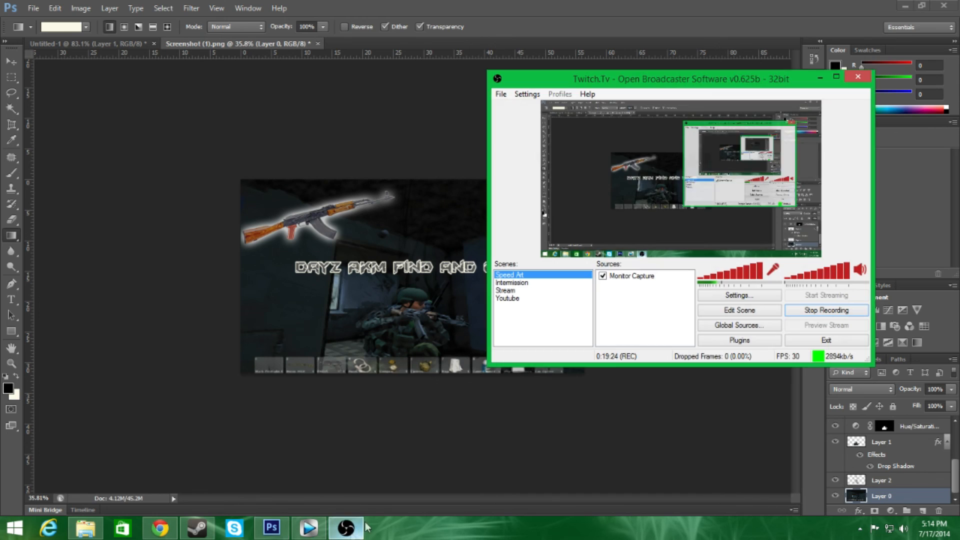